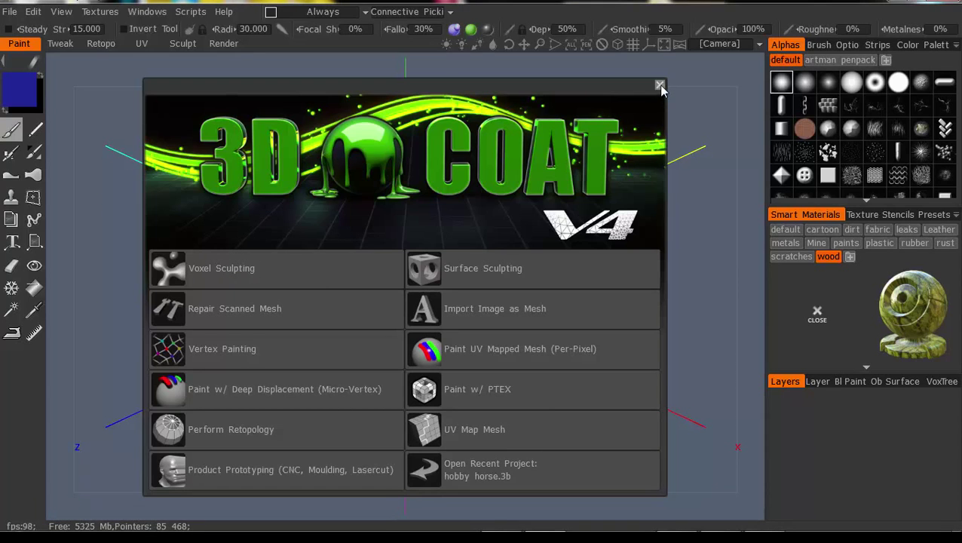
Dismiss the start screen and restore the workspace saved in Tutorial layout.3dc_workspace
left_click(660, 87)
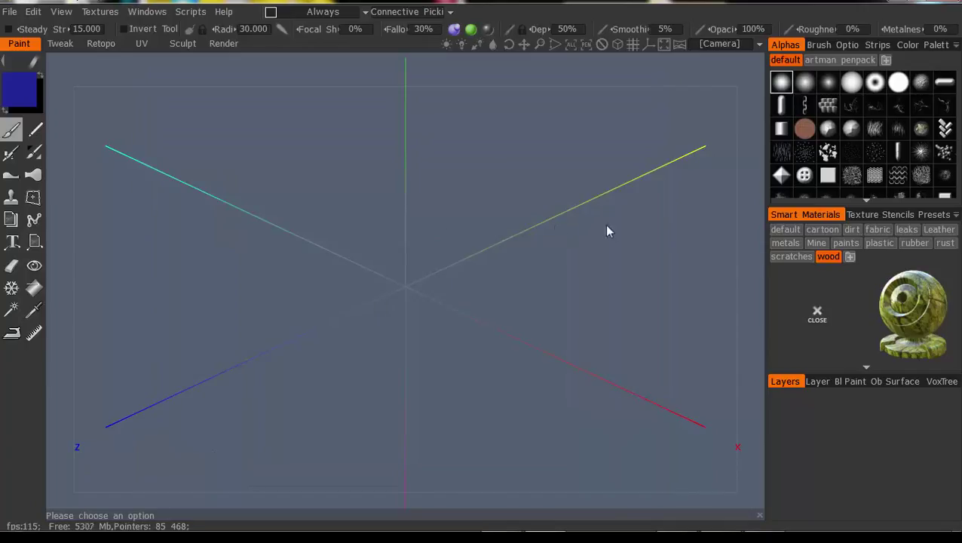
left_click(190, 12)
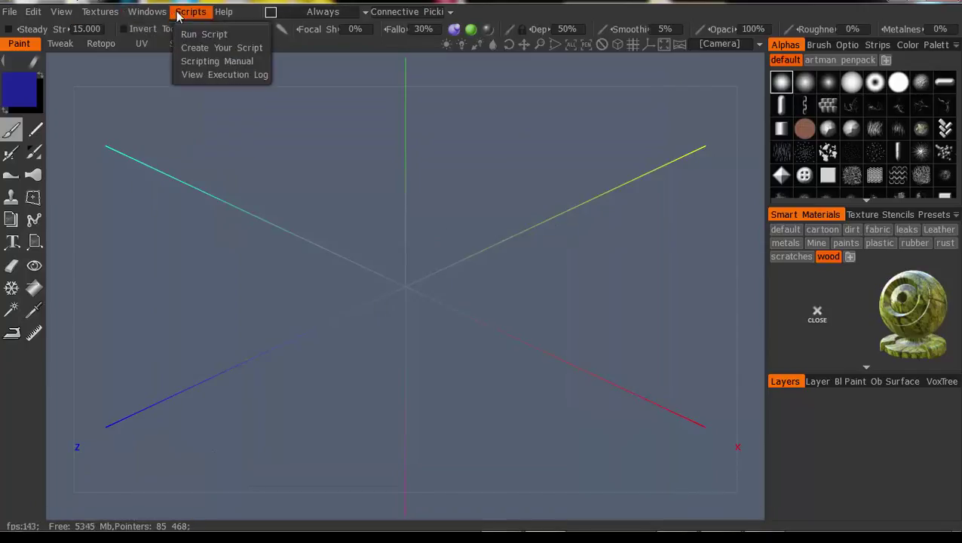
left_click(148, 12)
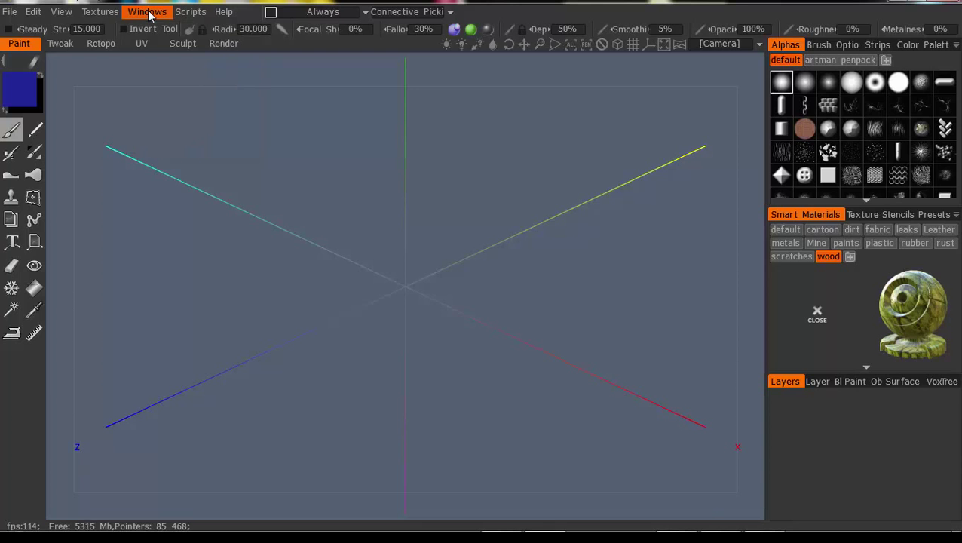
left_click(148, 12)
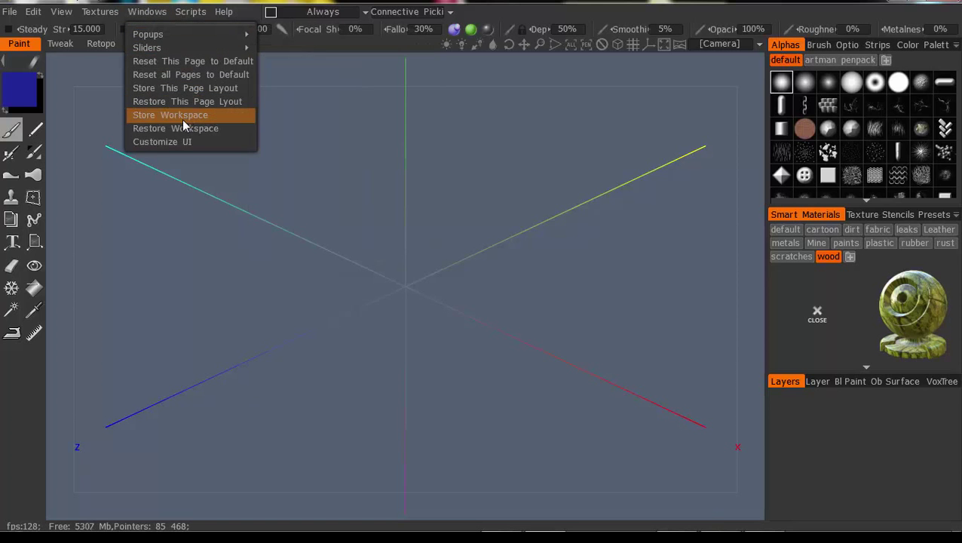
left_click(161, 129)
left_click(188, 117)
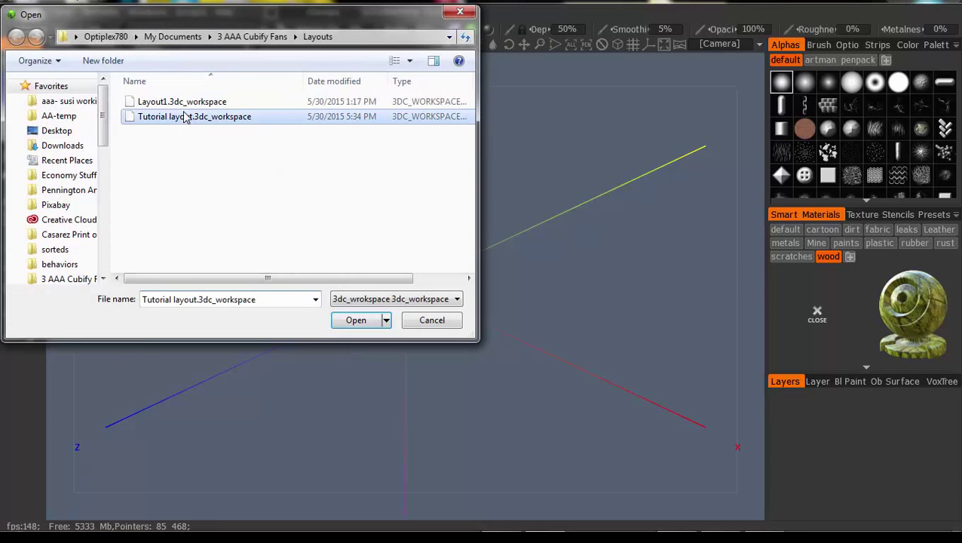
left_click(352, 319)
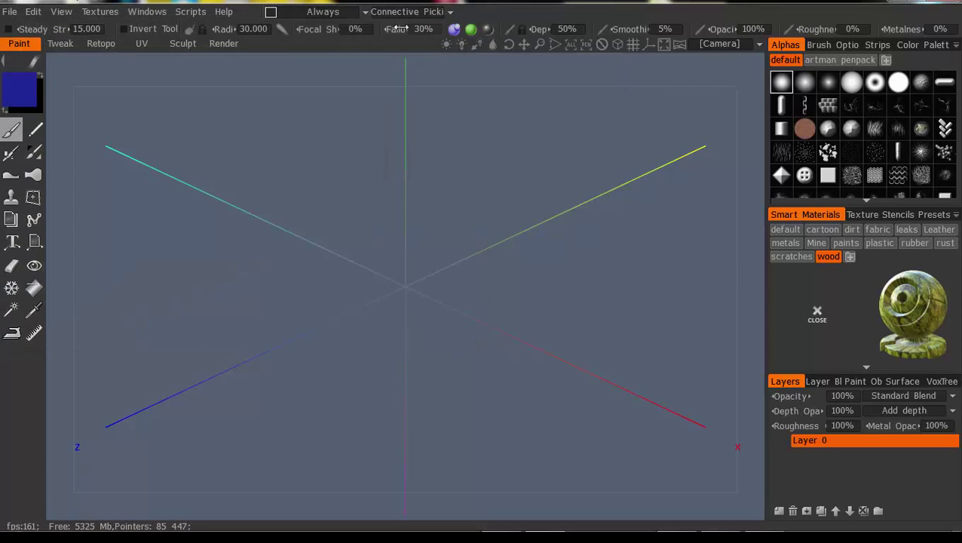
Open the recent project hobby horse.3b and inspect the rocking horse from its other side
left_click(6, 12)
mouse_move(45, 62)
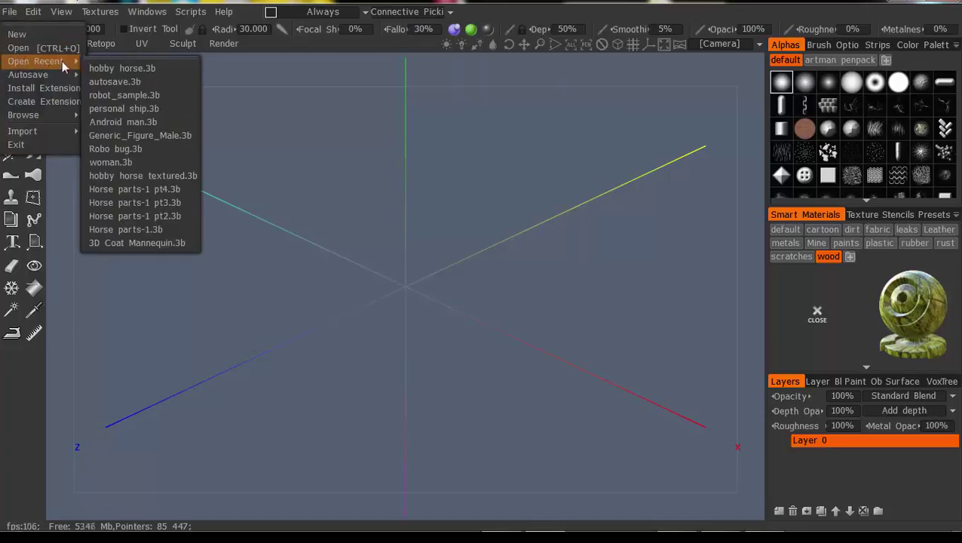
left_click(128, 71)
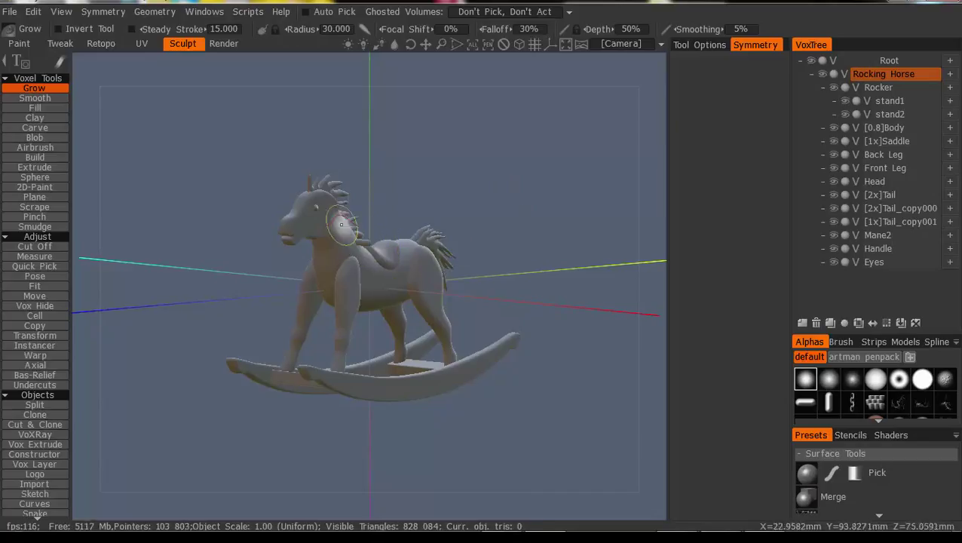
mouse_move(168, 233)
left_mouse_down()
mouse_move(324, 267)
mouse_move(386, 256)
mouse_move(438, 276)
left_mouse_up()
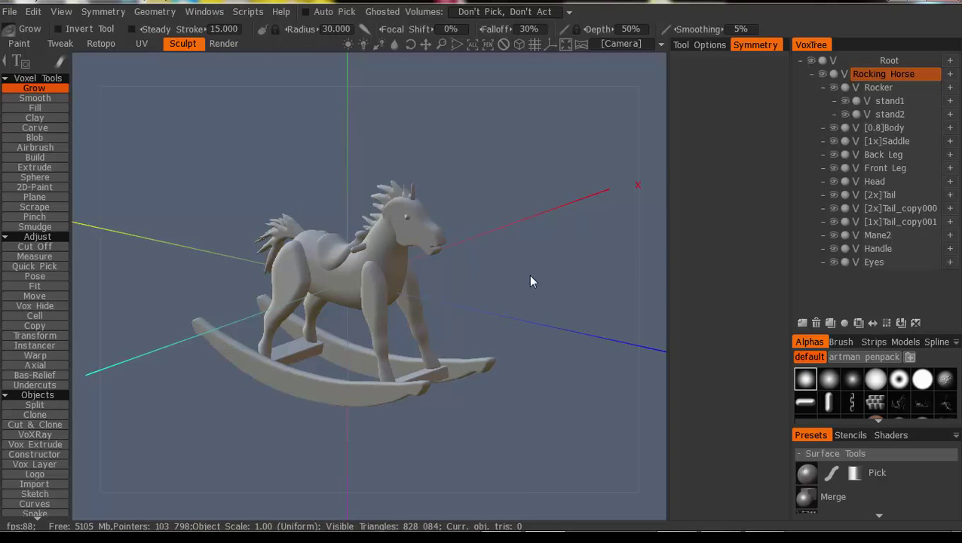
mouse_move(528, 282)
left_mouse_down()
mouse_move(332, 274)
mouse_move(541, 287)
left_mouse_up()
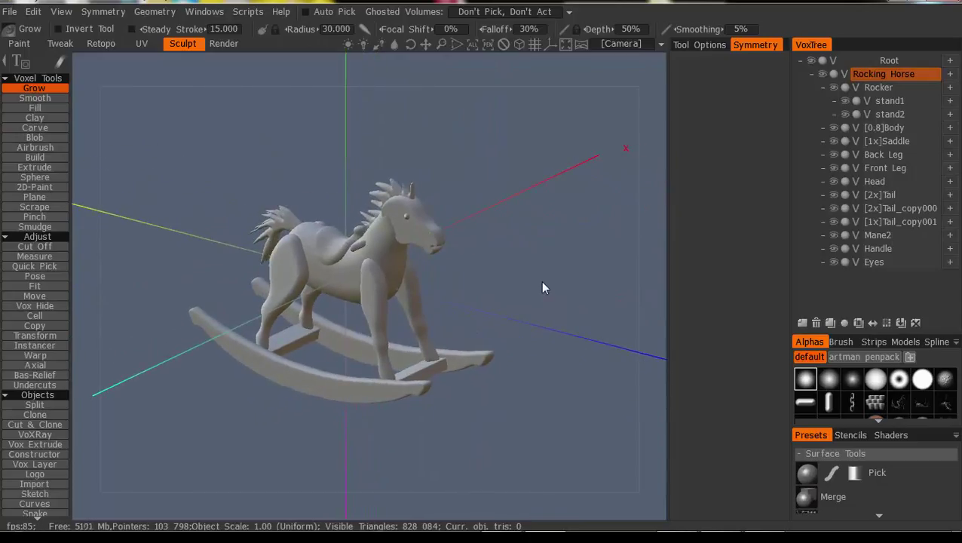
Switch to the Paint room and, in the left side view, brush blue strokes on the horse's front leg, rocker and mane
left_click(21, 45)
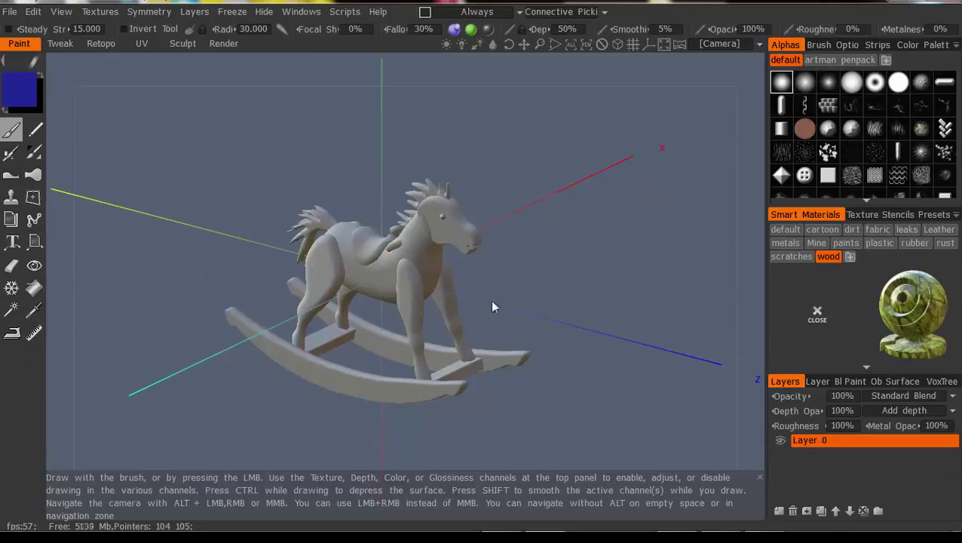
key("KP_1")
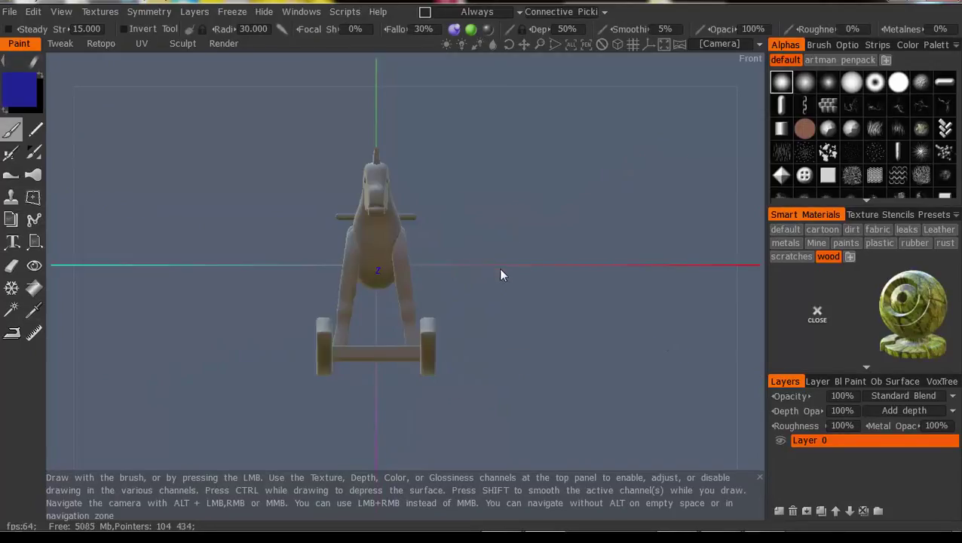
key("KP_3")
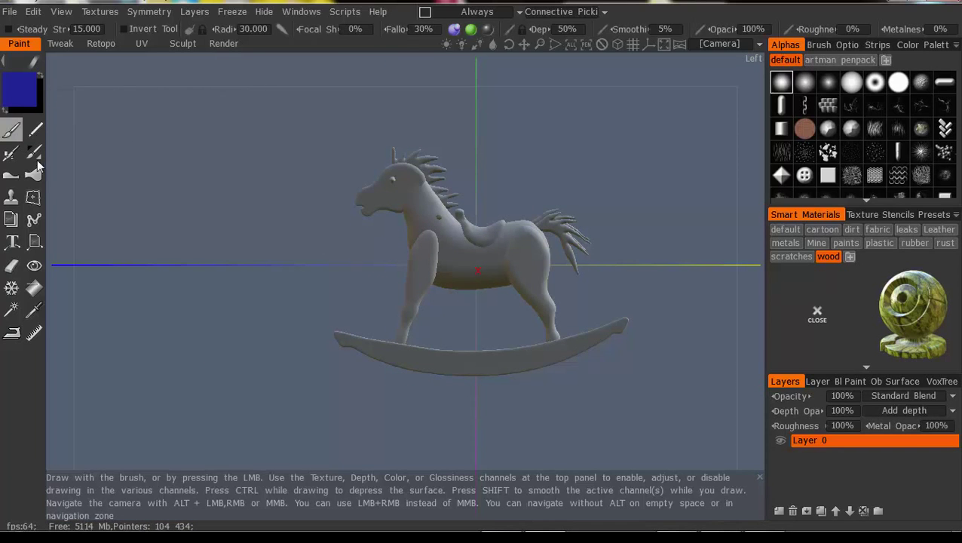
left_click_drag(425, 251, 415, 298)
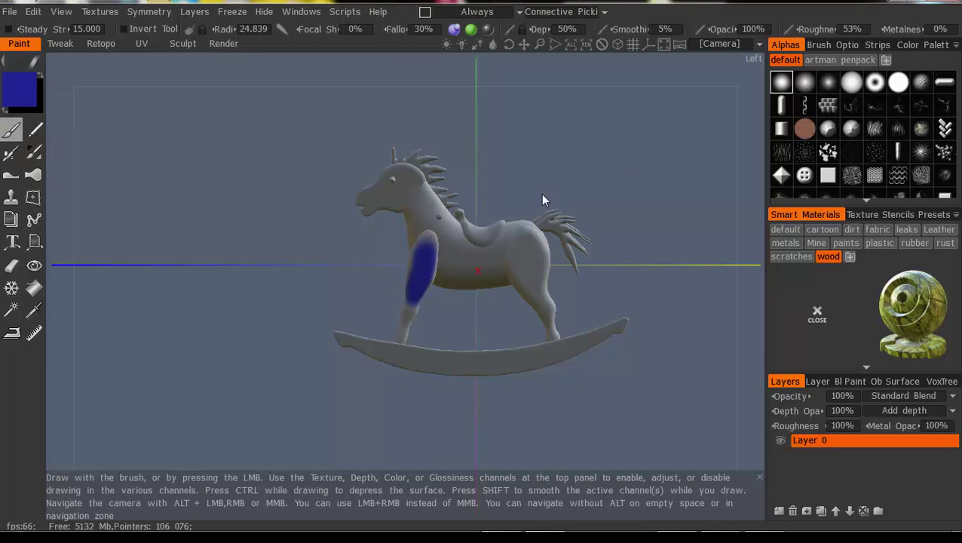
left_click_drag(436, 357, 490, 358)
left_click_drag(512, 162, 526, 169)
mouse_move(444, 173)
left_mouse_down()
mouse_move(422, 158)
mouse_move(403, 162)
mouse_move(435, 172)
left_mouse_up()
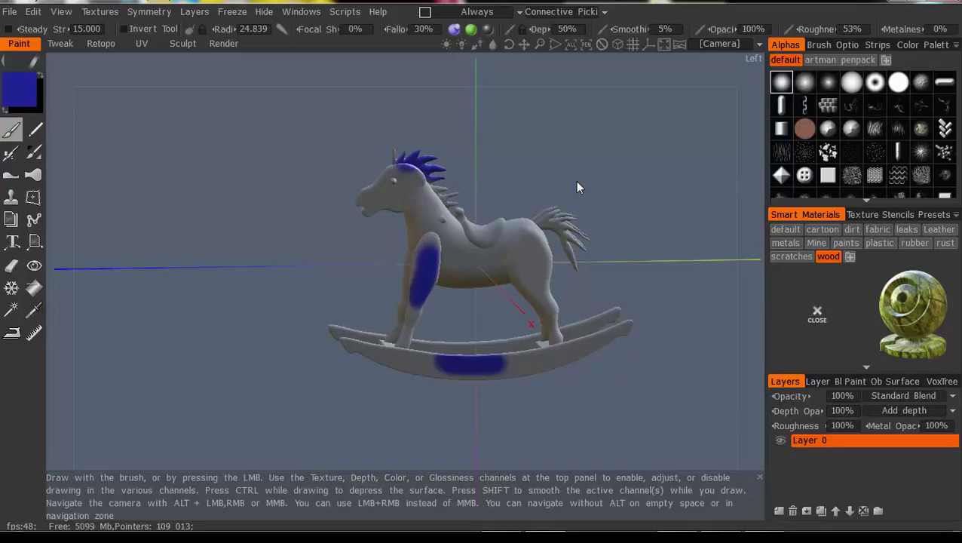
Undo the blue brush strokes on the mane, rocker and front leg
key("ctrl+z")
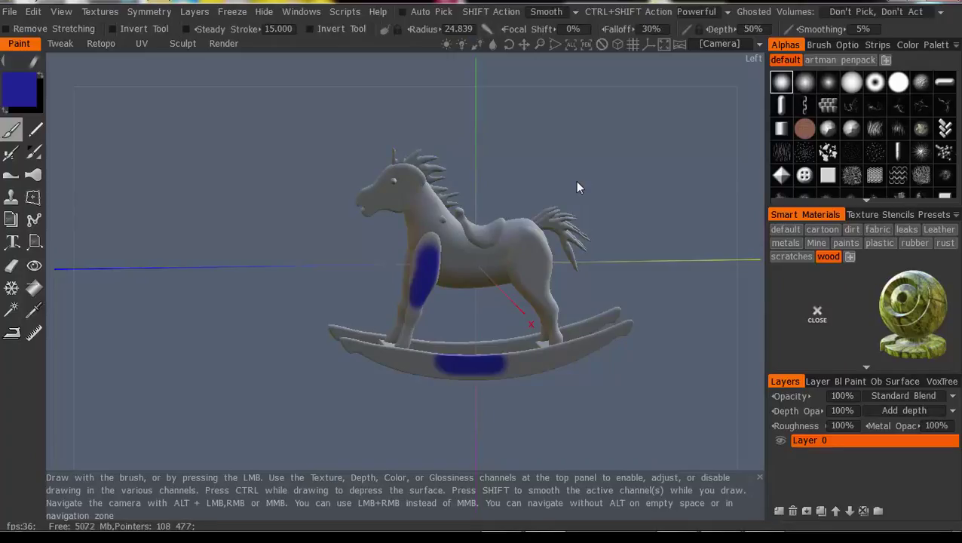
key("ctrl+z")
key("ctrl+z")
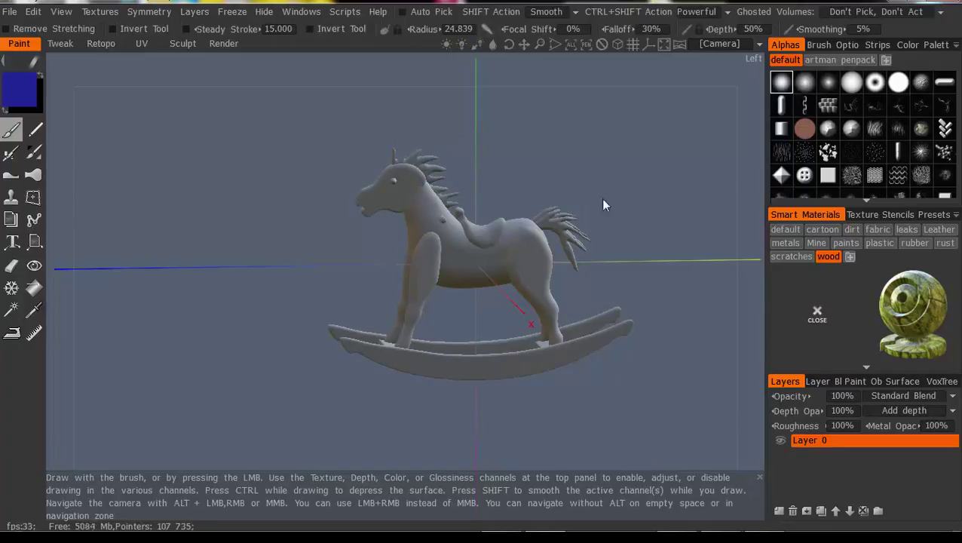
Redo the blue brush strokes on the front leg and the rocker
left_click(8, 15)
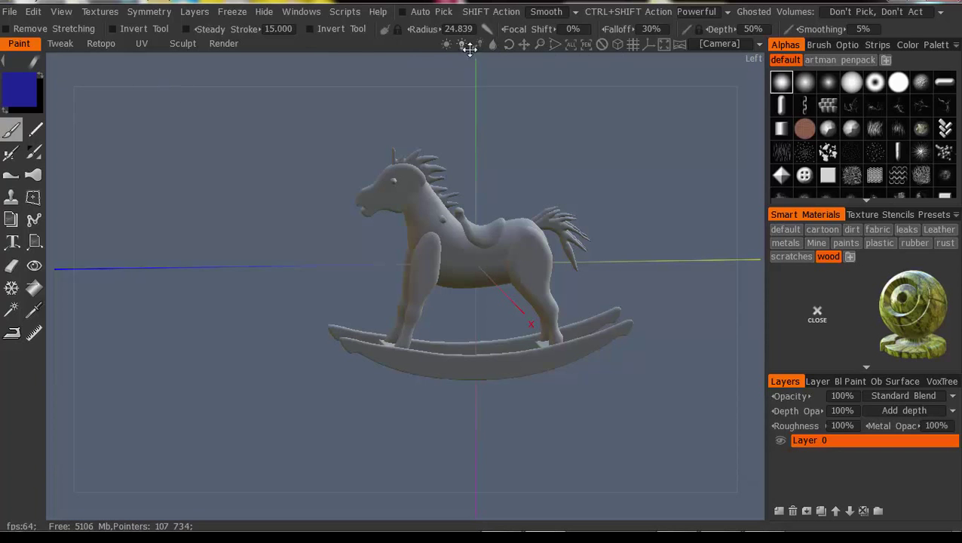
left_click(33, 11)
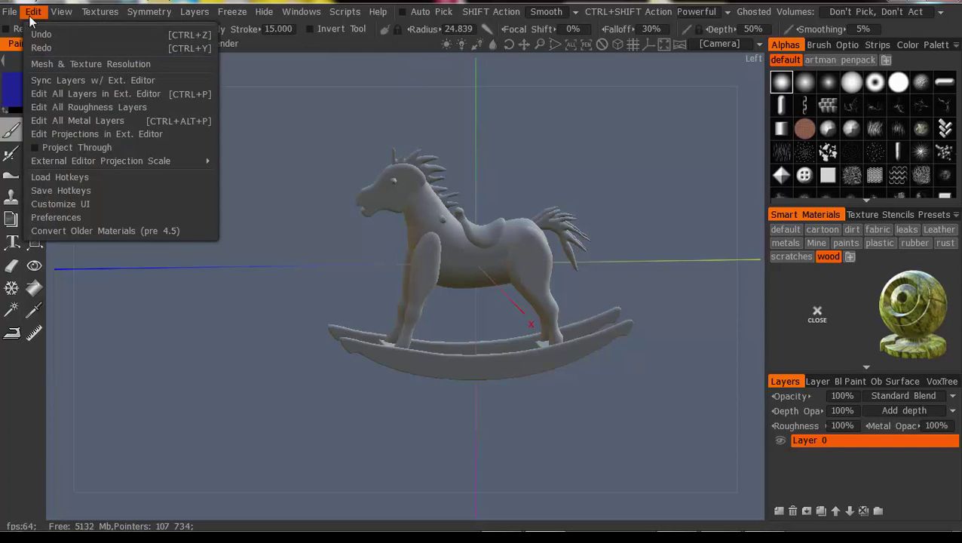
left_click(46, 48)
left_click(33, 11)
left_click(31, 14)
left_click(33, 11)
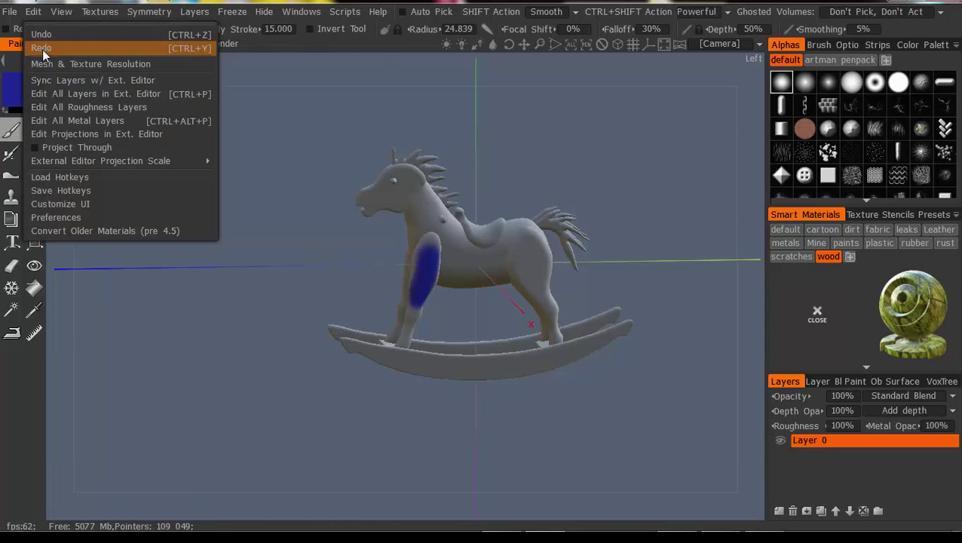
left_click(42, 49)
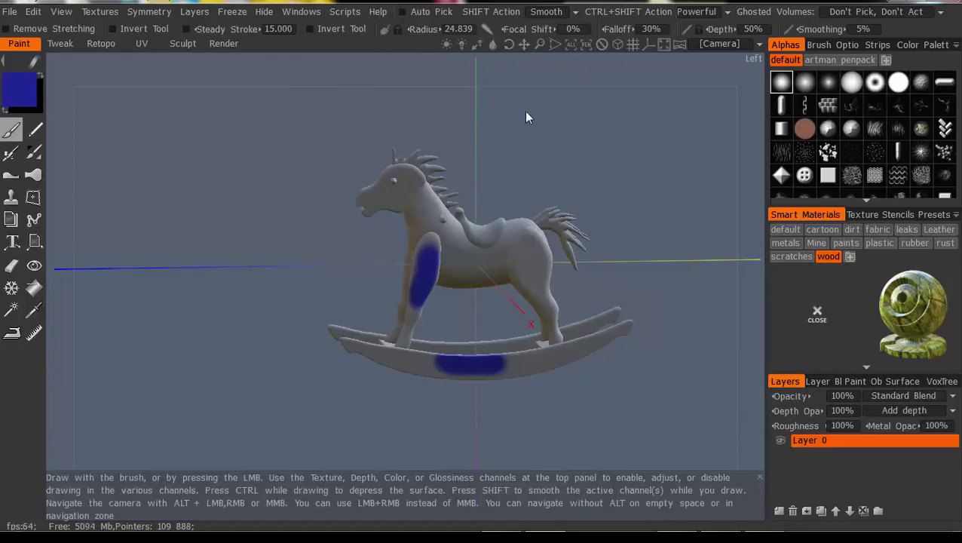
Start a new scene in place of the painted horse and begin Voxel Sculpting with an empty volume
left_click(8, 13)
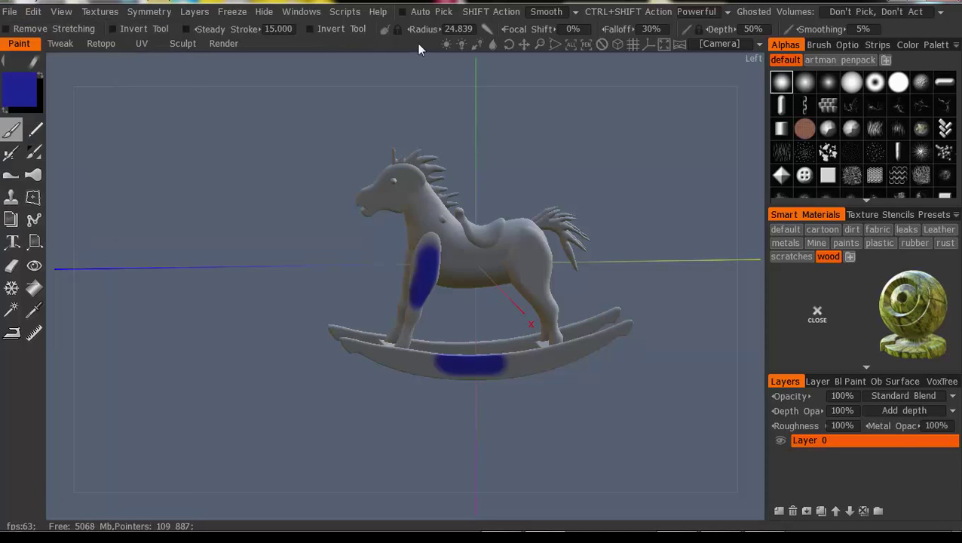
left_click(9, 12)
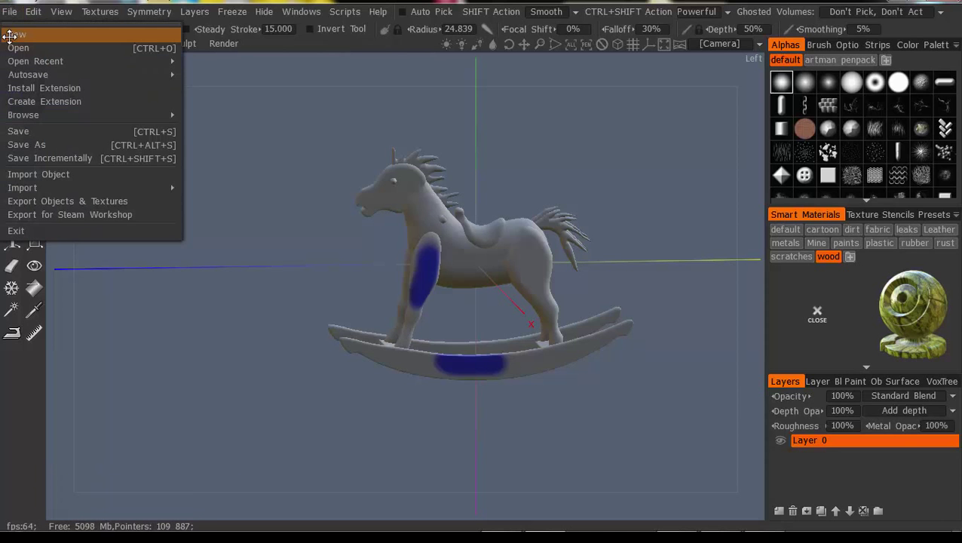
left_click(9, 35)
left_click(406, 307)
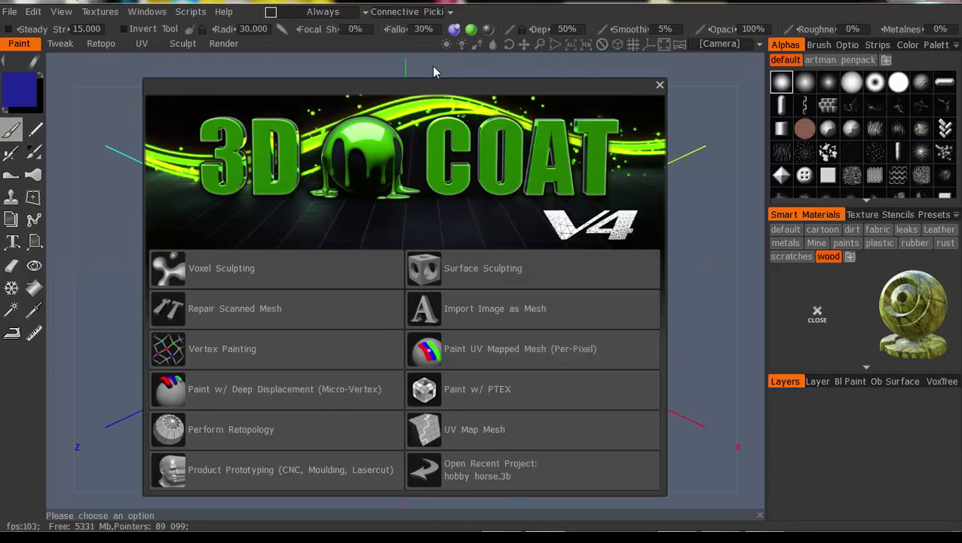
left_click(231, 269)
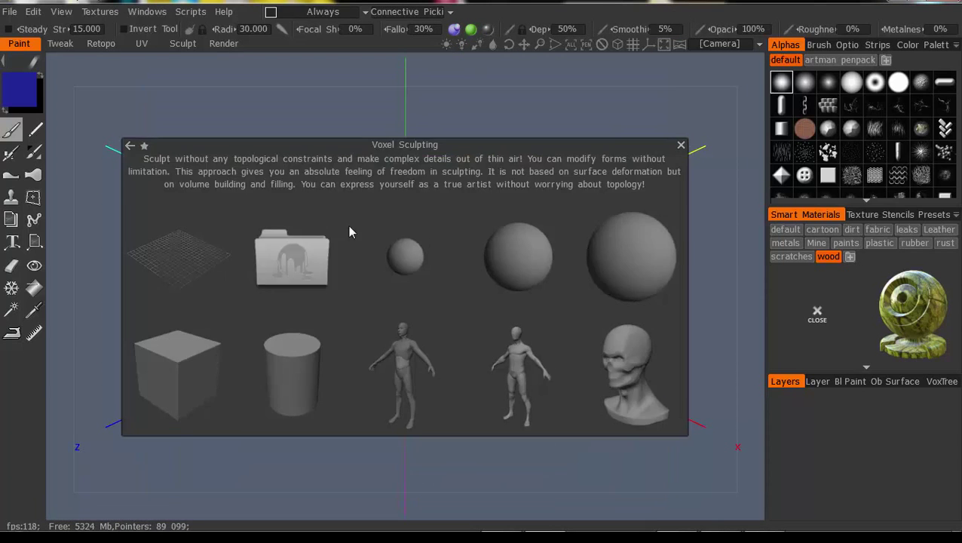
left_click(193, 257)
Reopen the recent project hobby horse.3b and switch to the Paint room
left_click(9, 12)
left_click(7, 14)
left_click(8, 14)
mouse_move(42, 61)
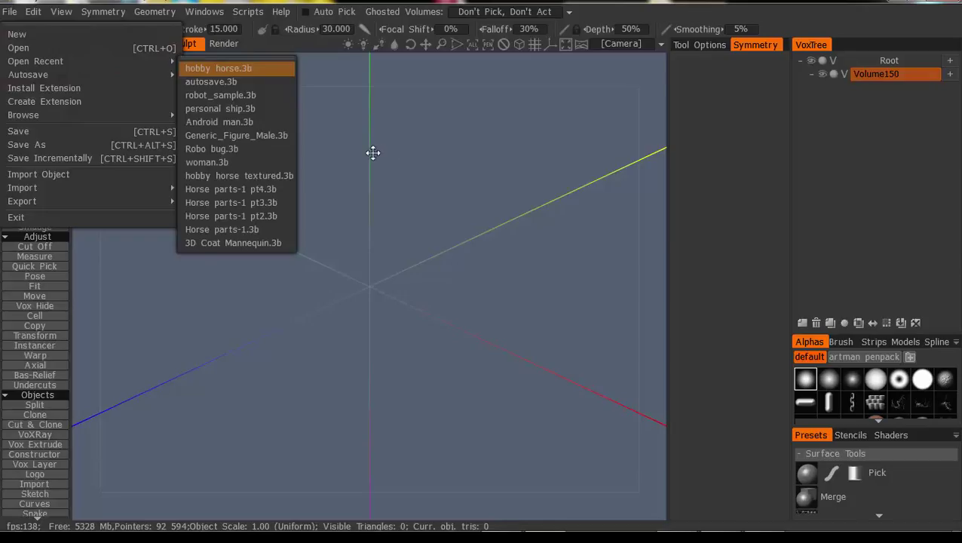
left_click(17, 44)
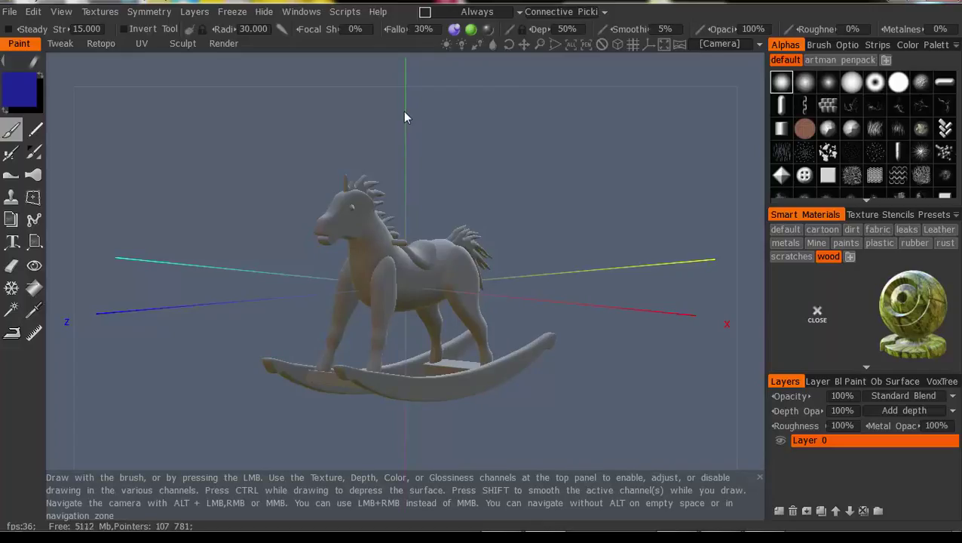
left_click_drag(174, 289, 534, 279)
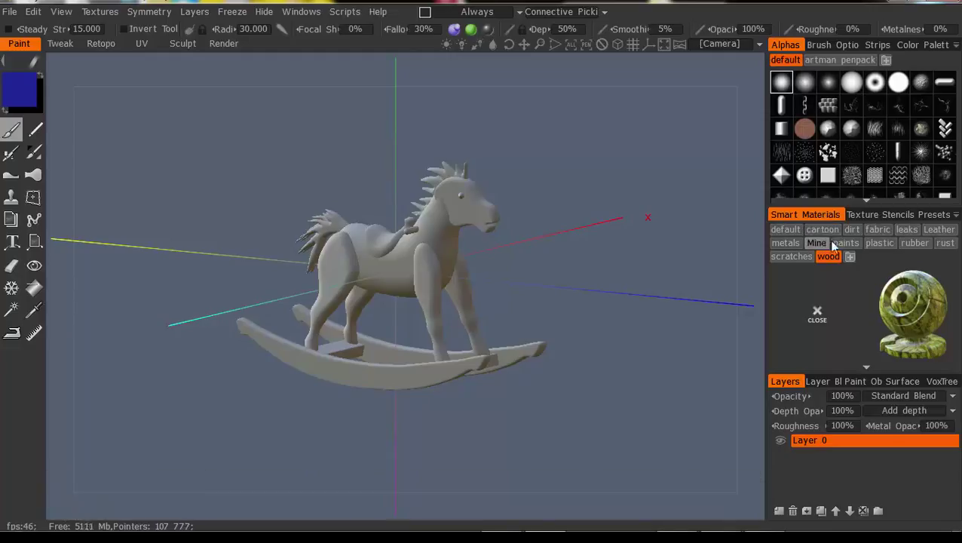
Show the default folder of Smart Materials and undock the Smart Materials palette into a floating window over the viewport
left_click(785, 239)
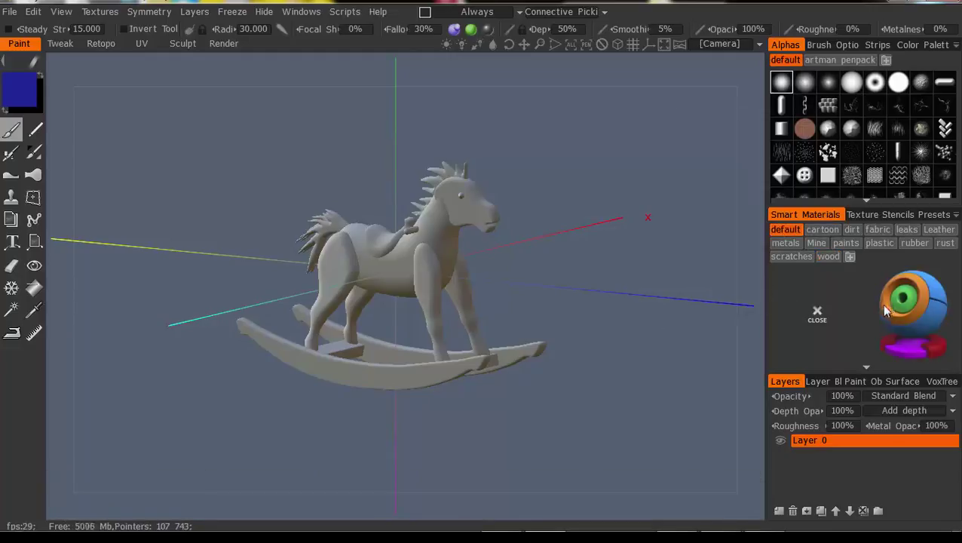
scroll(867, 312, "down", 3)
scroll(868, 318, "down", 1)
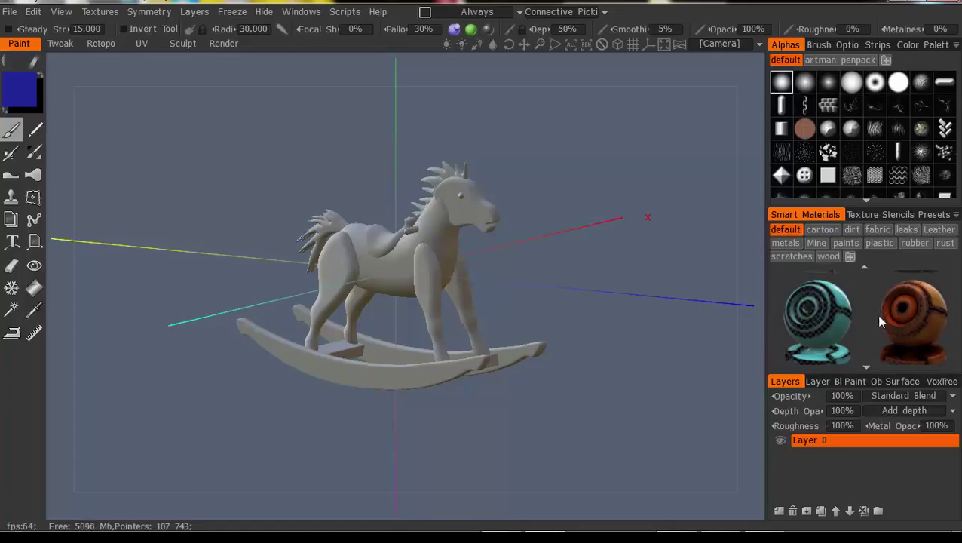
scroll(875, 315, "down", 1)
mouse_move(850, 316)
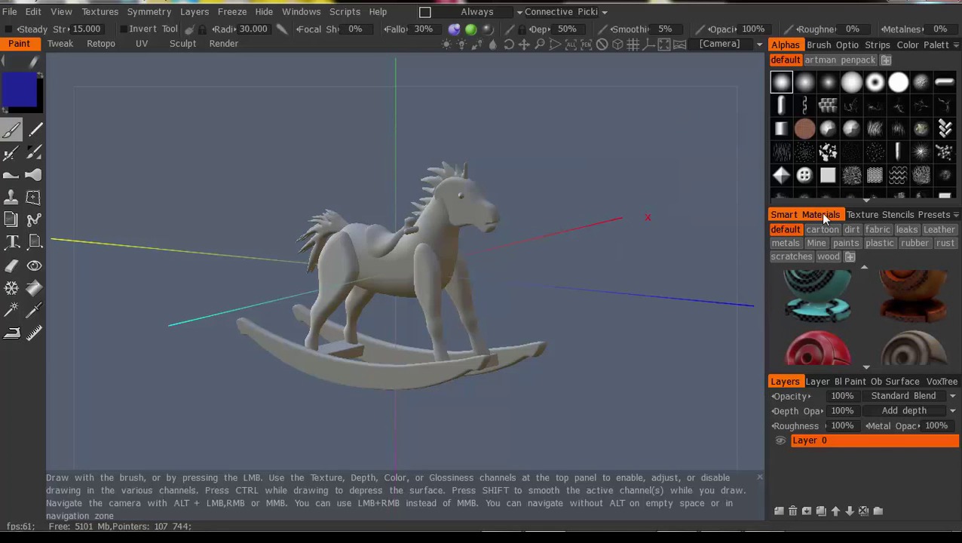
left_click_drag(819, 216, 690, 114)
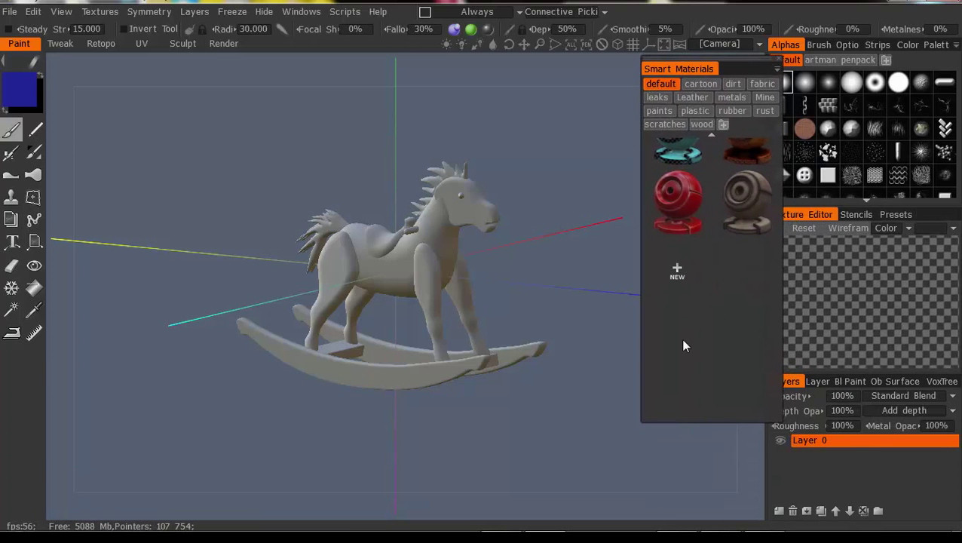
Choose the red plastic_shabby smart material from the default folder to preview it on the rocking horse
scroll(681, 338, "up", 2)
scroll(687, 335, "down", 2)
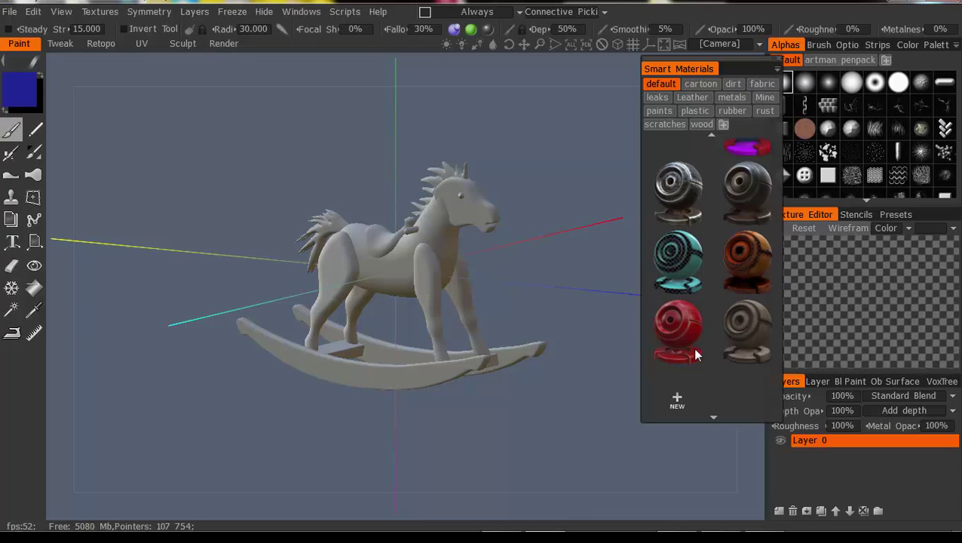
mouse_move(691, 328)
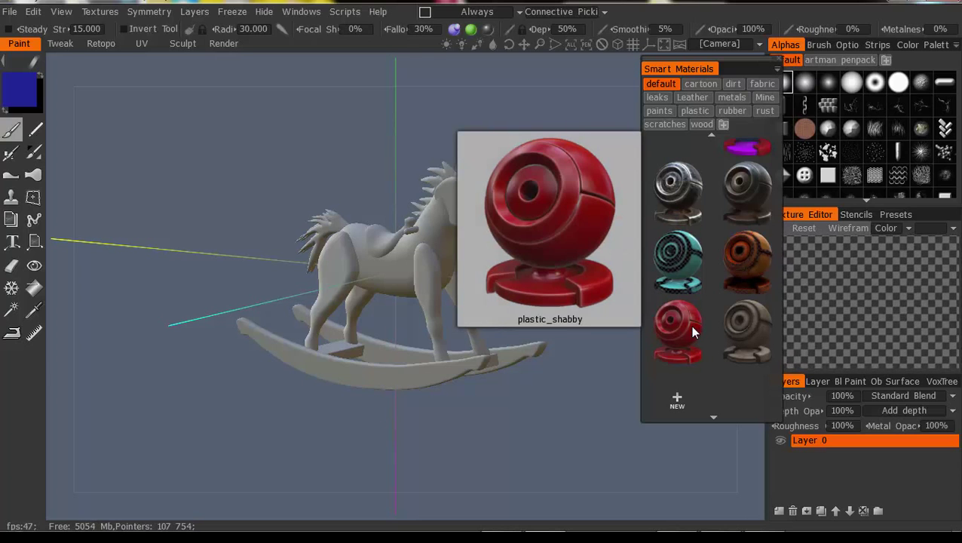
left_click(691, 330)
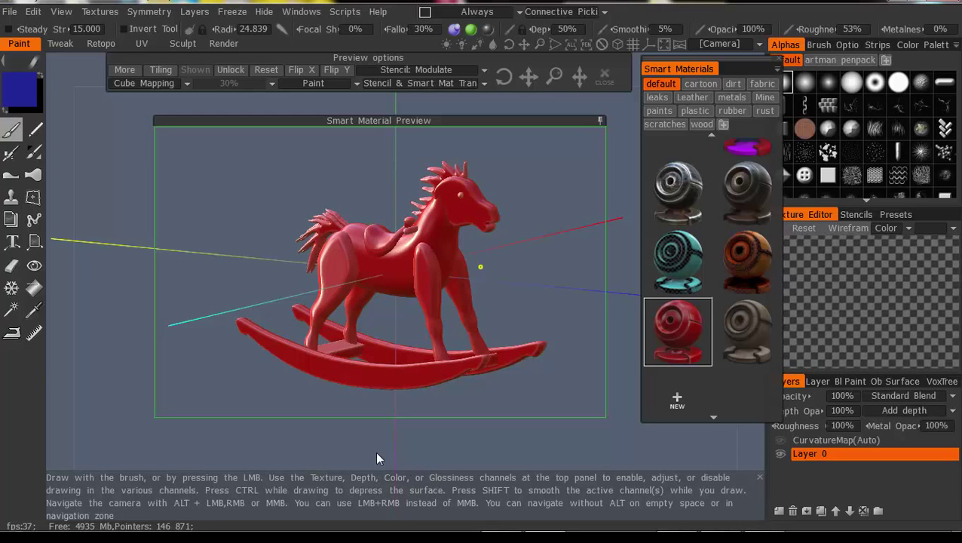
Fill the whole layer with the red plastic_shabby smart material, collapse the Smart Material Preview and inspect the rocking horse from several sides
left_click_drag(377, 458, 537, 459)
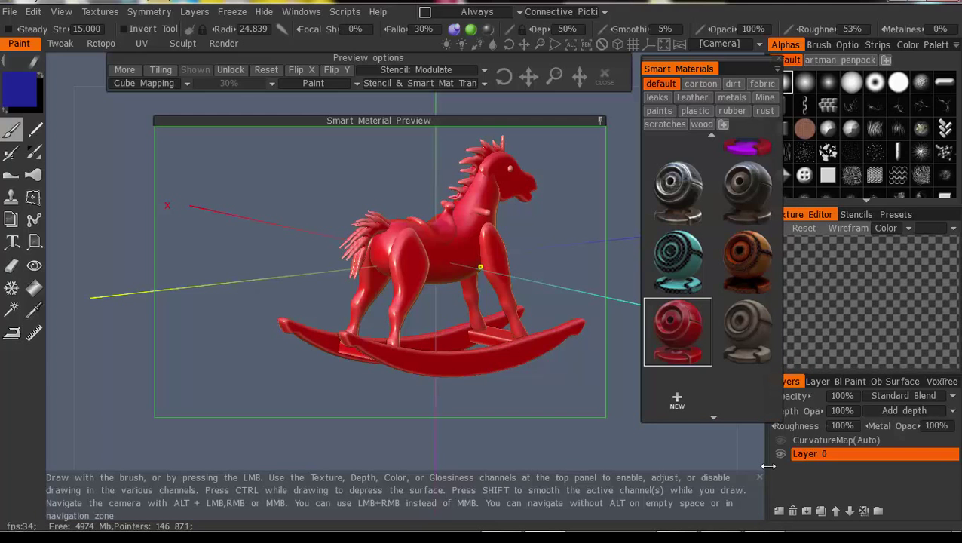
right_click(682, 341)
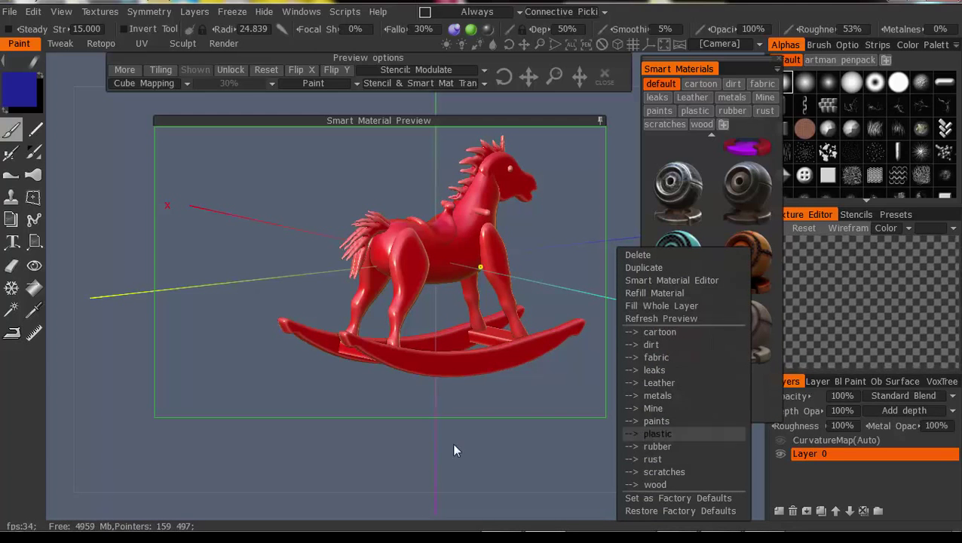
left_click(600, 121)
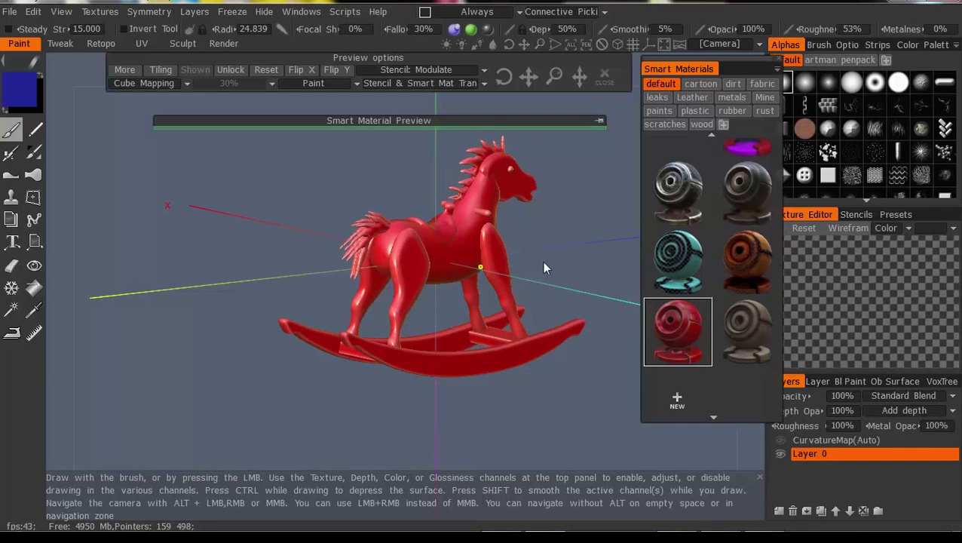
left_click_drag(559, 394, 297, 408)
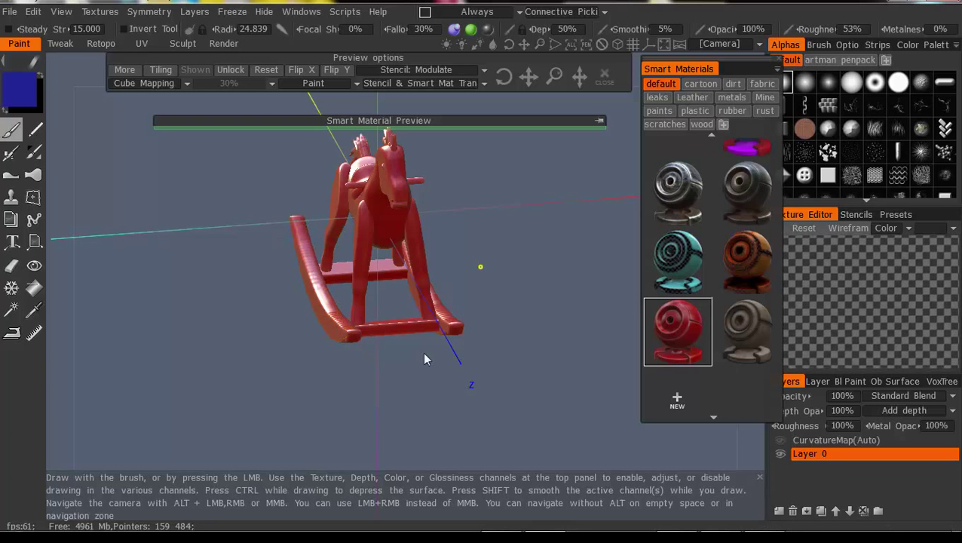
left_click_drag(488, 361, 460, 361)
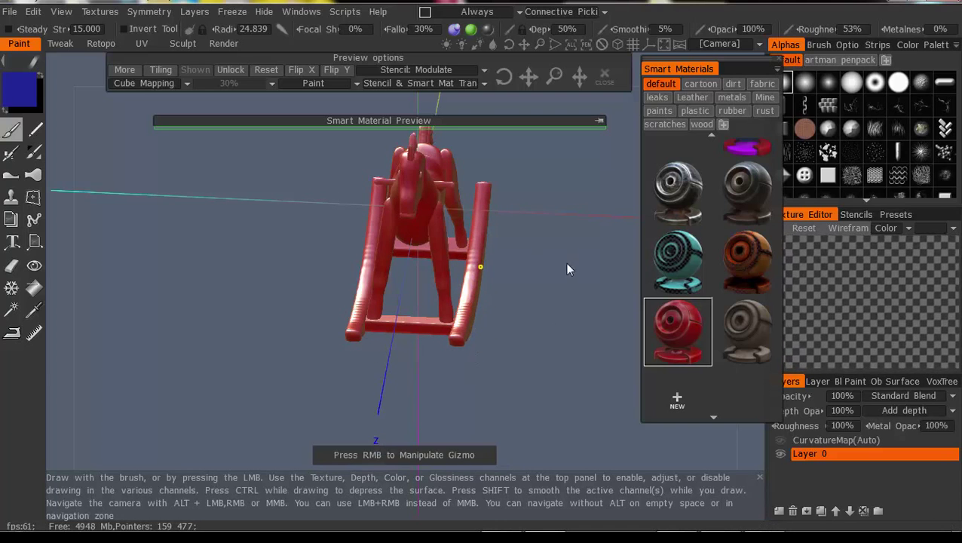
left_click_drag(358, 393, 474, 397)
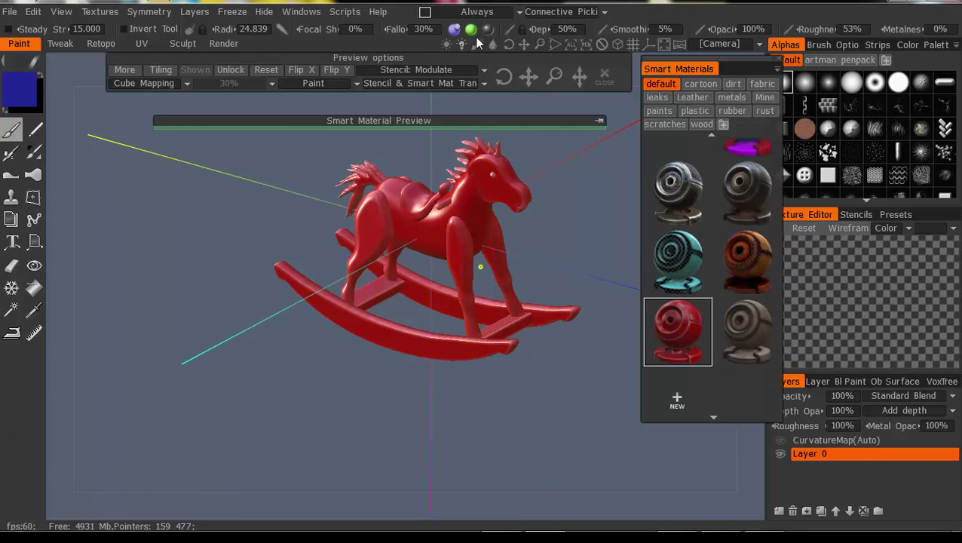
Discard the red-painted scene without saving and start Voxel Sculpting with an empty volume
left_click(33, 12)
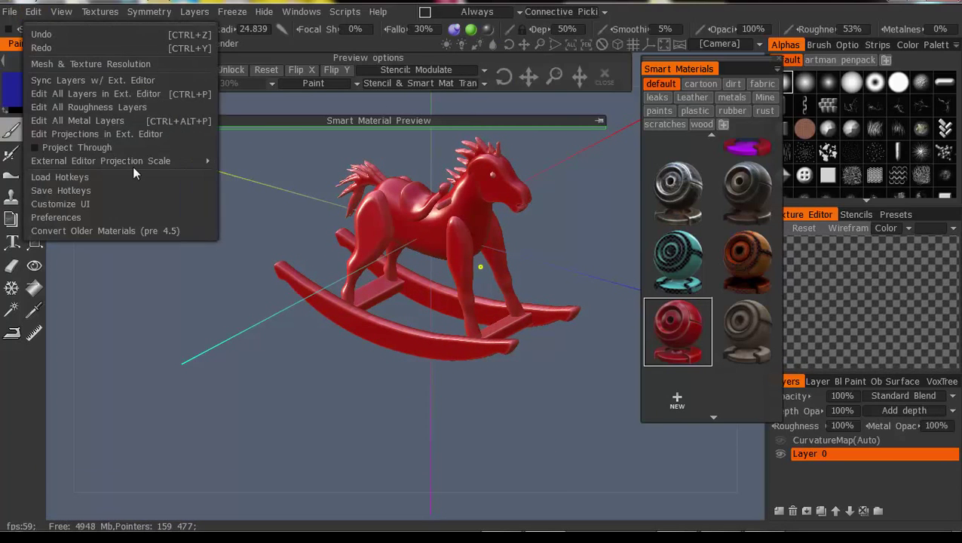
left_click(188, 292)
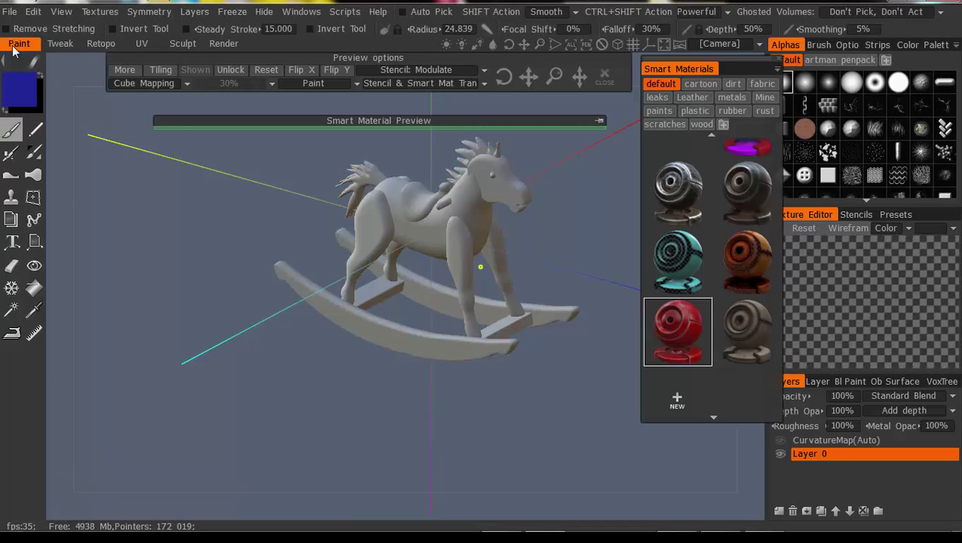
left_click(9, 13)
left_click(30, 34)
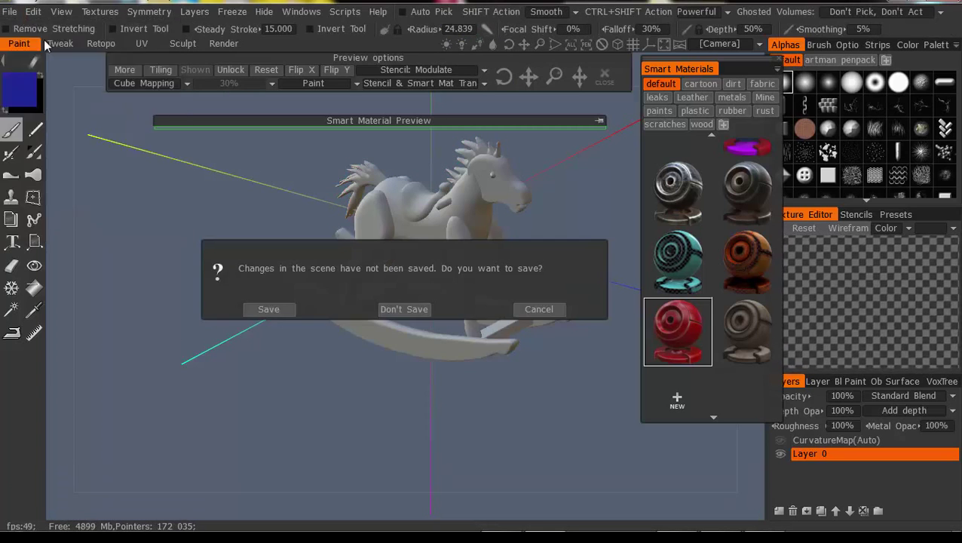
left_click(380, 307)
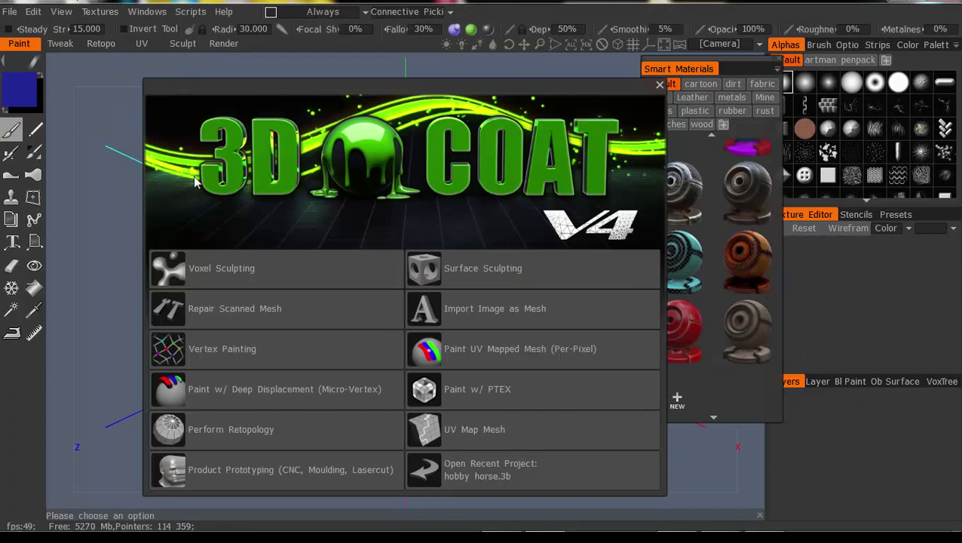
left_click(229, 269)
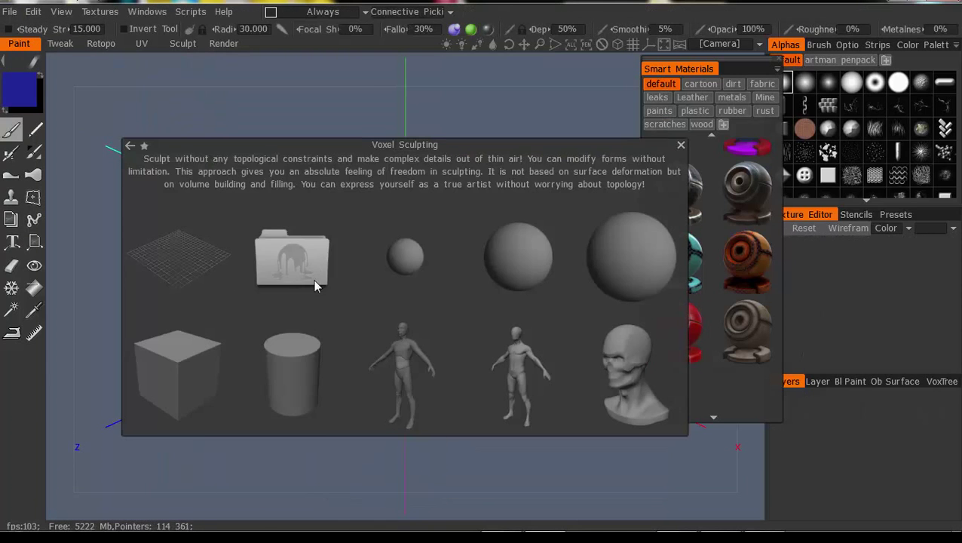
left_click(173, 277)
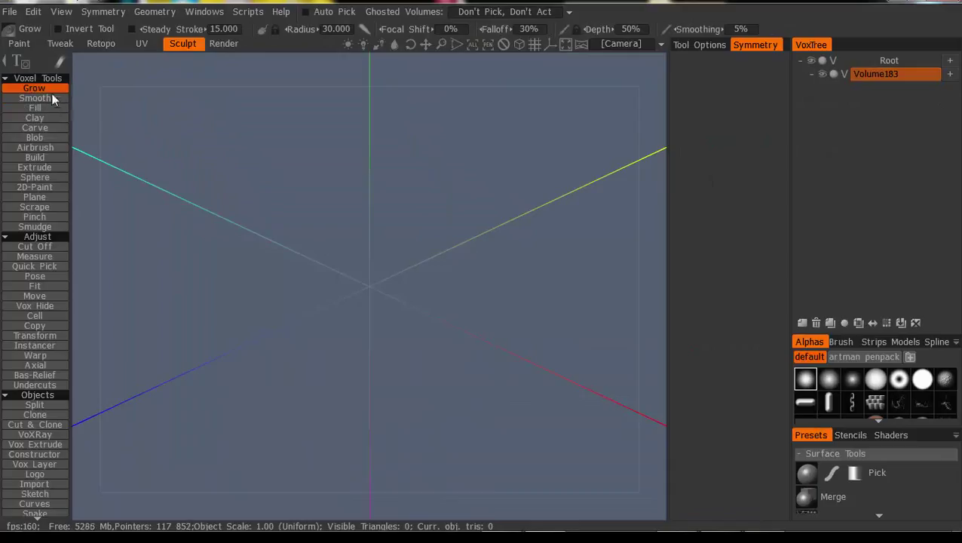
Reopen the recent project hobby horse.3b, switch to the Paint room and turn the horse to face the other way
left_click(9, 12)
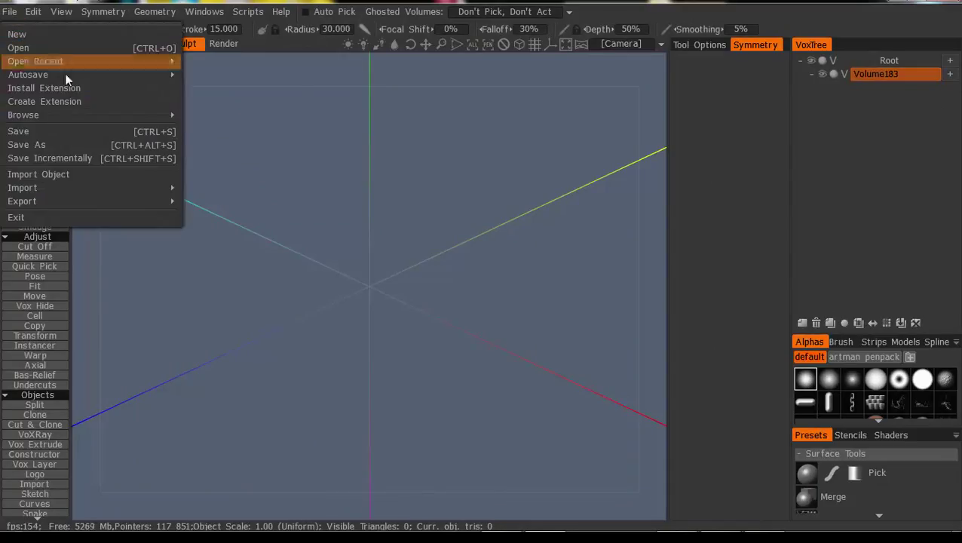
mouse_move(83, 62)
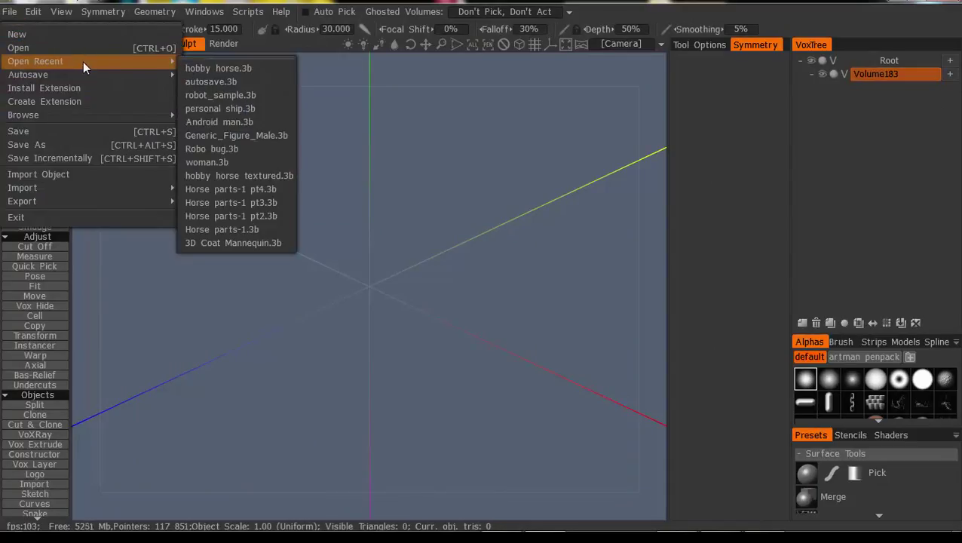
left_click(226, 67)
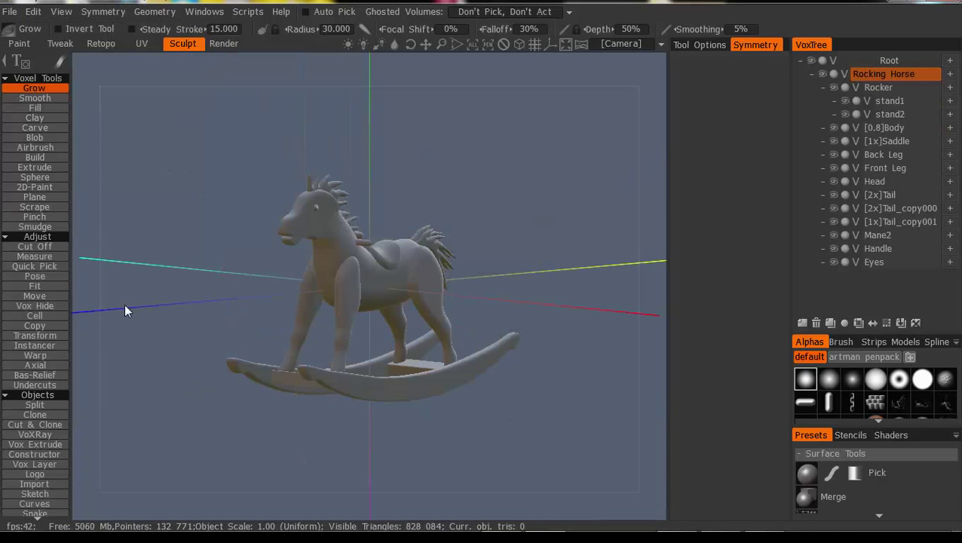
left_click(19, 44)
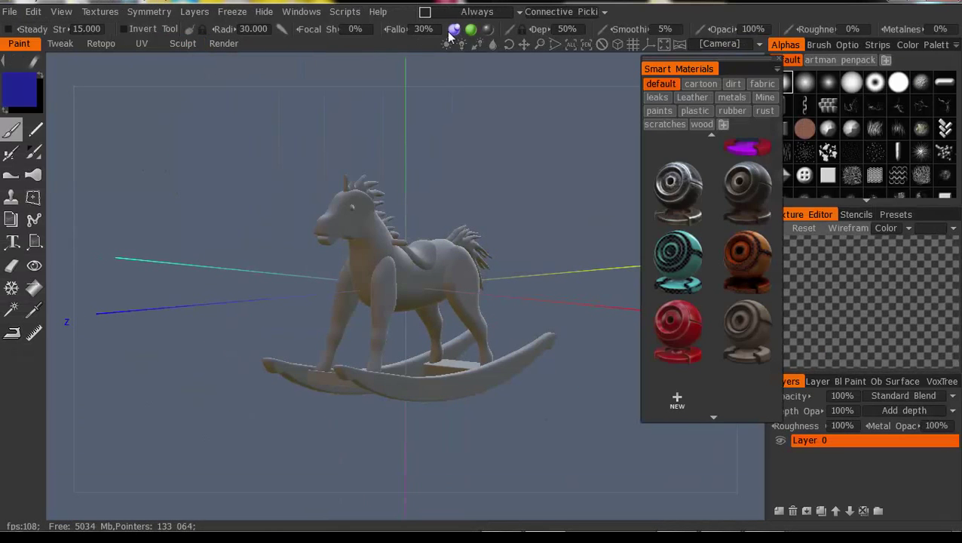
mouse_move(200, 271)
left_mouse_down()
mouse_move(446, 287)
mouse_move(516, 256)
mouse_move(459, 128)
left_mouse_up()
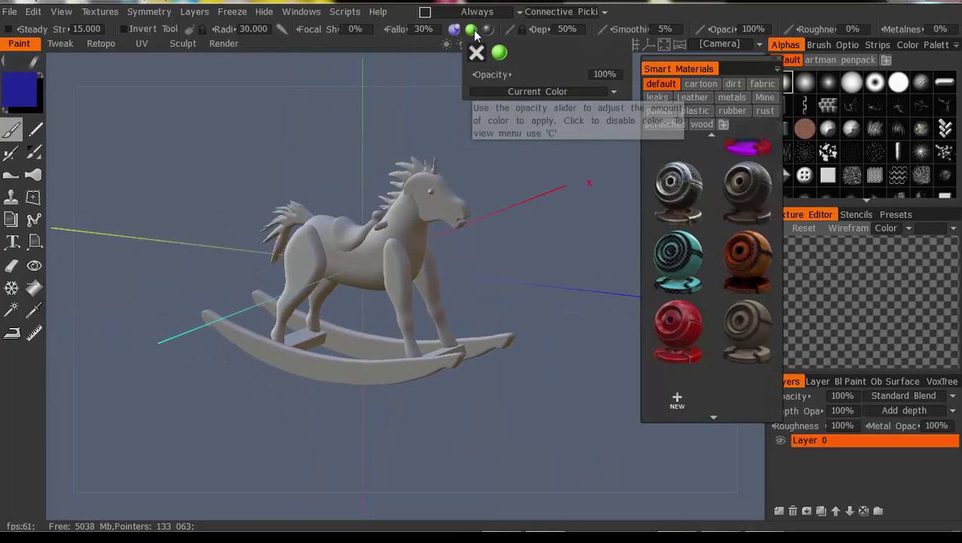
Preview the pale and the brown wood smart materials from the wood folder on the rocking horse
mouse_move(489, 36)
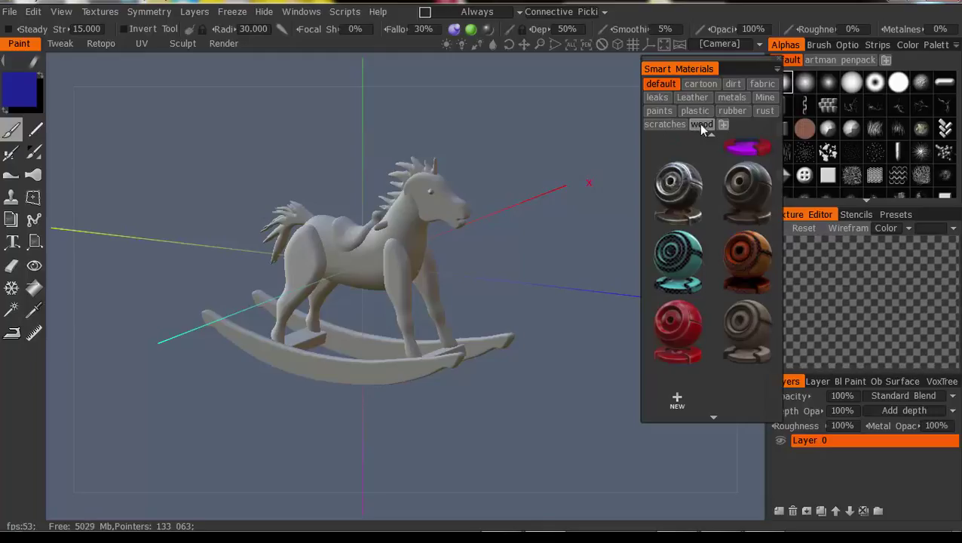
left_click(700, 123)
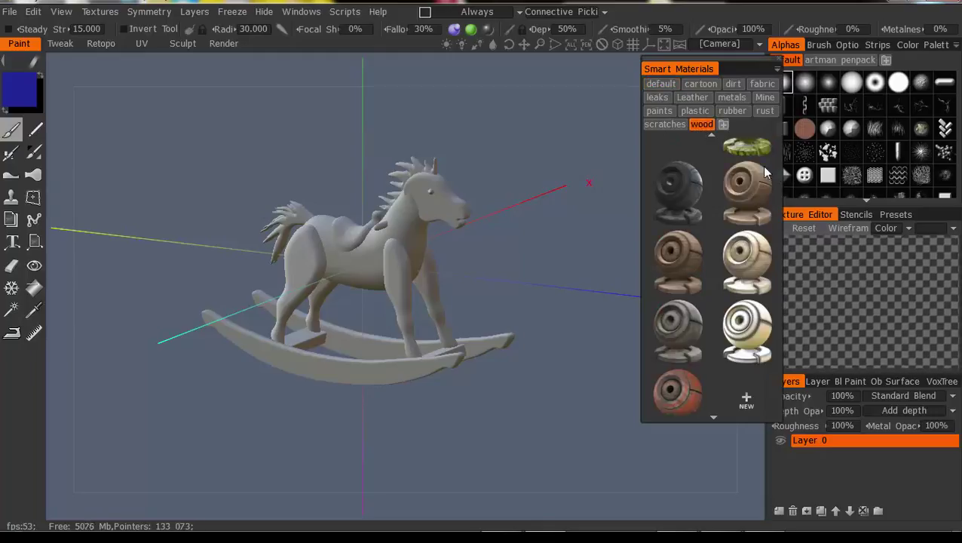
left_click(752, 263)
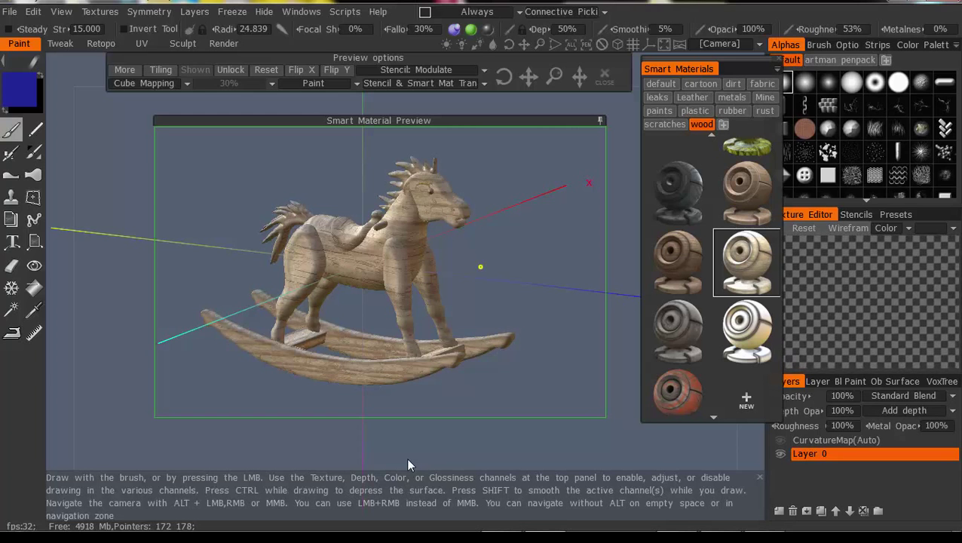
left_click(750, 188)
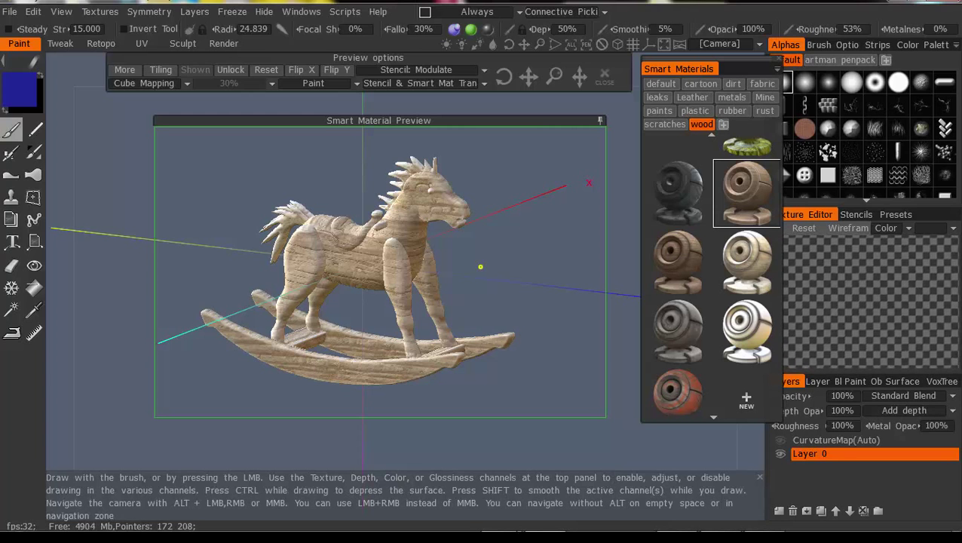
Lower the paint depth for the wood smart material to 19%
left_click(454, 30)
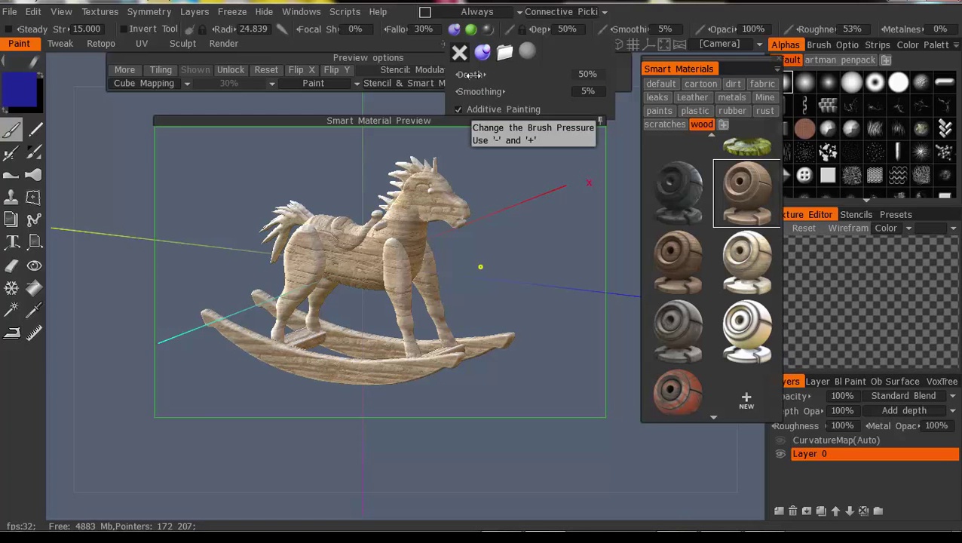
left_click_drag(470, 74, 430, 74)
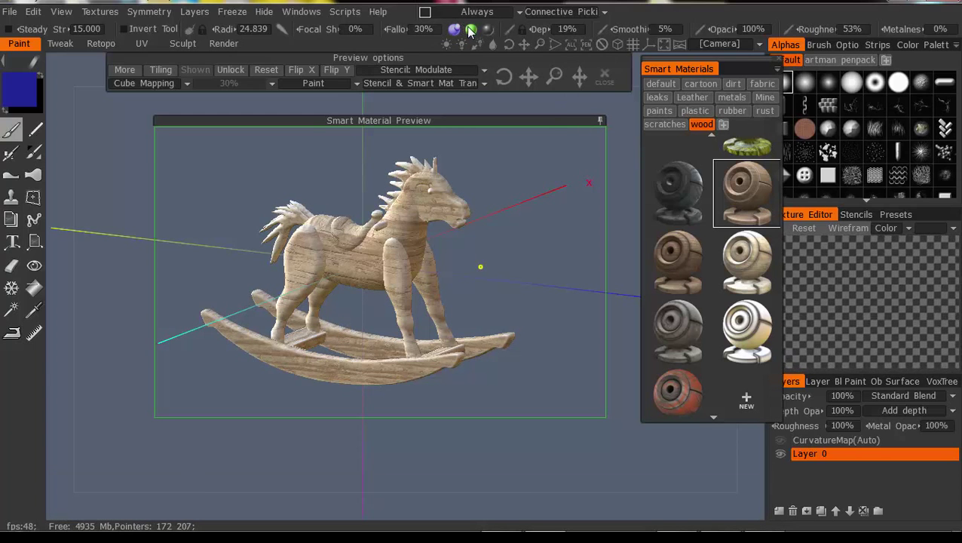
mouse_move(473, 32)
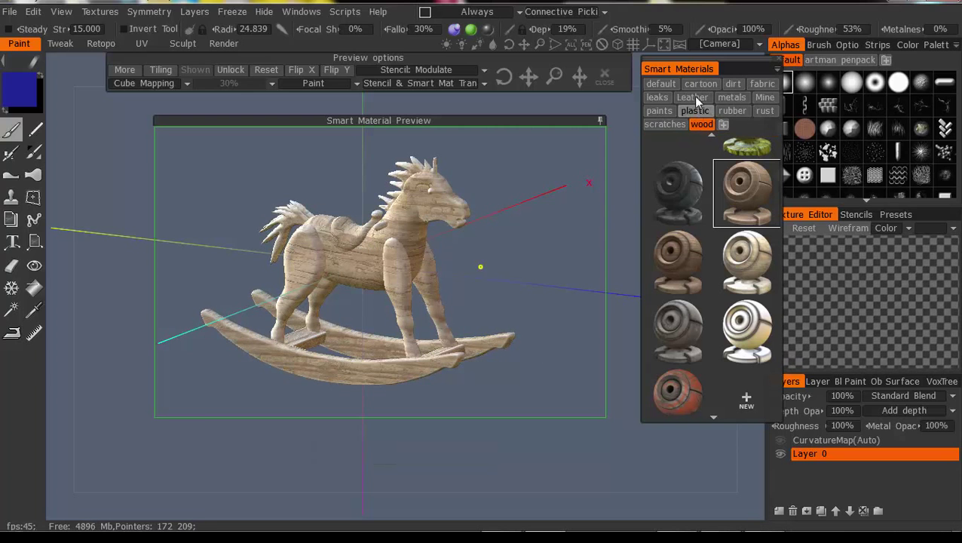
Choose the yellowish wood-plank smart material from the Mine folder to preview it on the horse
left_click(763, 97)
mouse_move(685, 194)
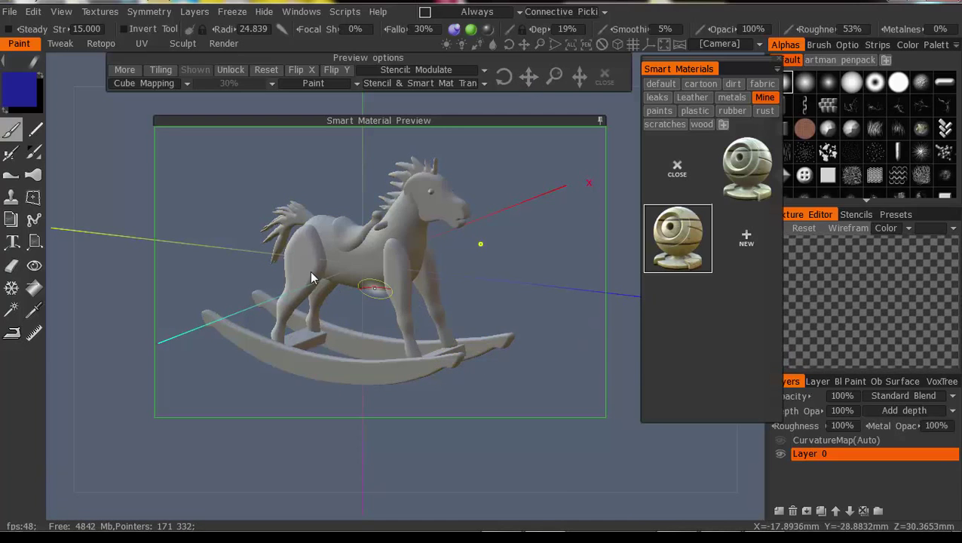
Select the Body volume in the VoxTree and isolate it by hiding all other parts of the horse
left_click(942, 381)
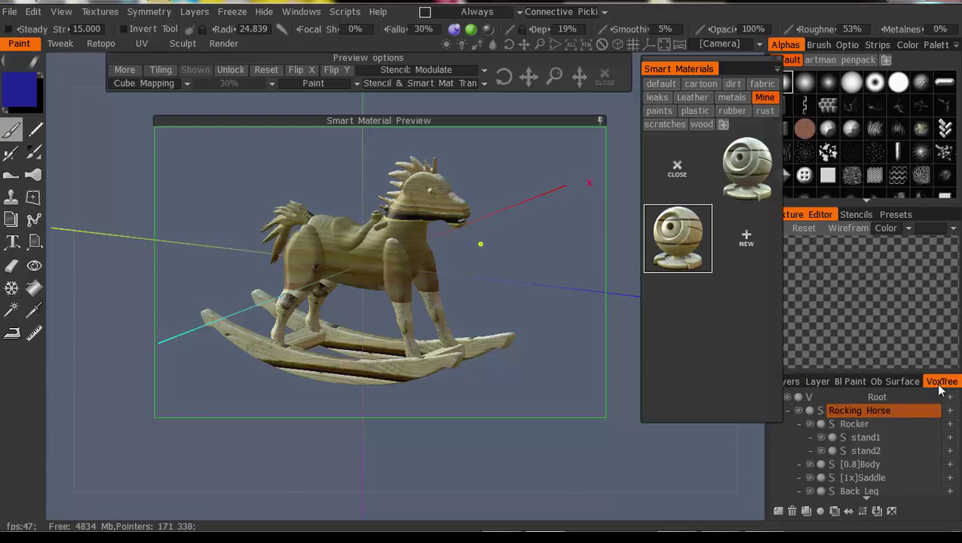
left_click(879, 462)
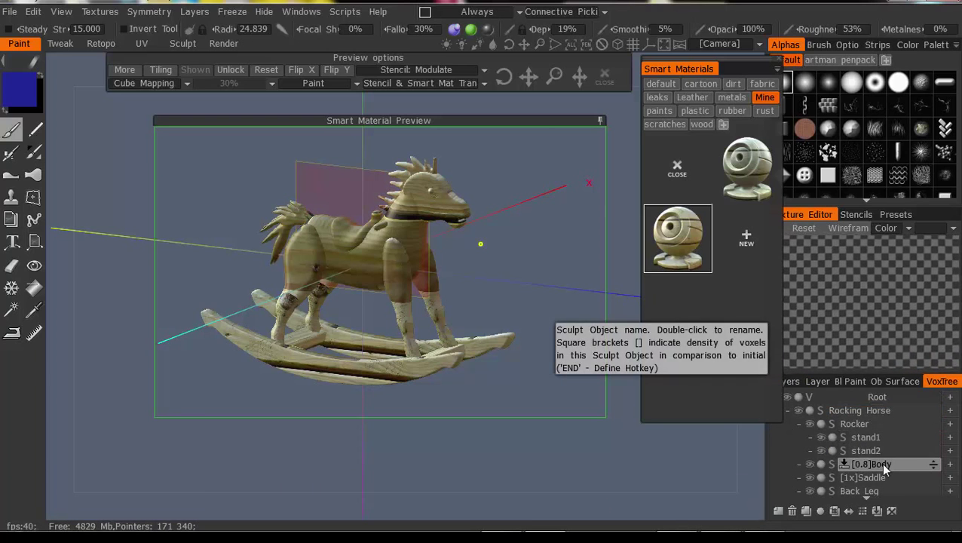
left_click(809, 464)
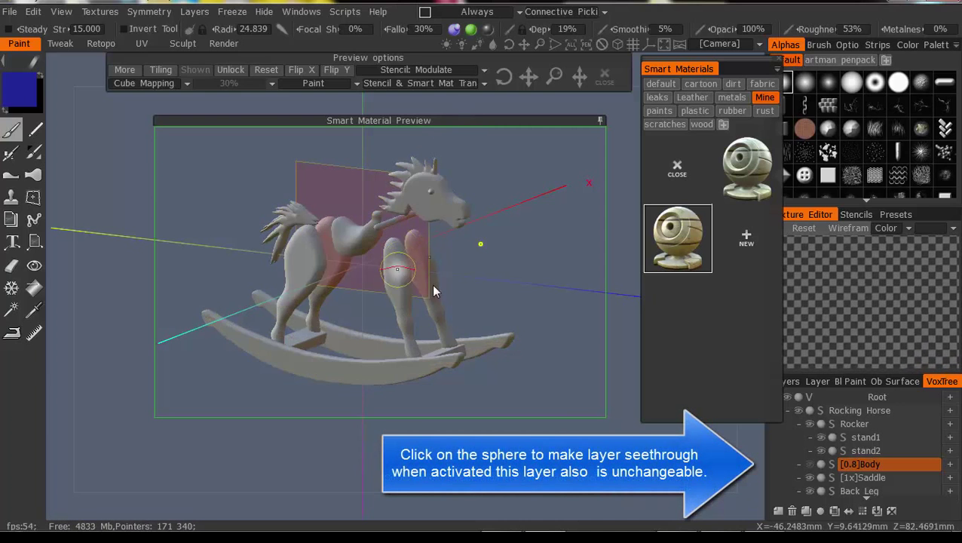
left_click(809, 463)
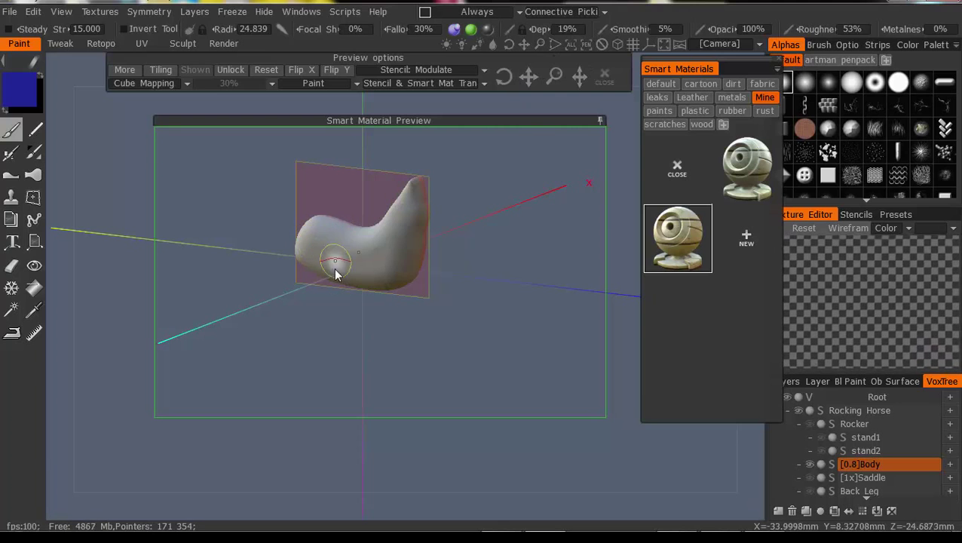
Fill the isolated Body with the selected wood-plank smart material and show all hidden volumes again
right_click(675, 239)
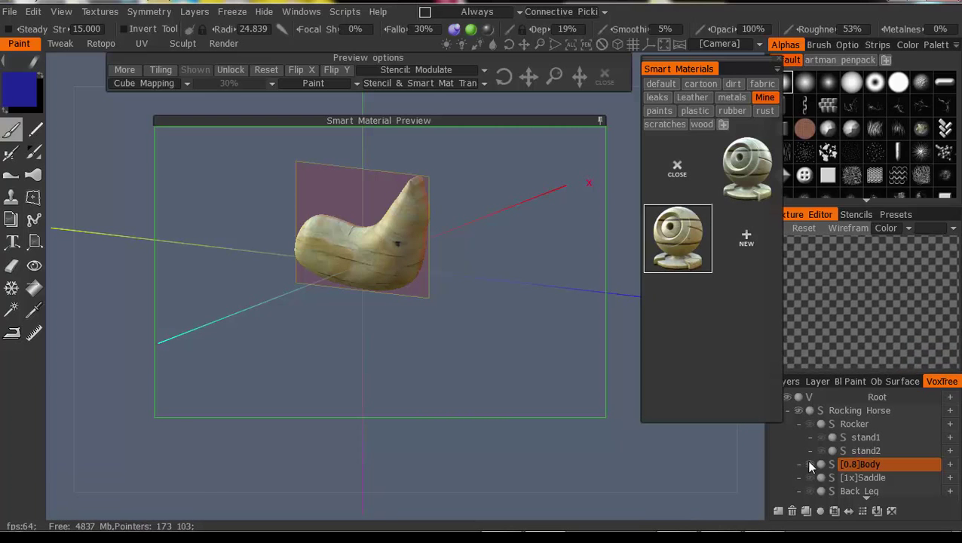
right_click(850, 462)
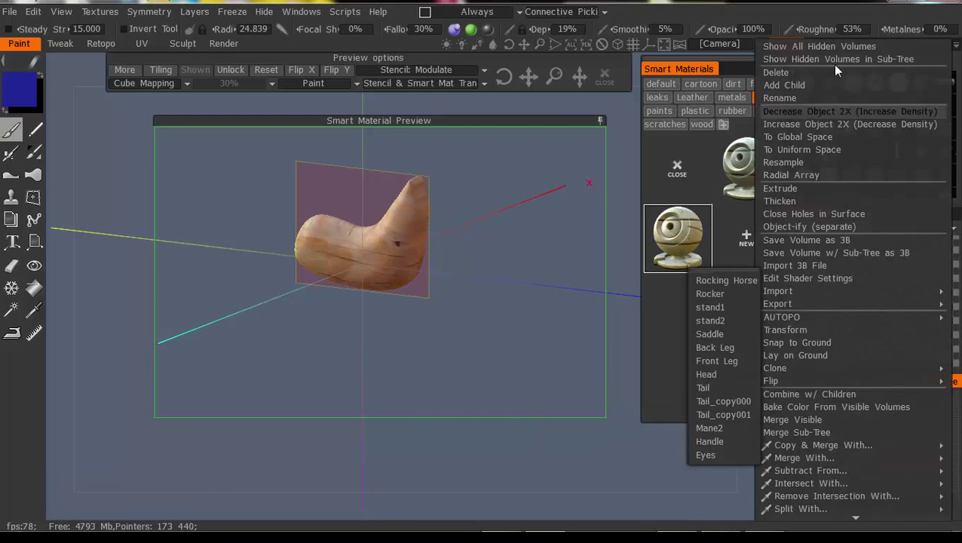
left_click(811, 46)
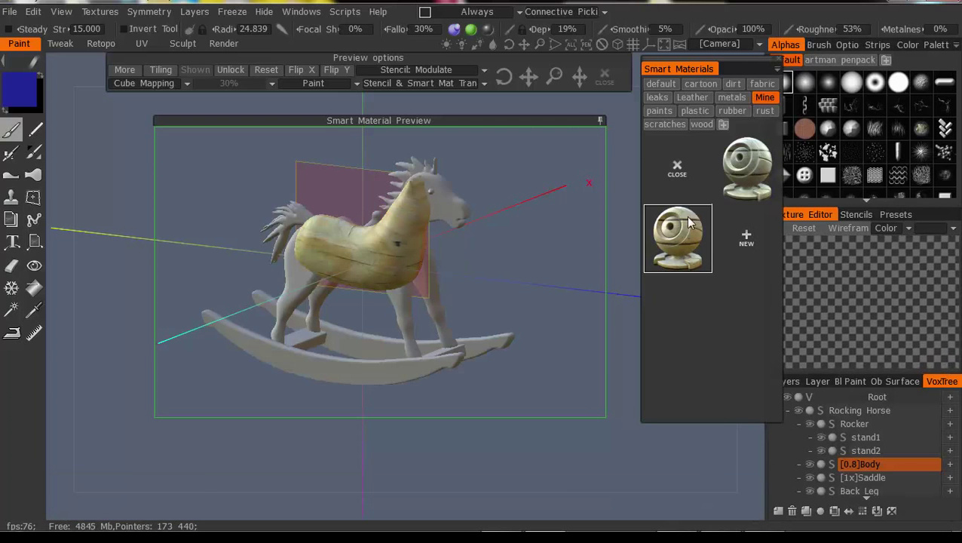
Collapse the Smart Material Preview and inspect the wood-textured body from several angles
left_click(599, 120)
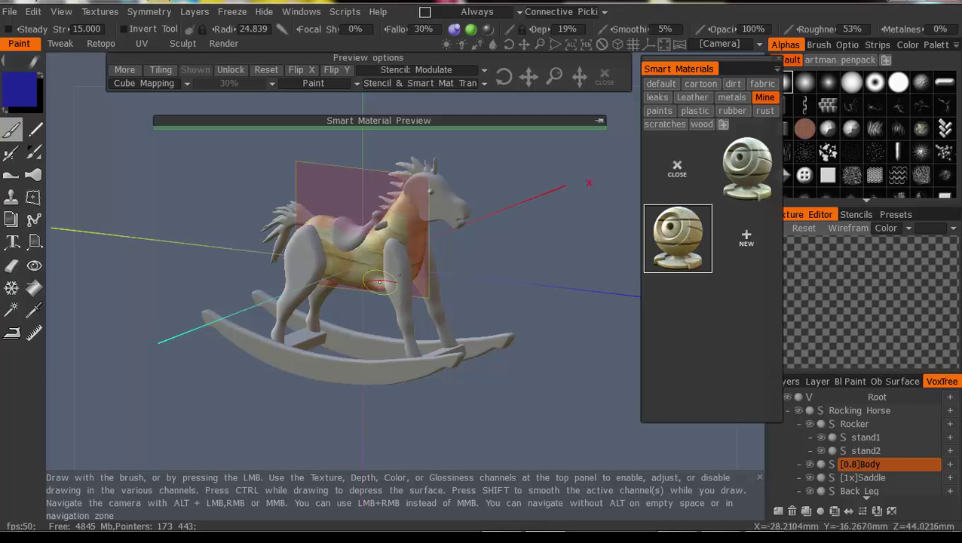
left_click_drag(562, 380, 193, 427)
left_click_drag(238, 307, 640, 240)
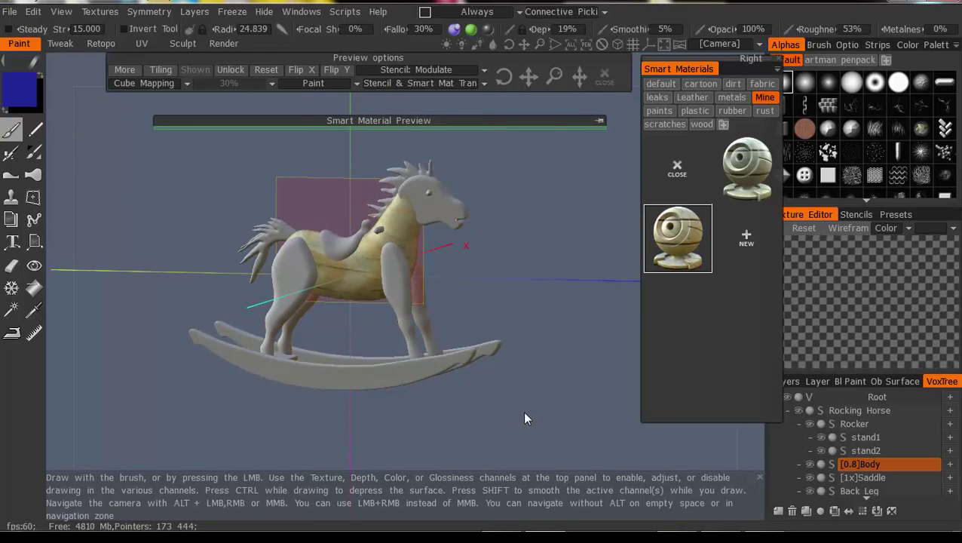
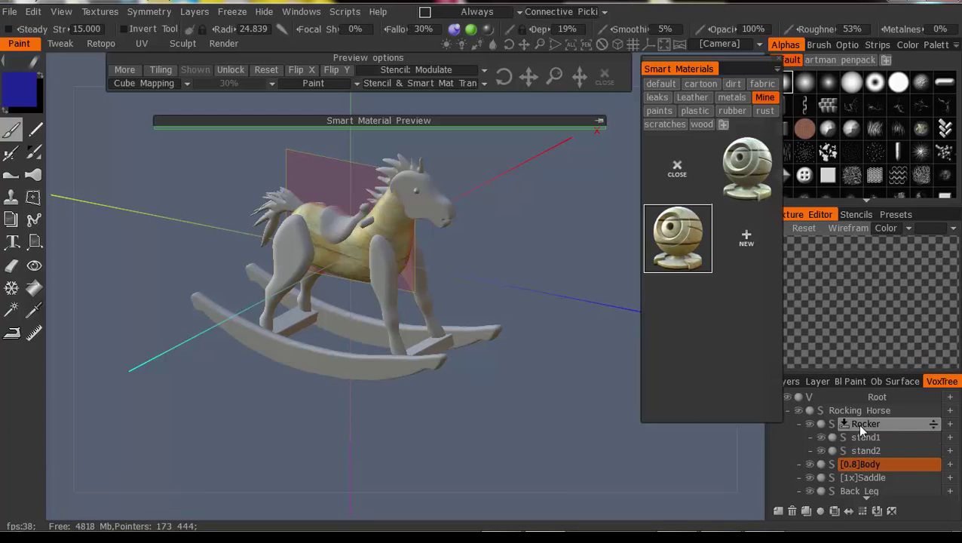
Isolate the Rocker volume and frame it from the left side view inside the expanded Smart Material Preview
left_click(852, 424)
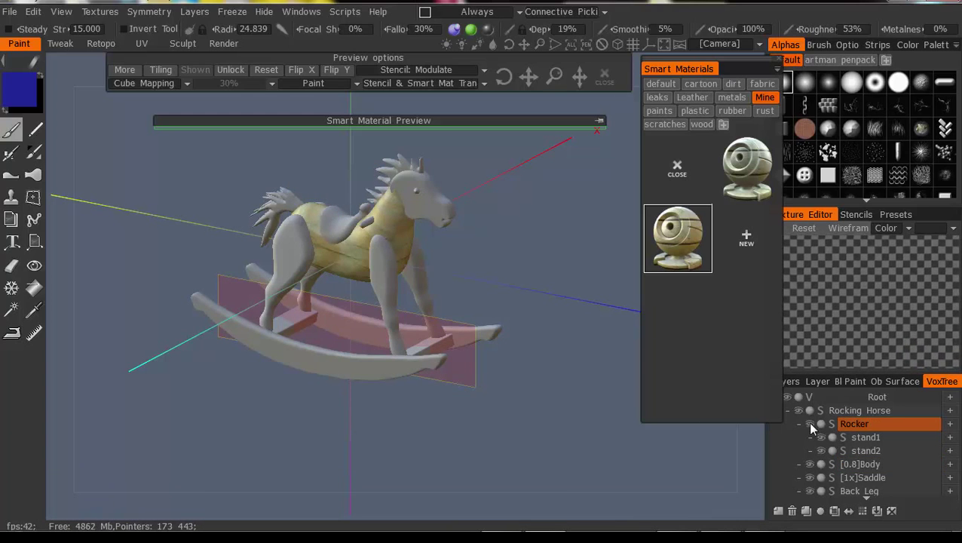
left_click(809, 424, "alt")
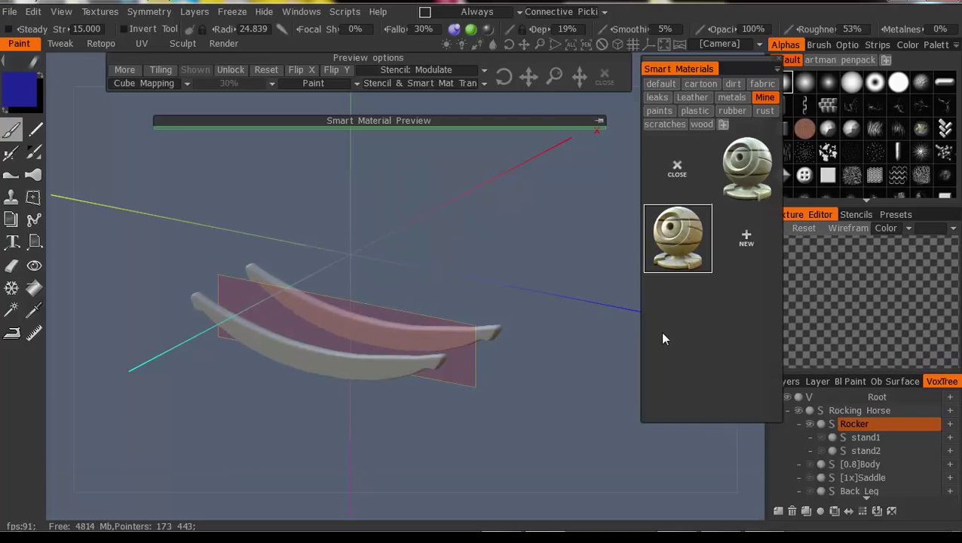
left_click(598, 122)
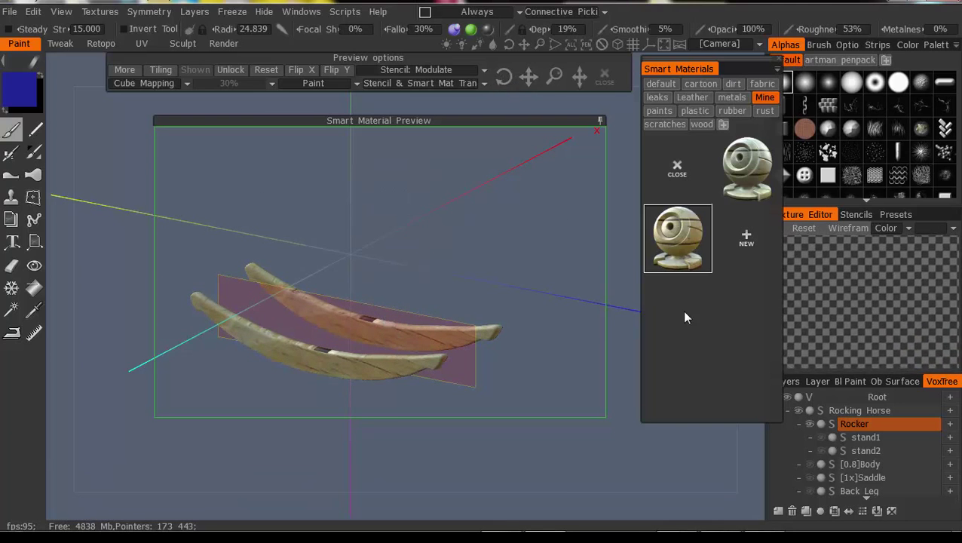
key("KP_4")
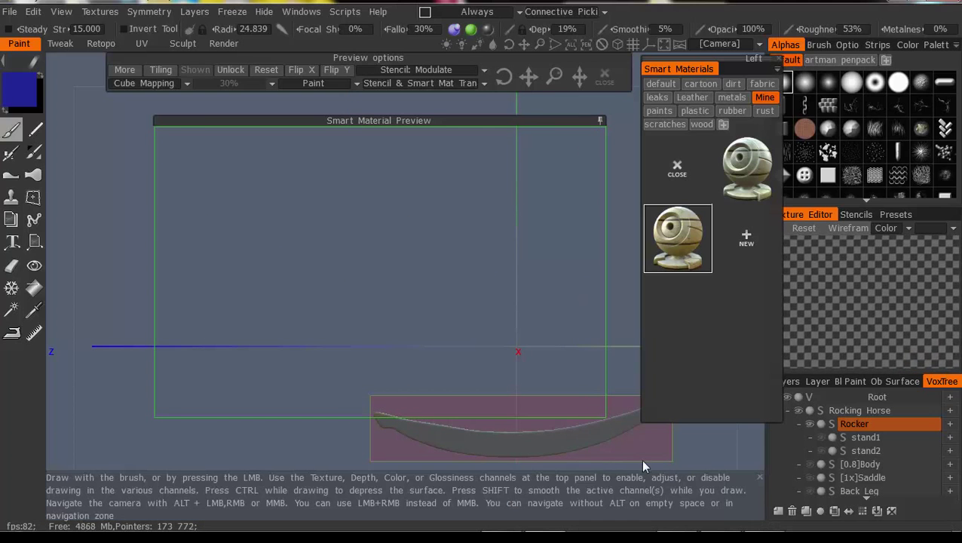
middle_click_drag(704, 454, 561, 284)
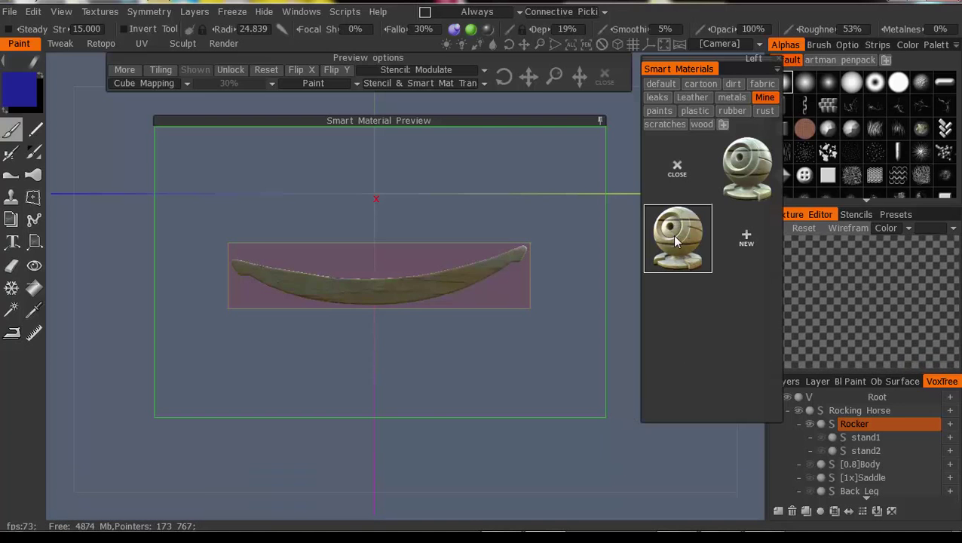
Fill the whole Rocker layer with the selected wood-plank smart material and show all hidden volumes again
right_click(672, 234)
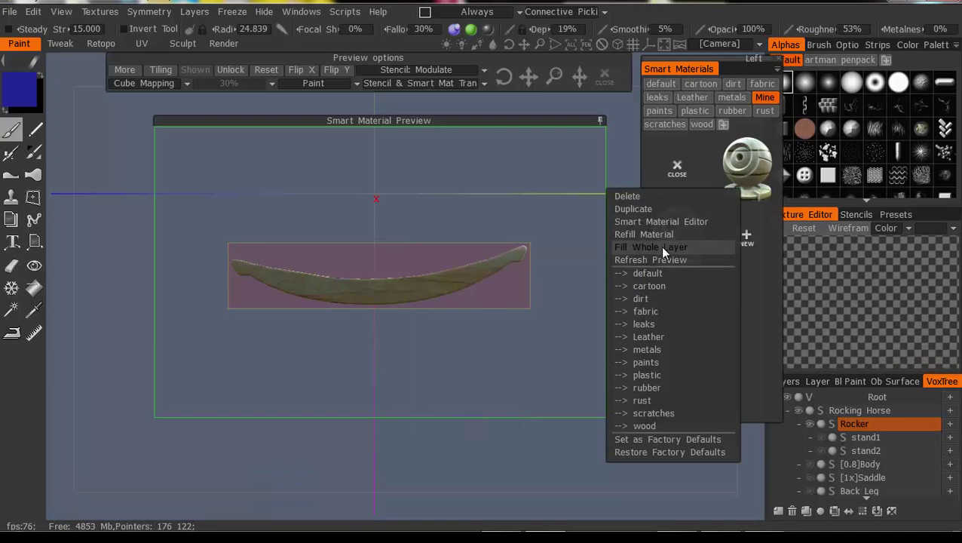
right_click(870, 412)
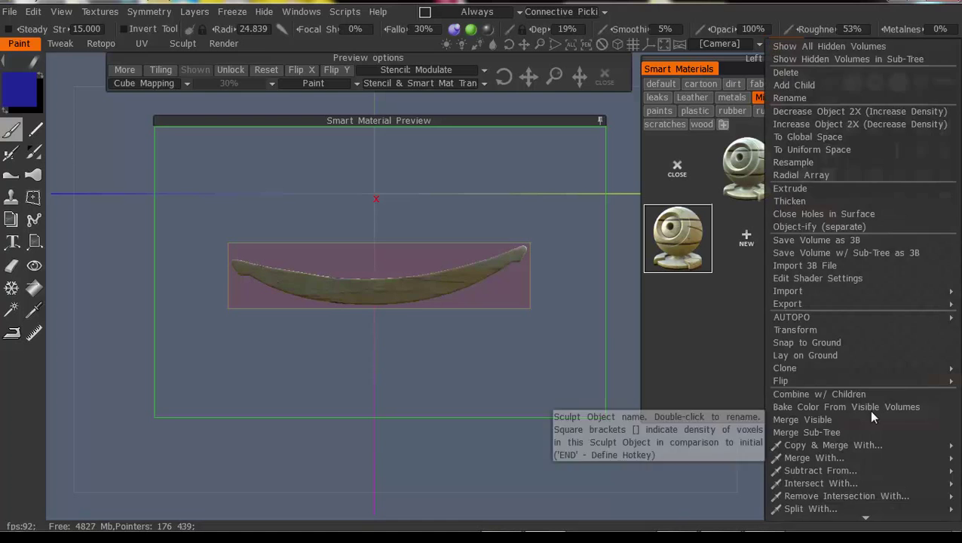
right_click(858, 426)
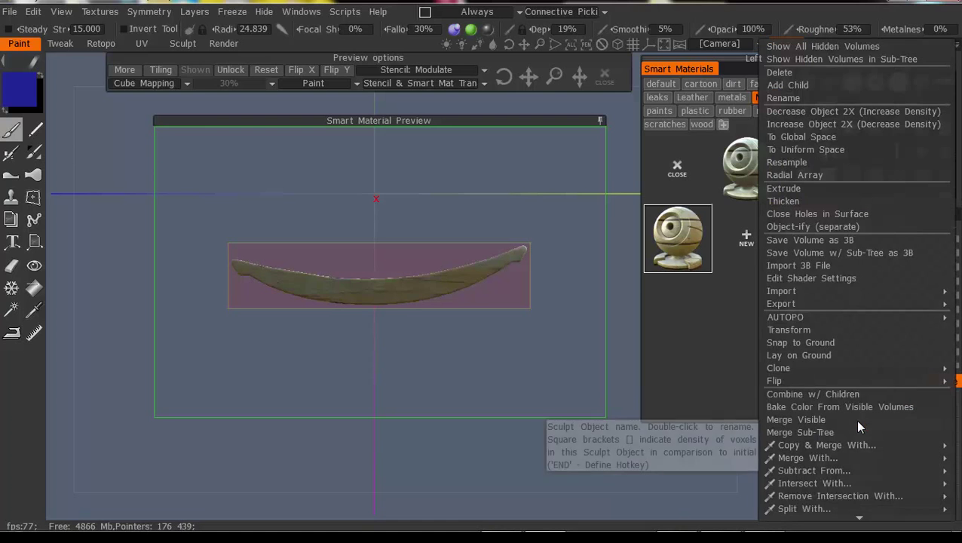
left_click(856, 51)
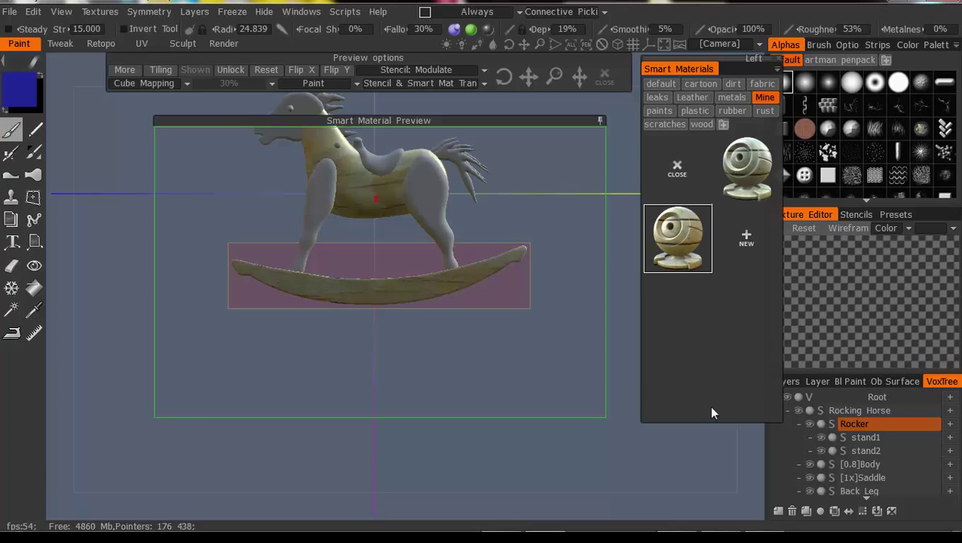
Isolate stand1 and stand2 with the Rocker visible but ghosted, so that it is protected from editing
left_click_drag(643, 373, 624, 401)
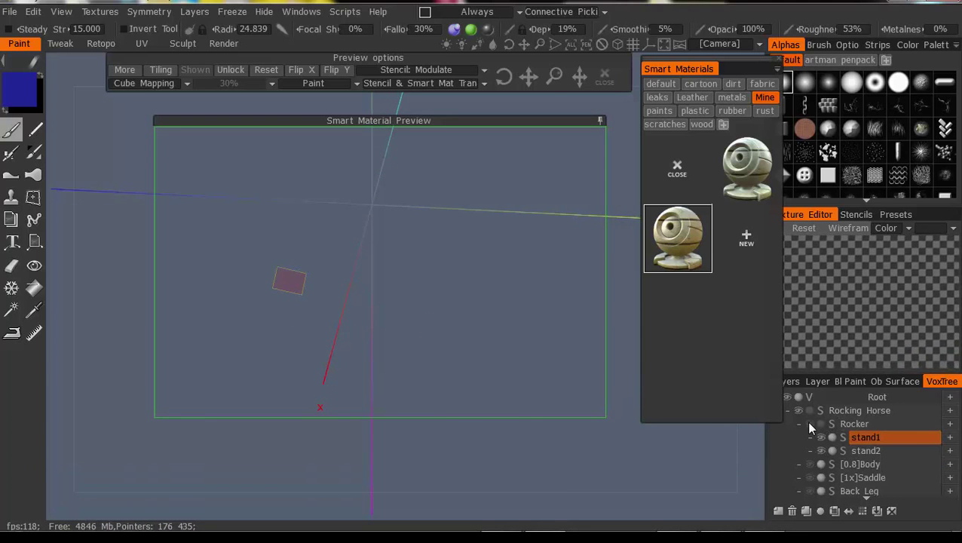
left_click(808, 422)
left_click(821, 423)
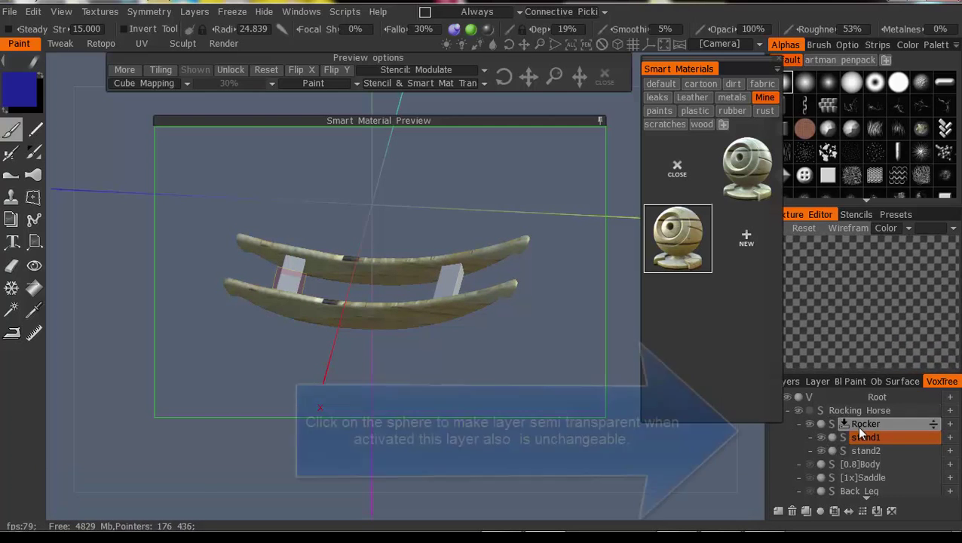
left_click(819, 424)
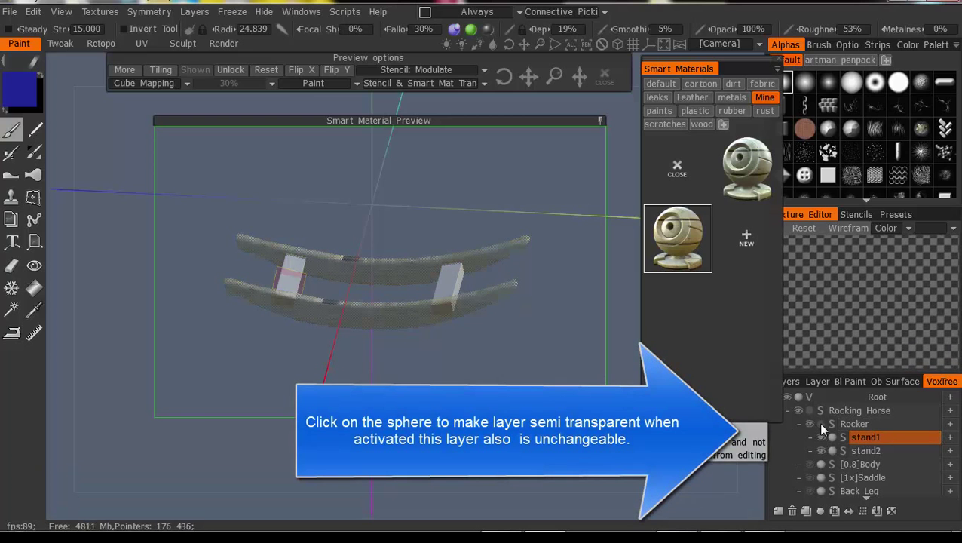
Fill stand1 and stand2 with the wood-plank smart material from the top view, turned so the planks run along their length
mouse_move(621, 321)
left_mouse_down()
mouse_move(598, 352)
mouse_move(626, 403)
left_mouse_up()
mouse_move(623, 416)
middle_mouse_down()
mouse_move(579, 403)
mouse_move(562, 354)
middle_mouse_up()
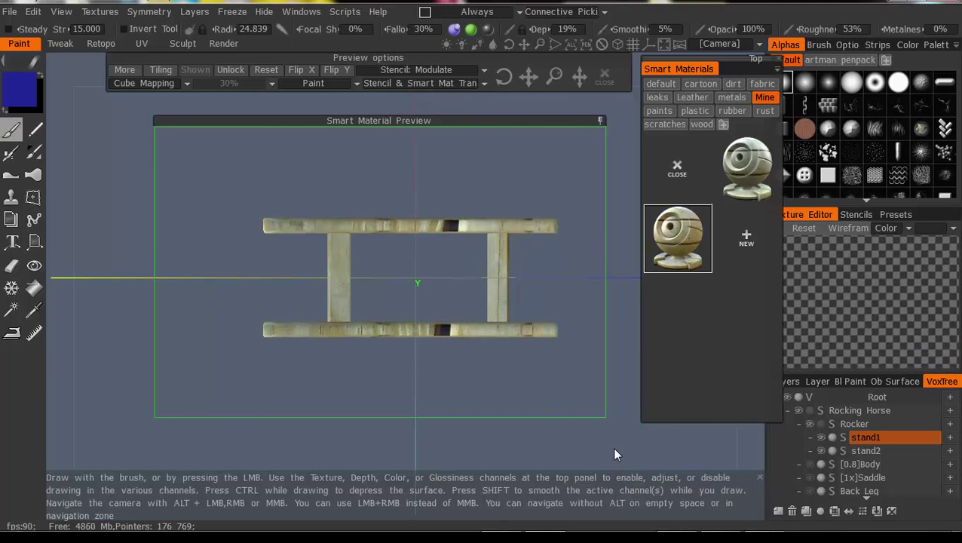
left_click_drag(614, 453, 401, 452)
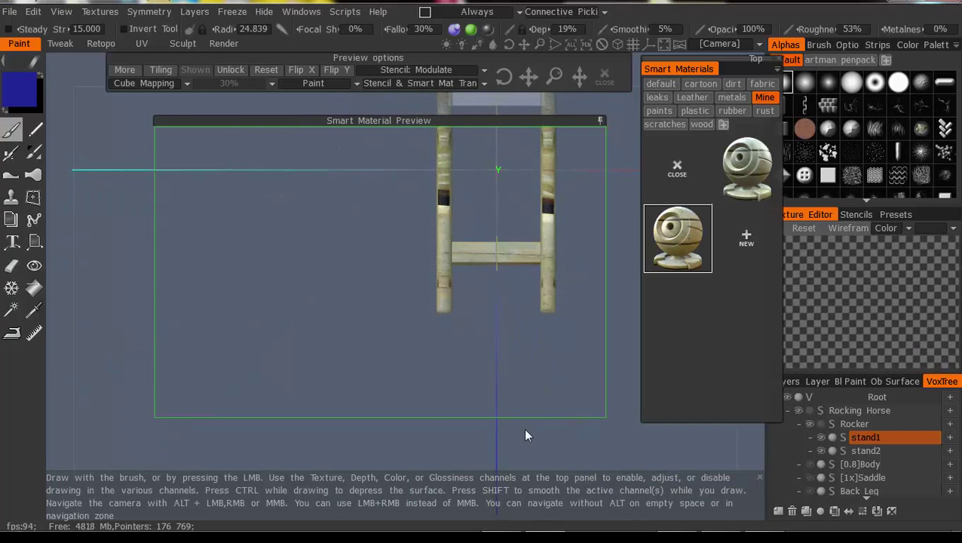
left_click_drag(622, 262, 594, 324)
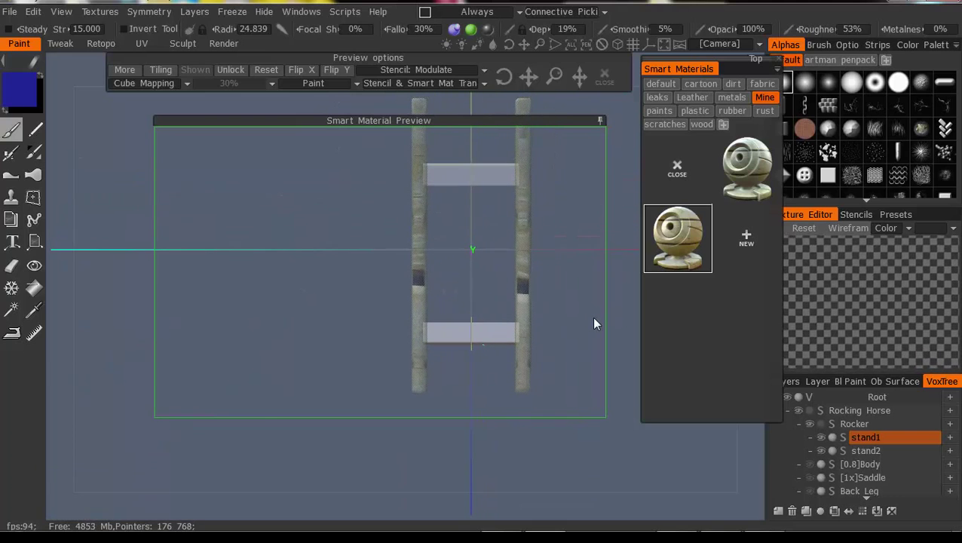
right_click(685, 235)
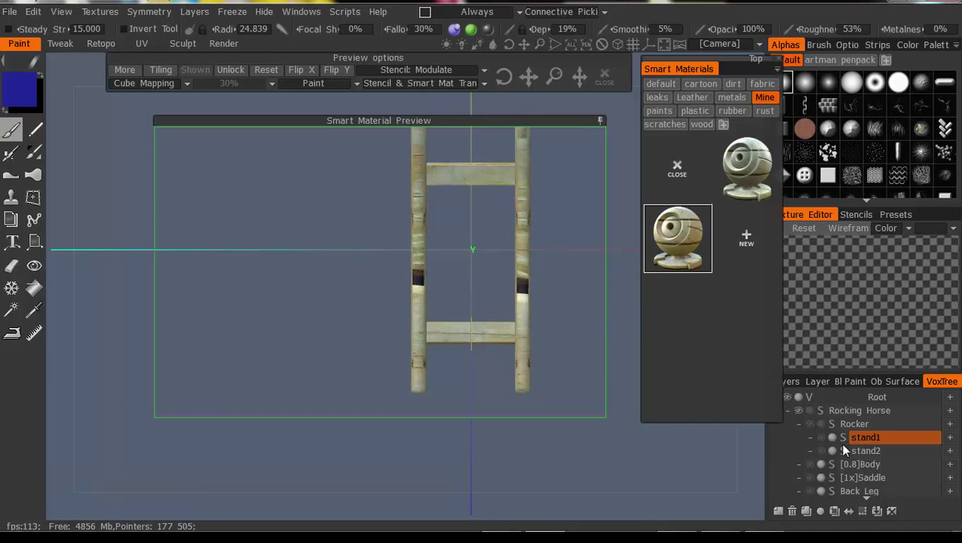
Find the Back Leg volume in the VoxTree, make it the only visible part, and switch to the left view
left_click(808, 464)
left_click(808, 464)
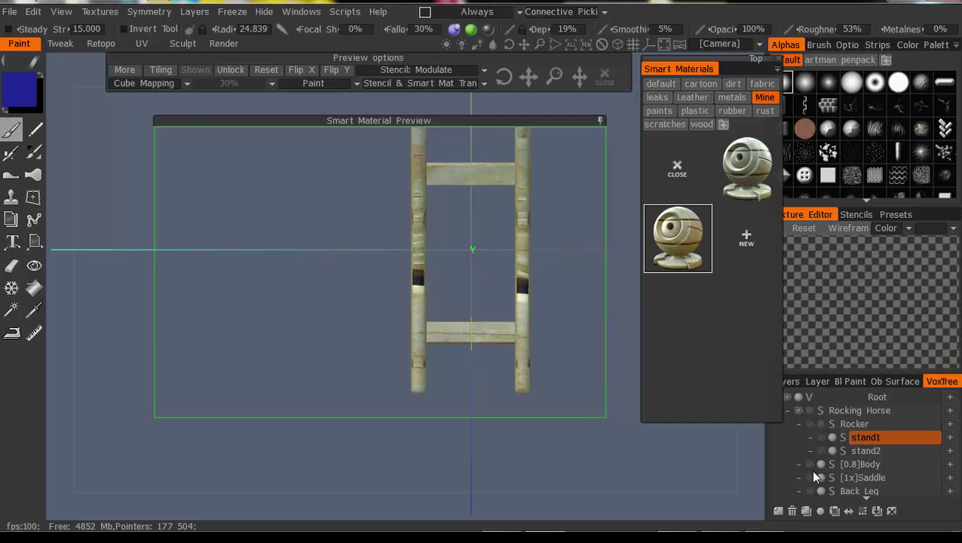
left_click(811, 477)
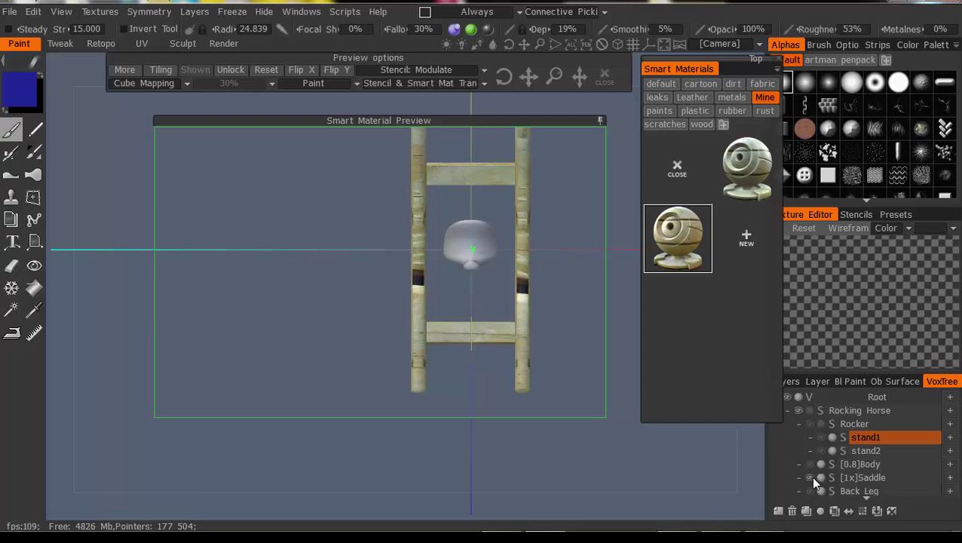
left_click(812, 477)
left_click(810, 490)
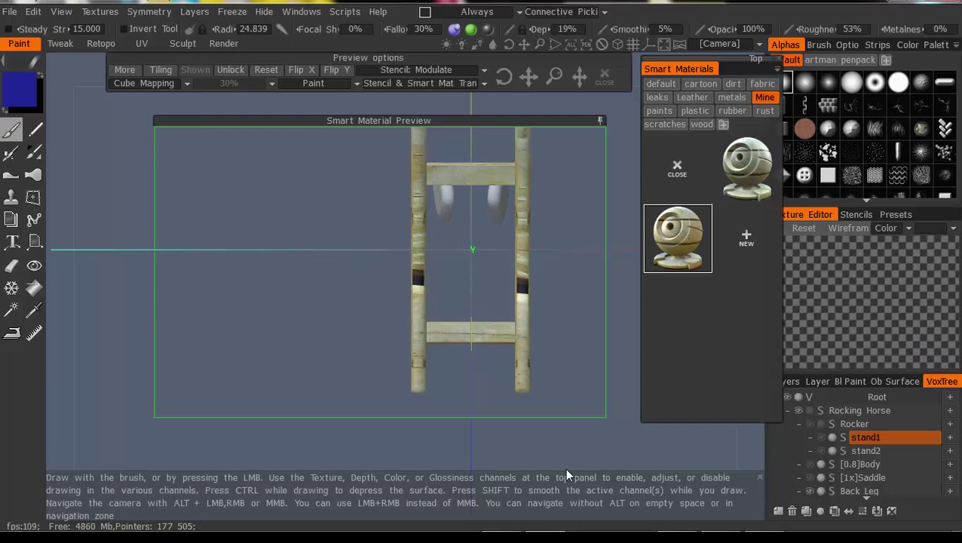
key("KP_4")
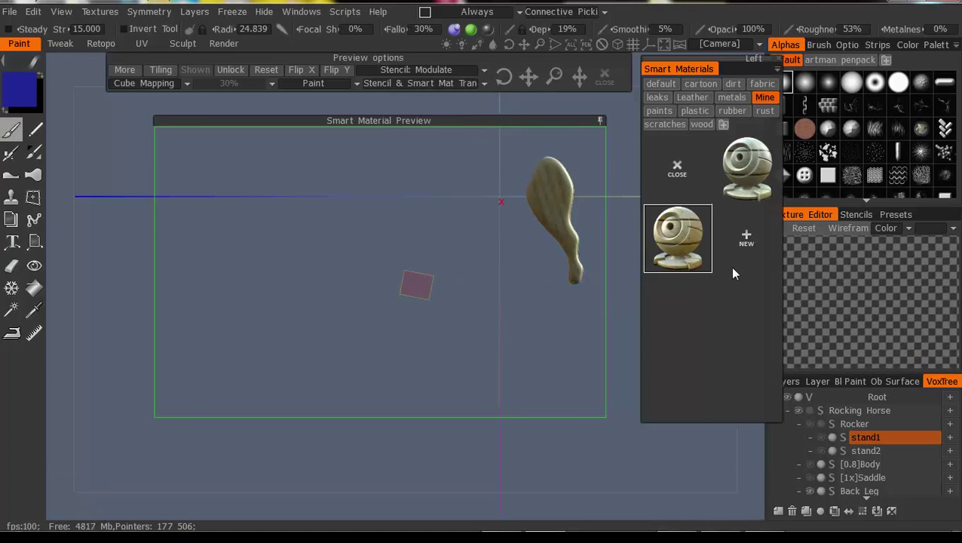
Fill the whole Back Leg layer with the wood-plank smart material and check both legs from an angle
right_click(681, 235)
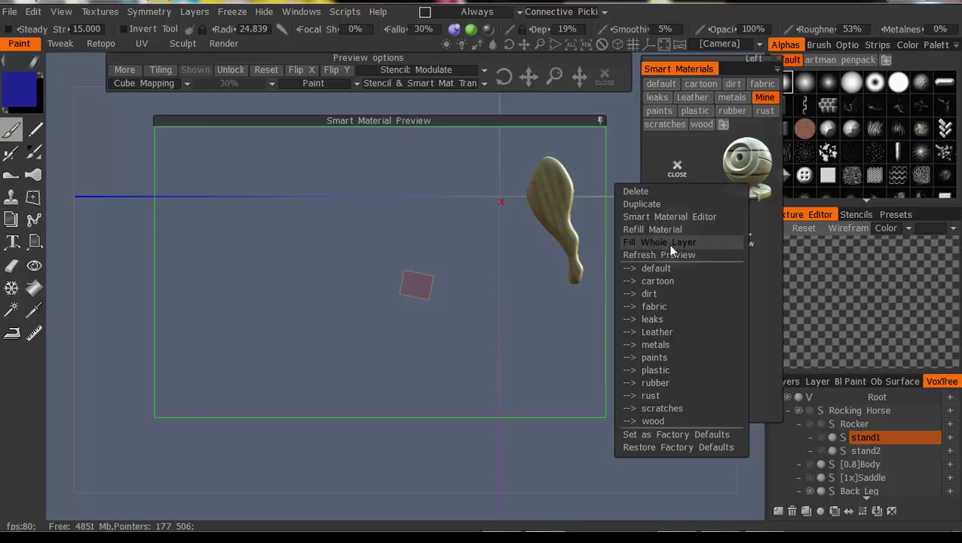
left_click(776, 248)
left_click_drag(641, 451, 682, 446)
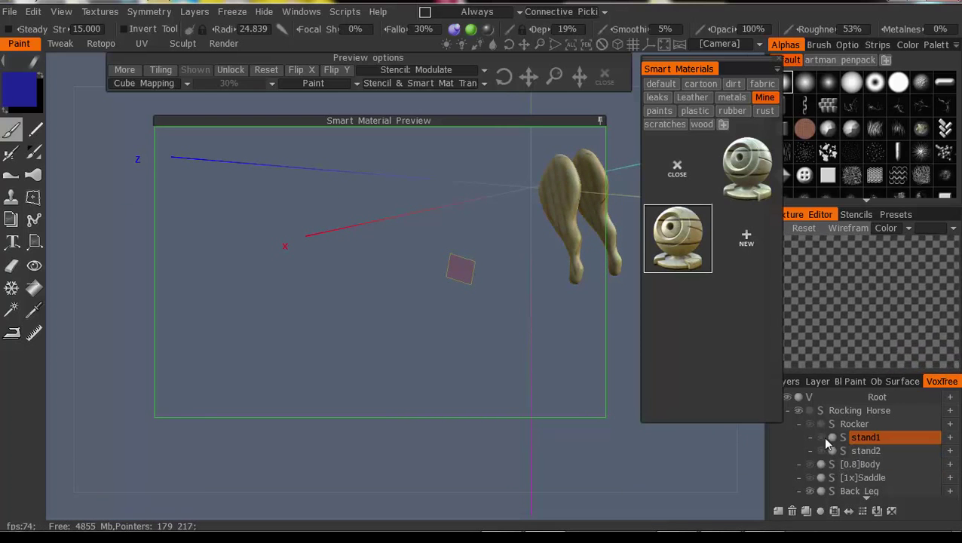
Show the Front Leg in place of the Back Leg and switch to the left view
scroll(893, 459, "down", 3)
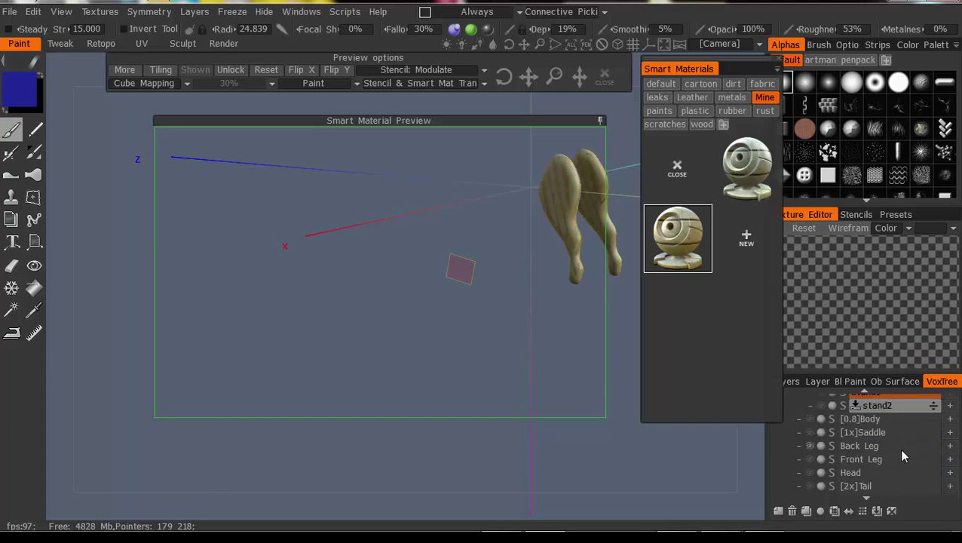
left_click(809, 459)
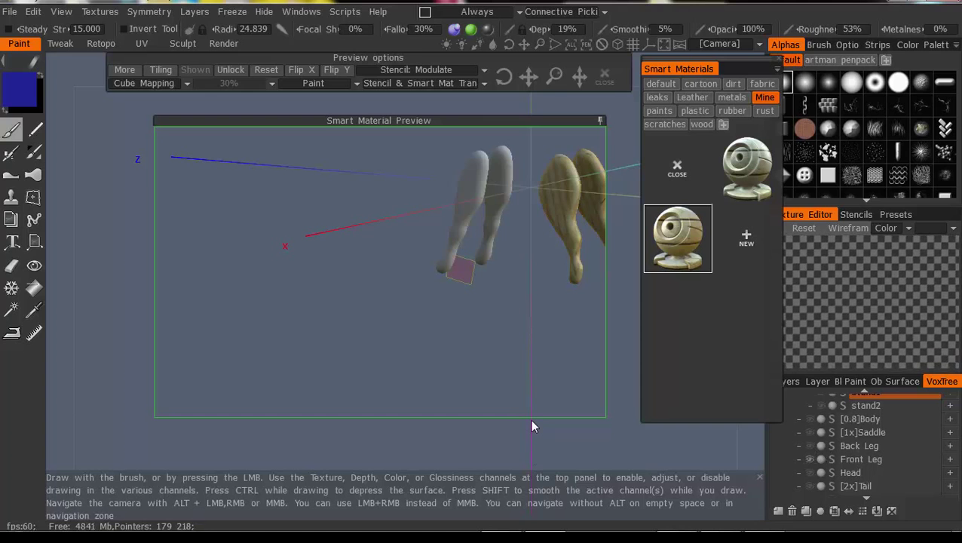
key("KP_4")
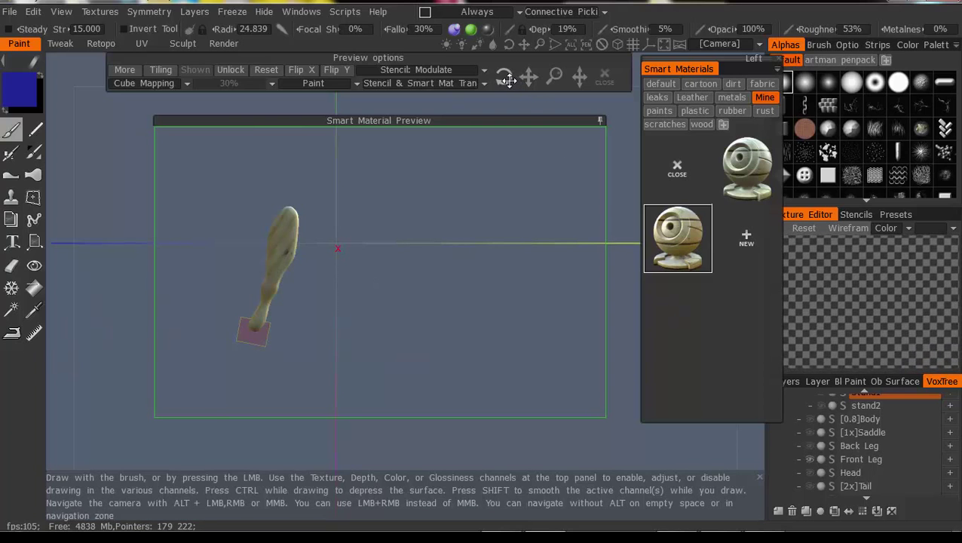
Rotate the wood-plank material preview so the grain follows the Front Leg, and fill the whole layer with it
left_click_drag(506, 80, 505, 78)
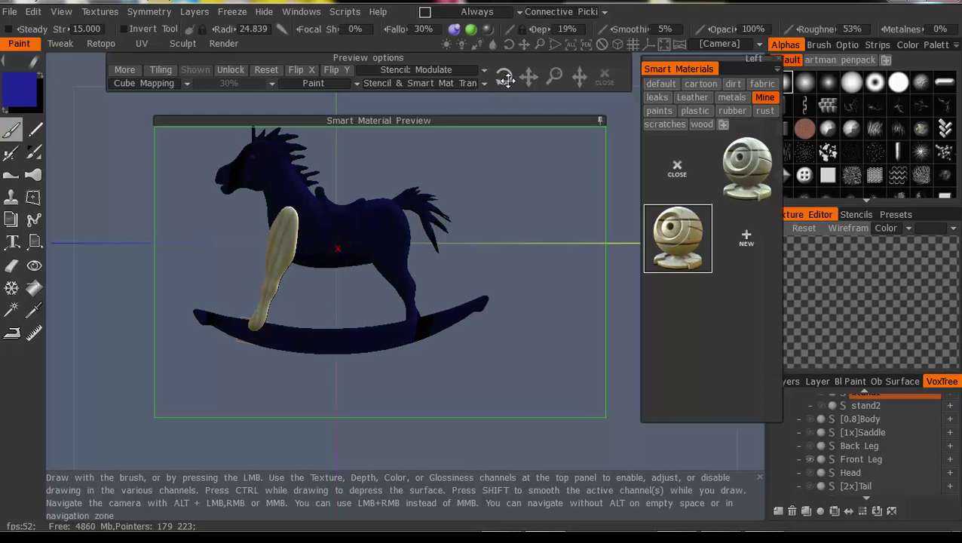
right_click(682, 240)
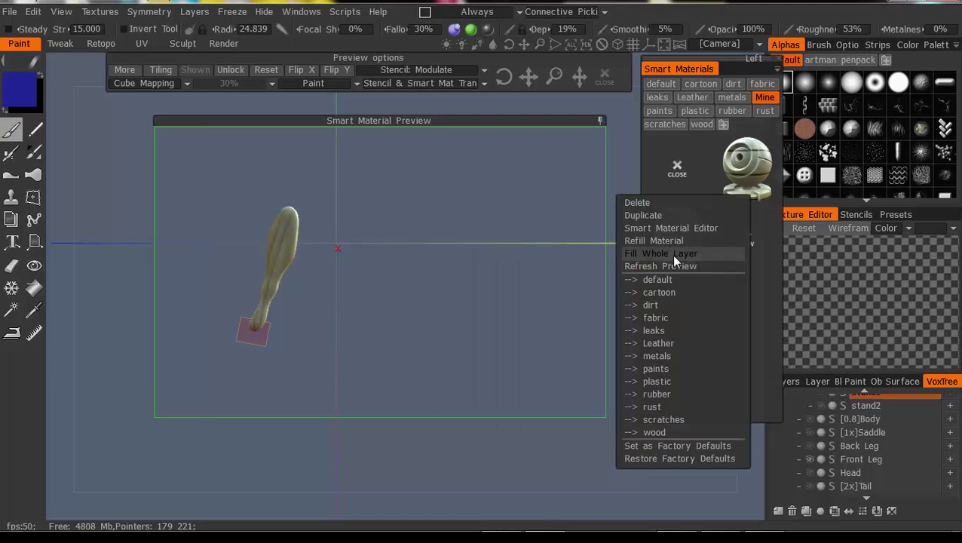
left_click(673, 254)
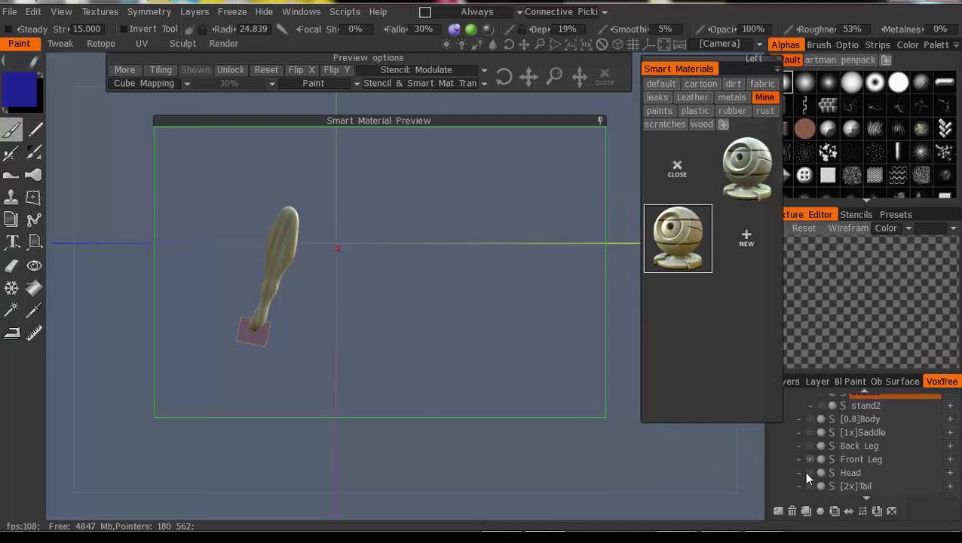
Show only the Head volume and fill its whole layer with the wood-plank smart material
left_click(809, 472)
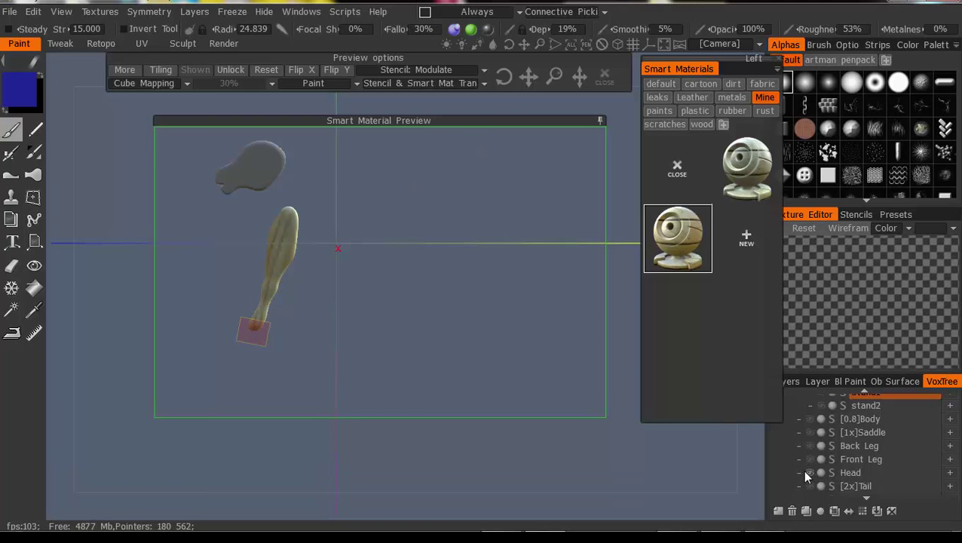
left_click(809, 471)
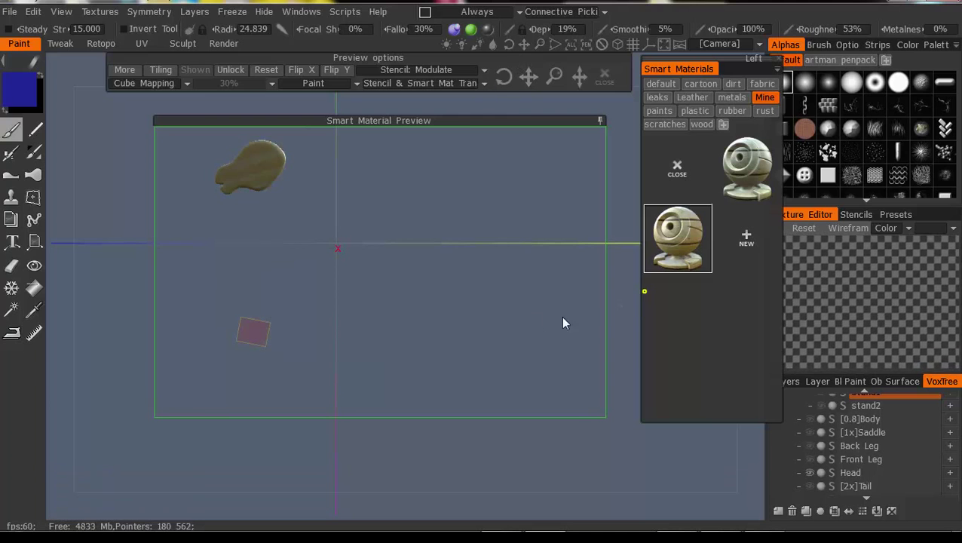
right_click(677, 238)
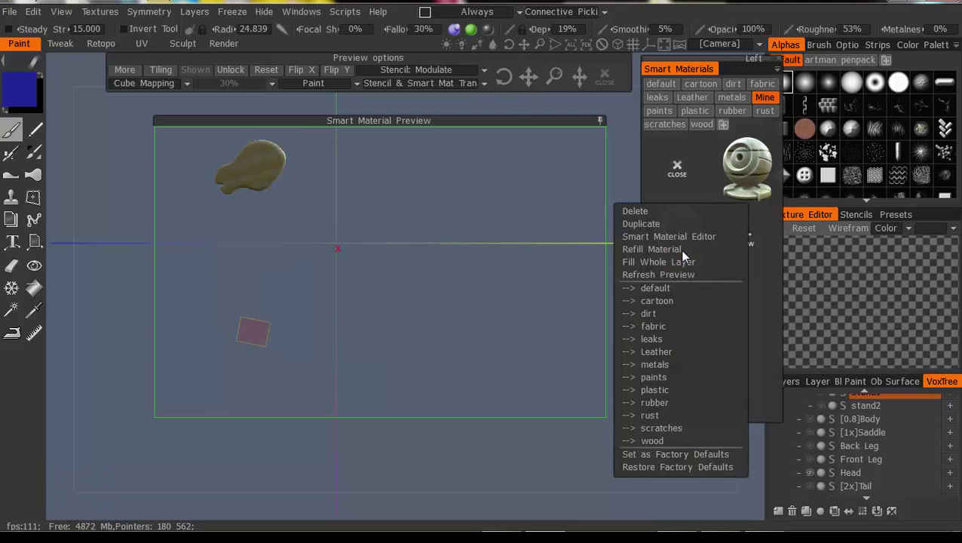
left_click(649, 260)
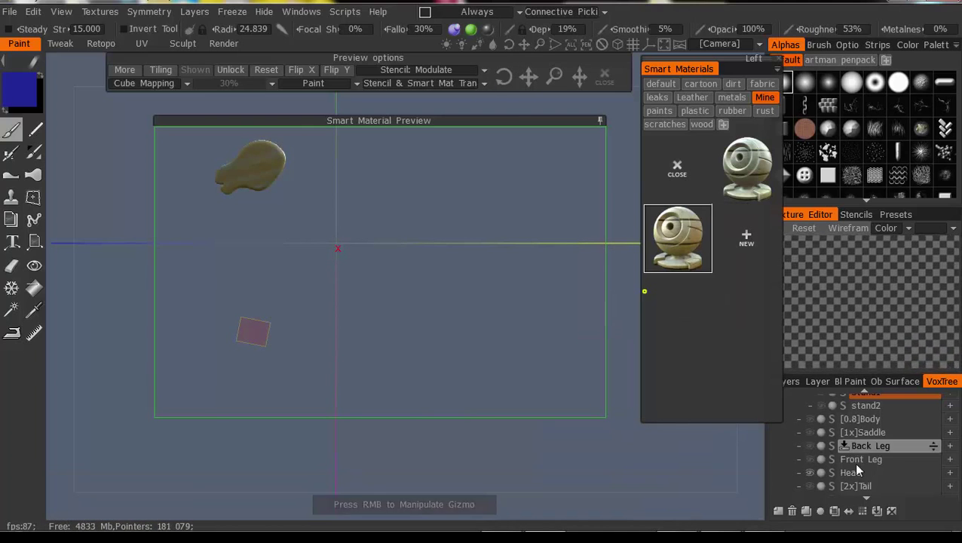
scroll(870, 463, "down", 3)
left_click(867, 452)
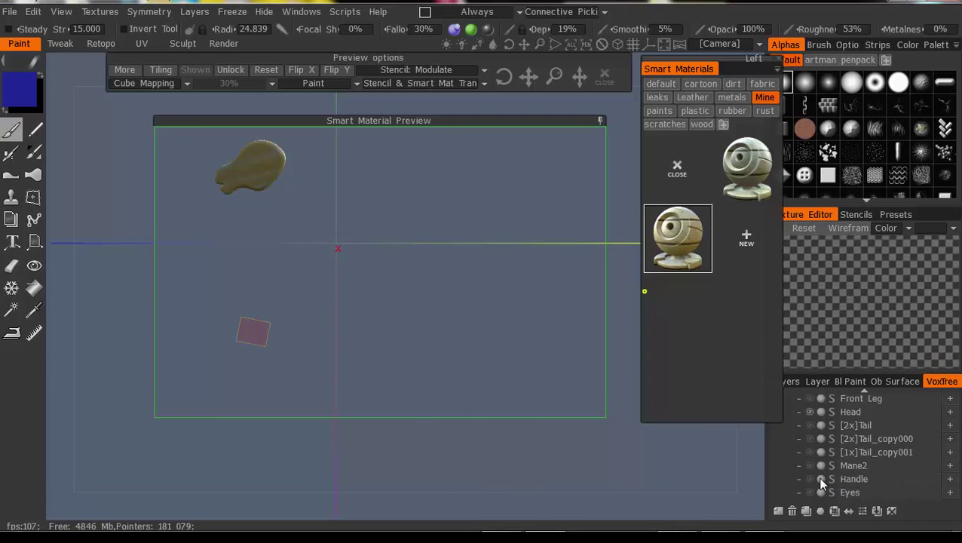
left_click(857, 477)
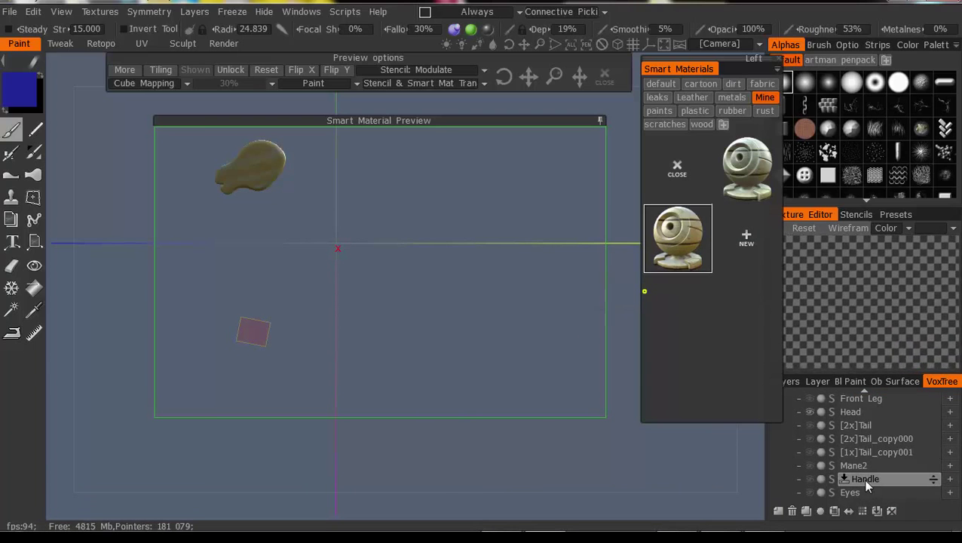
left_click(873, 466)
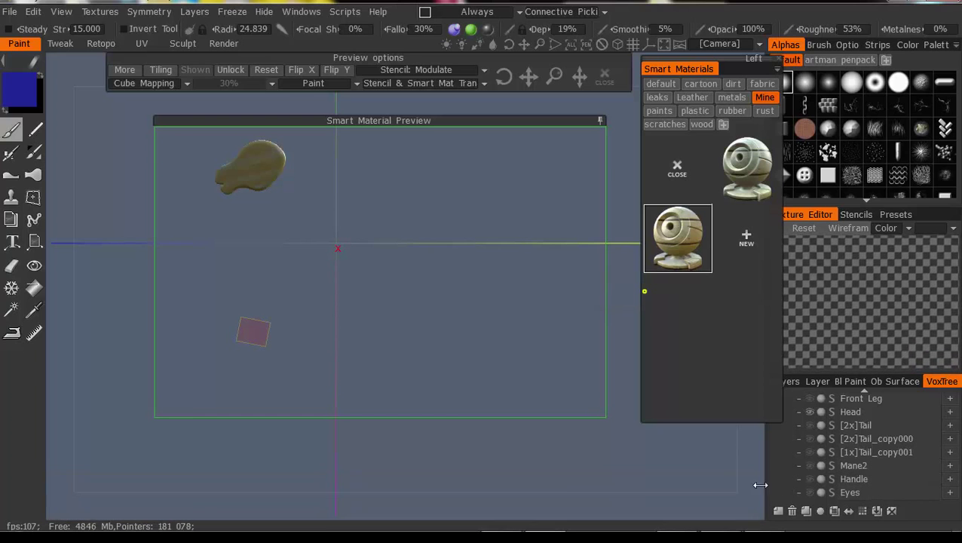
Unhide all hidden volumes, collapse the smart material preview and turn the full rocking horse to an angled view
left_click(870, 397)
right_click(871, 396)
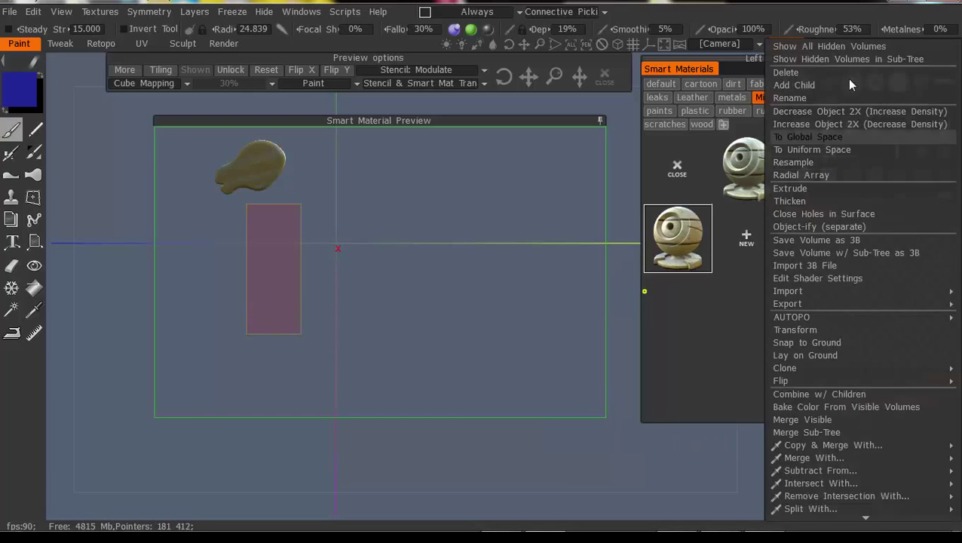
left_click(846, 46)
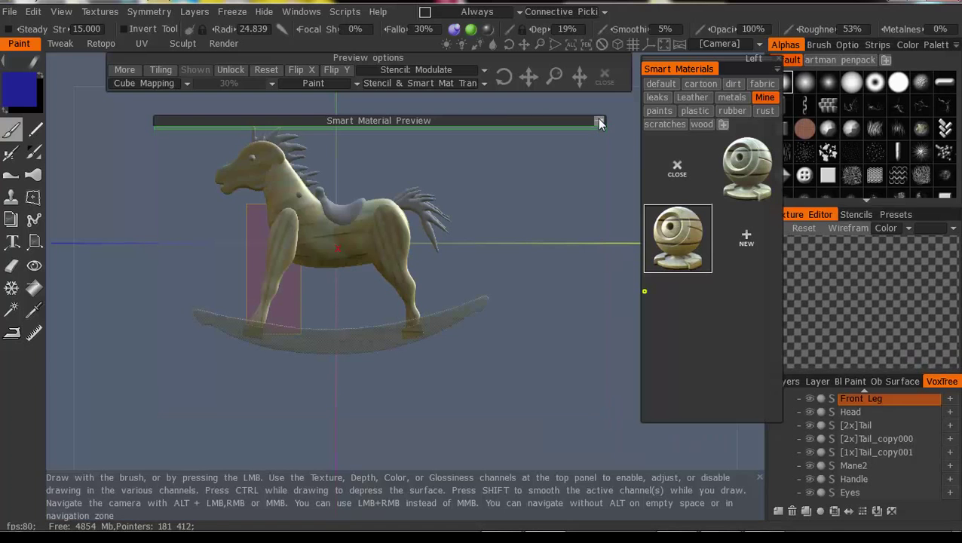
left_click_drag(251, 417, 316, 465)
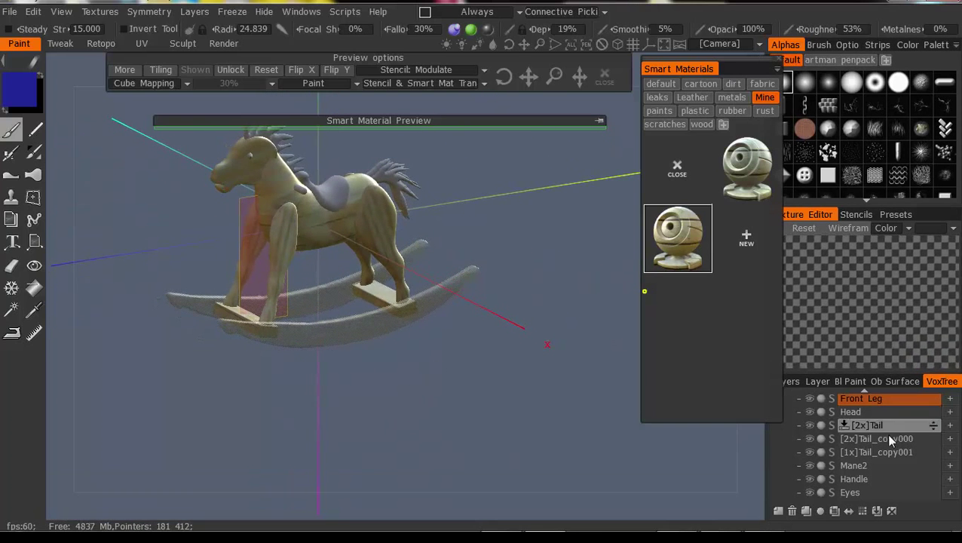
Turn off ghost mode for the Rocker and inspect the whole horse from both sides, undoing any stray stroke
scroll(886, 437, "up", 3)
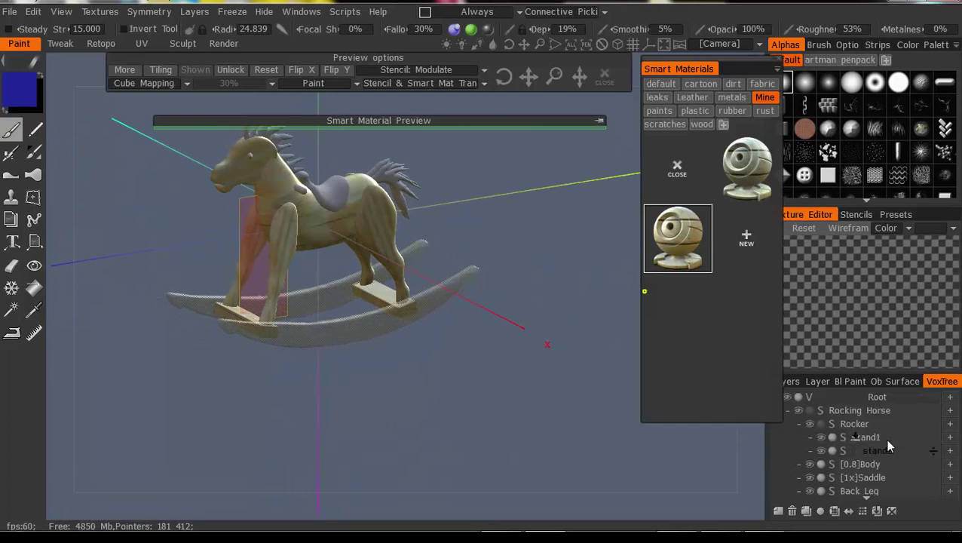
left_click(819, 423)
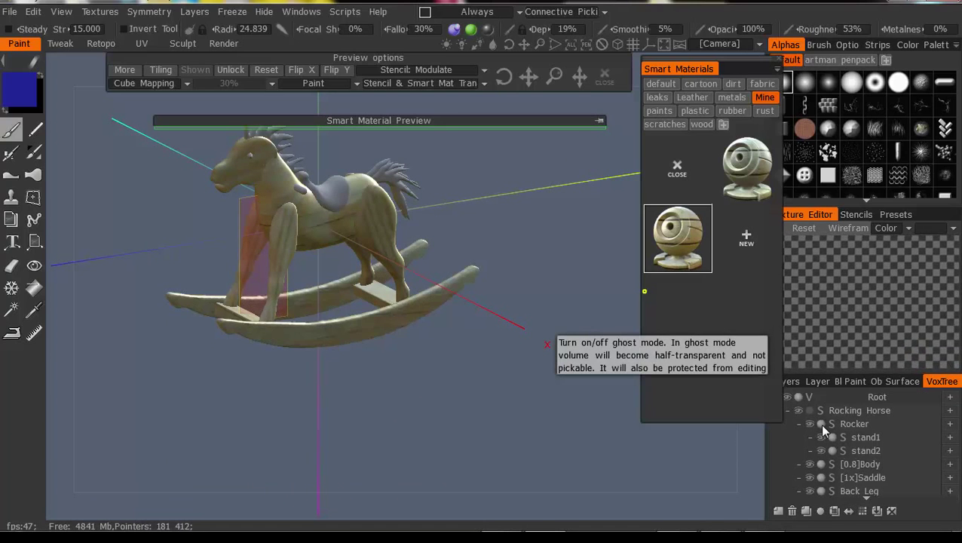
mouse_move(491, 408)
left_mouse_down()
mouse_move(498, 388)
mouse_move(369, 401)
mouse_move(494, 392)
left_mouse_up()
left_click_drag(435, 403, 394, 426)
left_click_drag(234, 420, 472, 443)
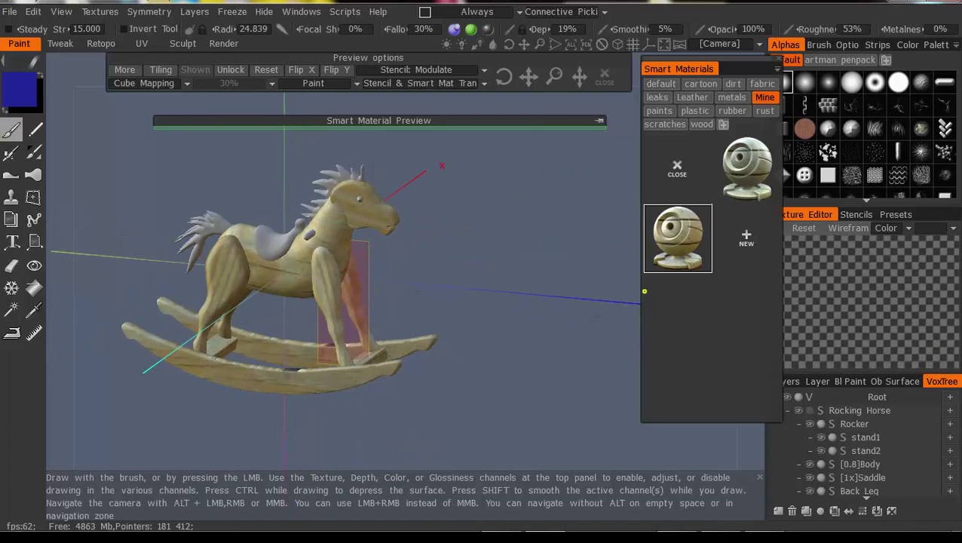
left_click_drag(272, 243, 263, 255)
key("ctrl+z")
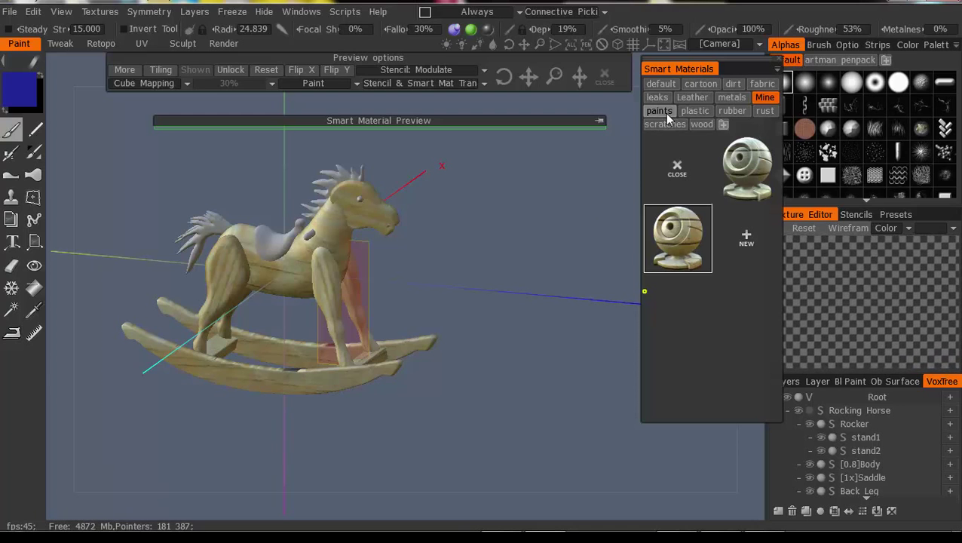
Show only the Saddle volume and preview the red paint_2 smart material from the paints category on it
left_click(660, 112)
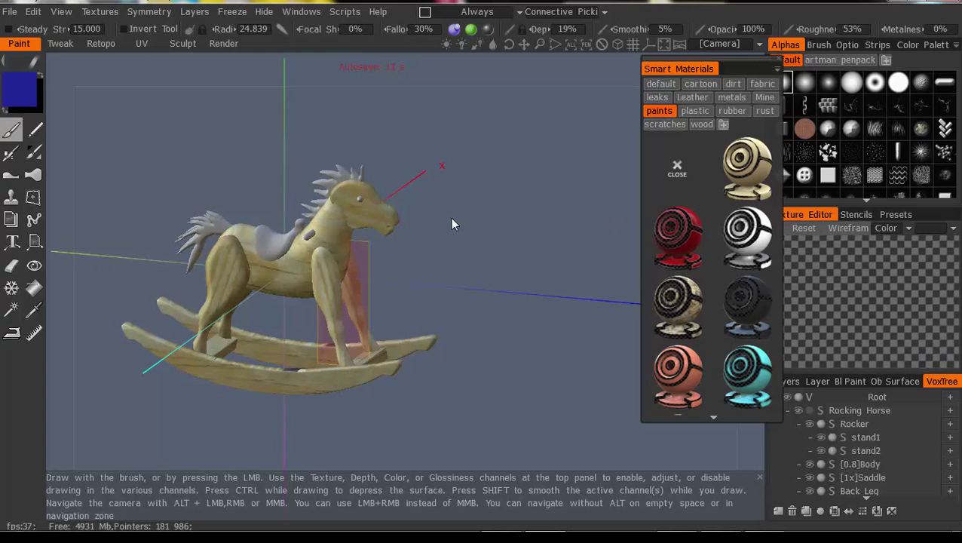
mouse_move(682, 234)
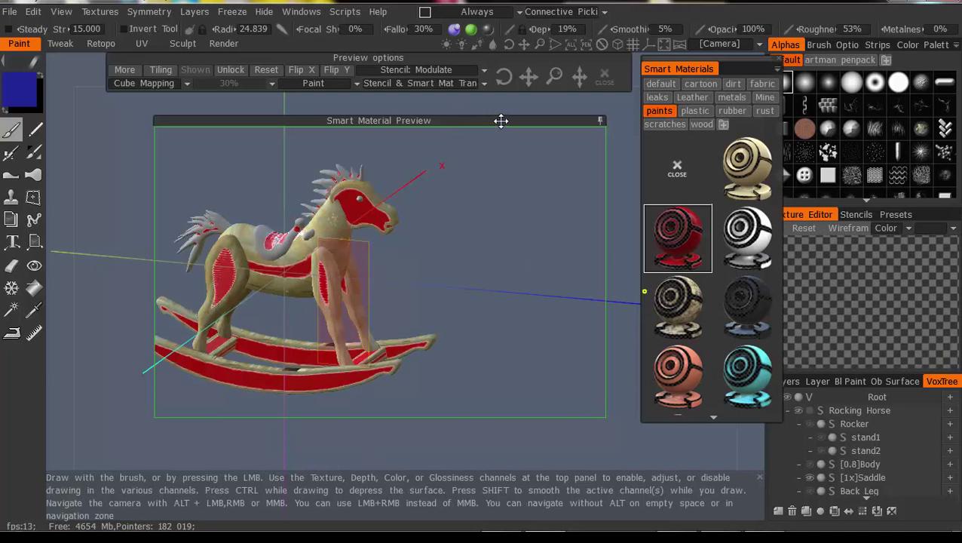
left_click_drag(500, 120, 475, 125)
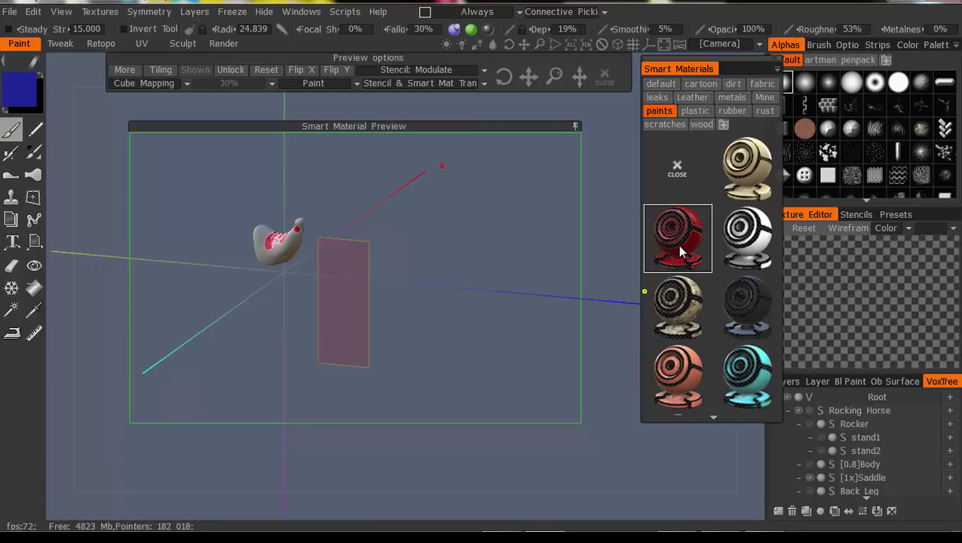
mouse_move(689, 253)
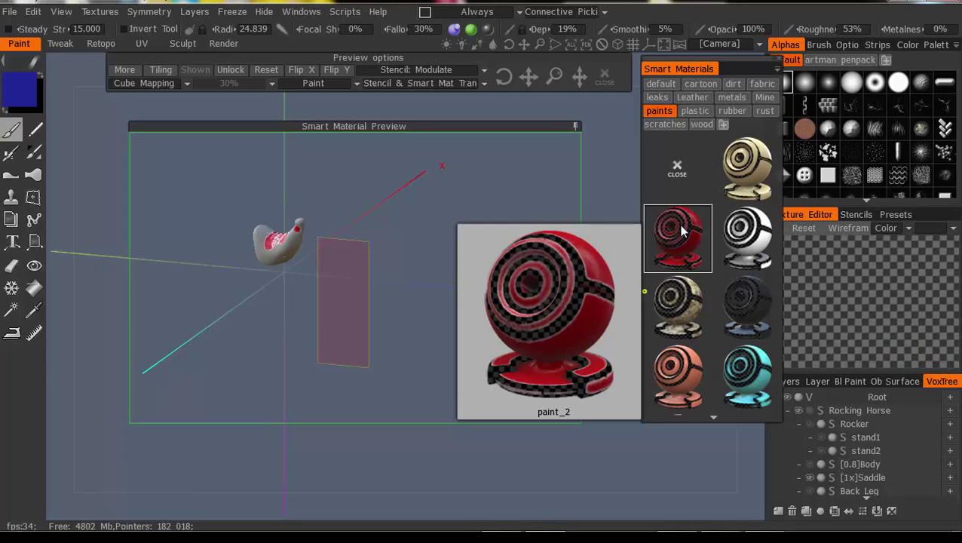
Try the default plastic_shabby smart material on the Saddle with gloss intensity at 0% and the gloss channel switched off
left_click(662, 85)
mouse_move(685, 384)
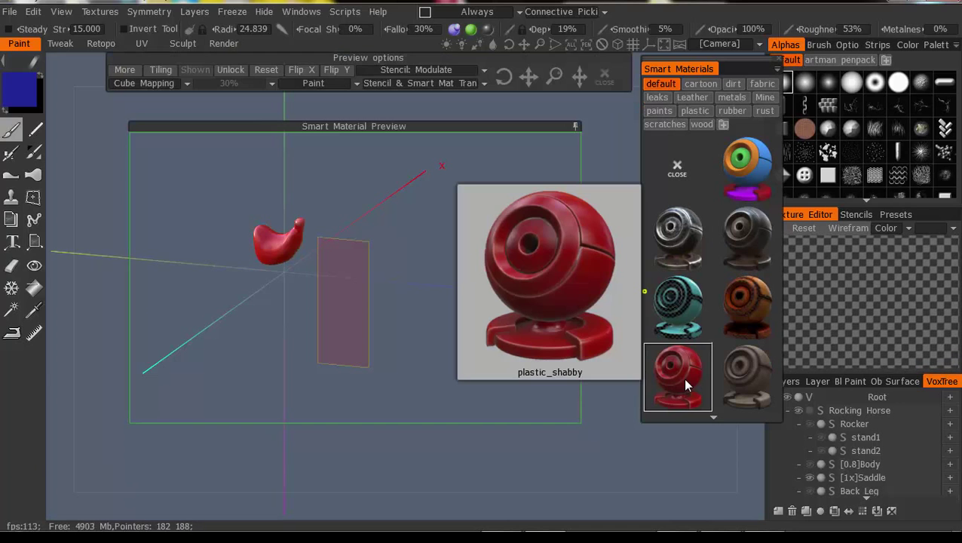
left_click(684, 384)
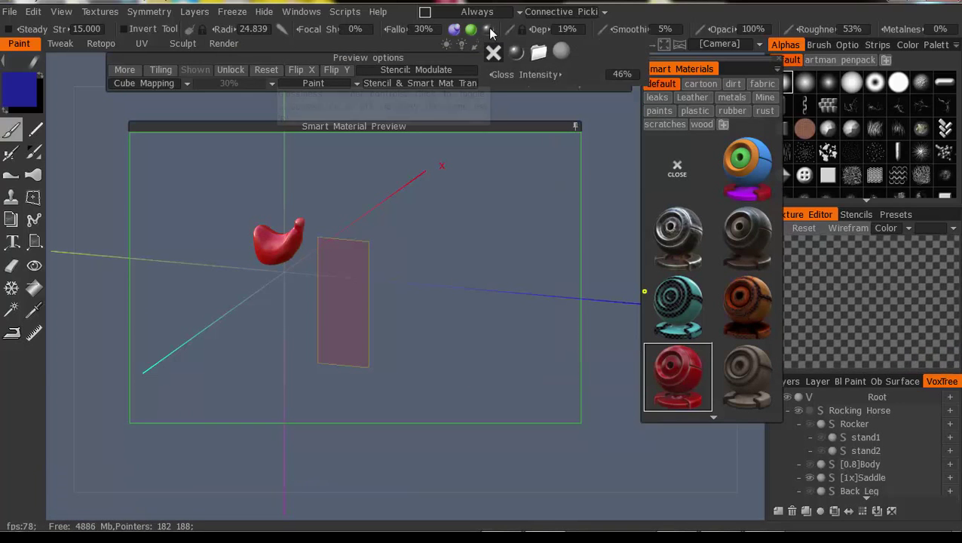
left_click_drag(520, 74, 359, 74)
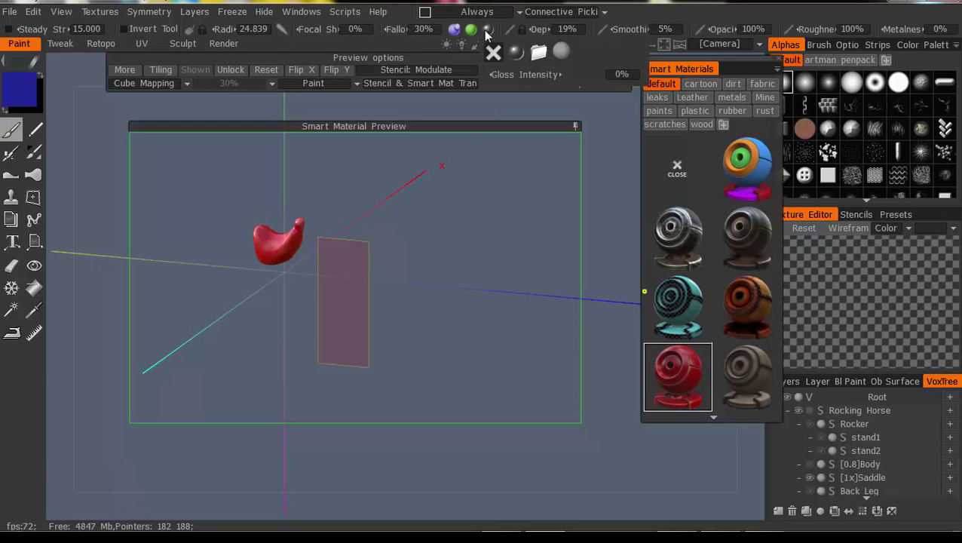
left_click(488, 31)
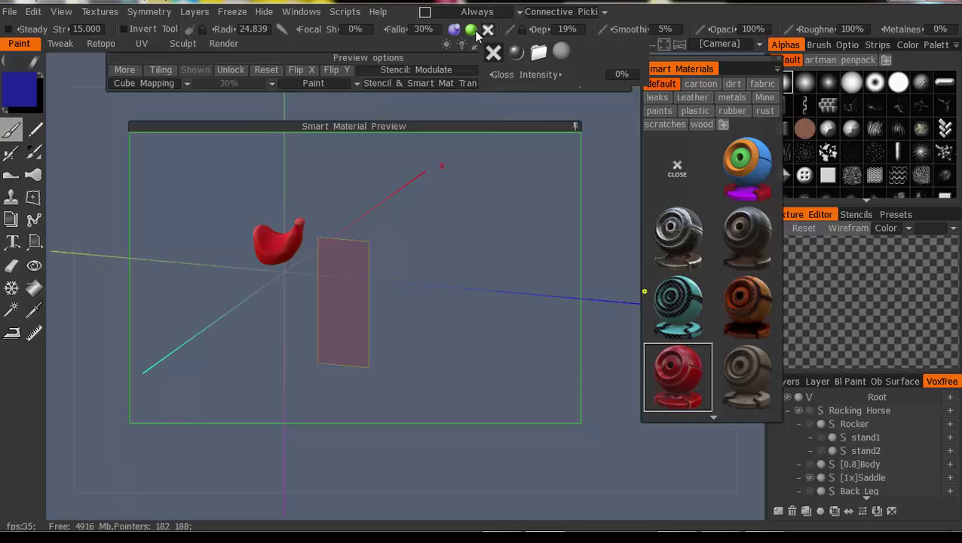
Set the depth smoothing to 58% and check the red plastic preview on the Saddle up close
mouse_move(453, 34)
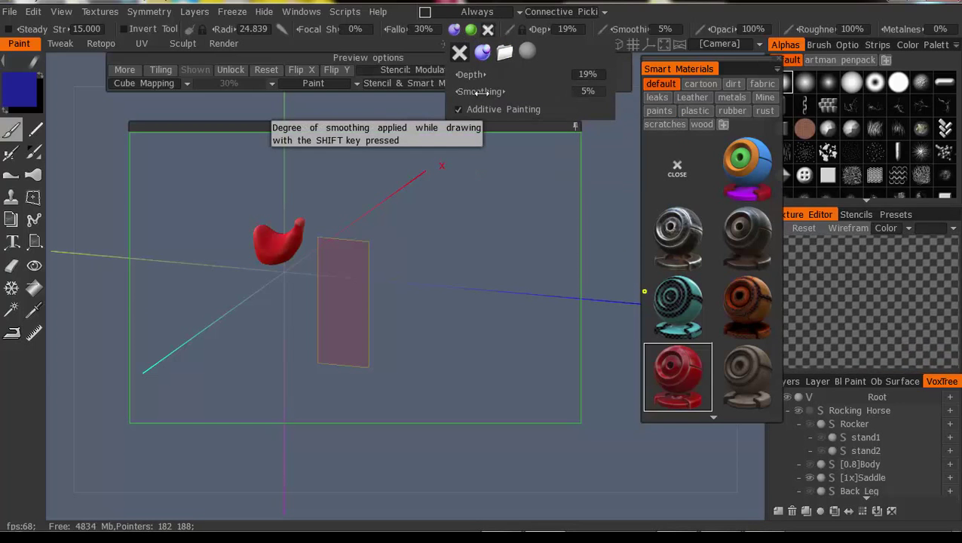
left_click_drag(477, 91, 782, 106)
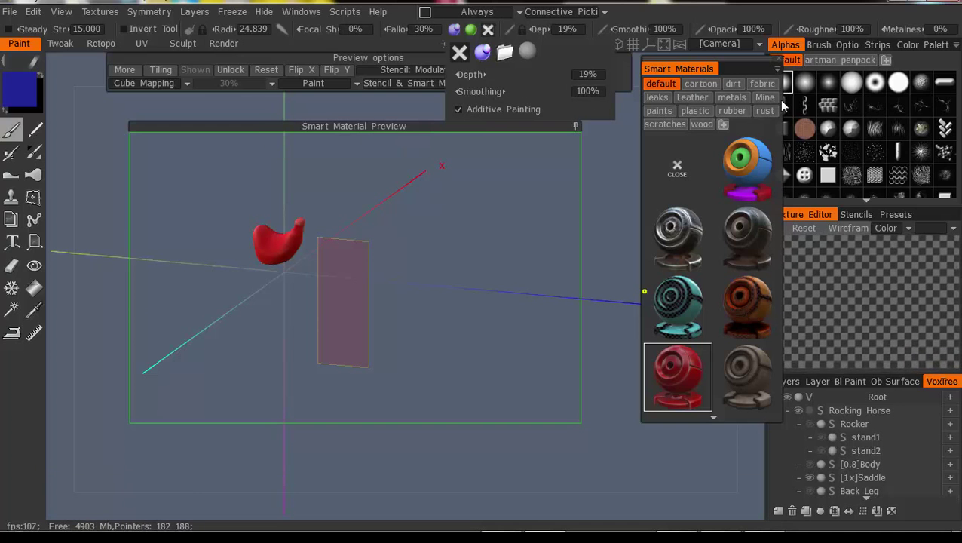
left_click_drag(496, 96, 445, 95)
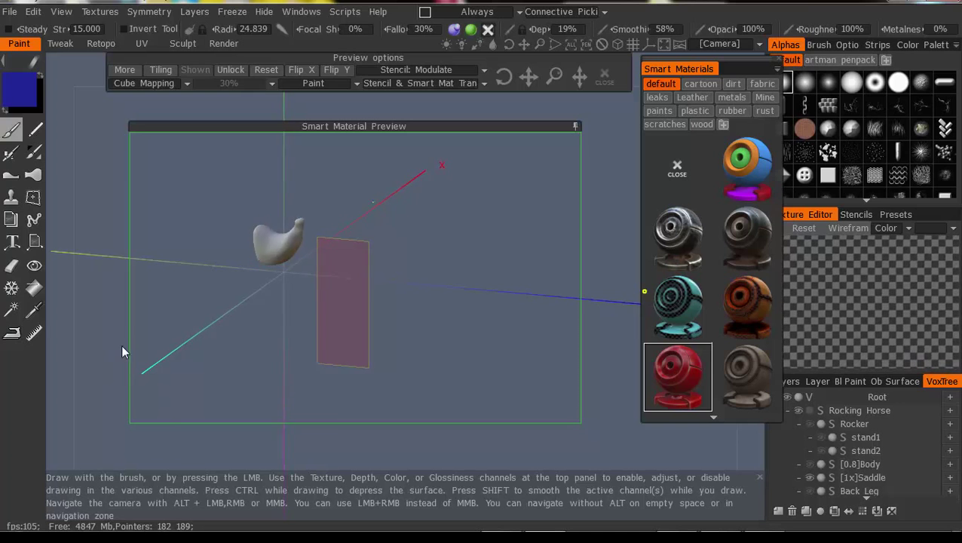
scroll(371, 318, "up", 5)
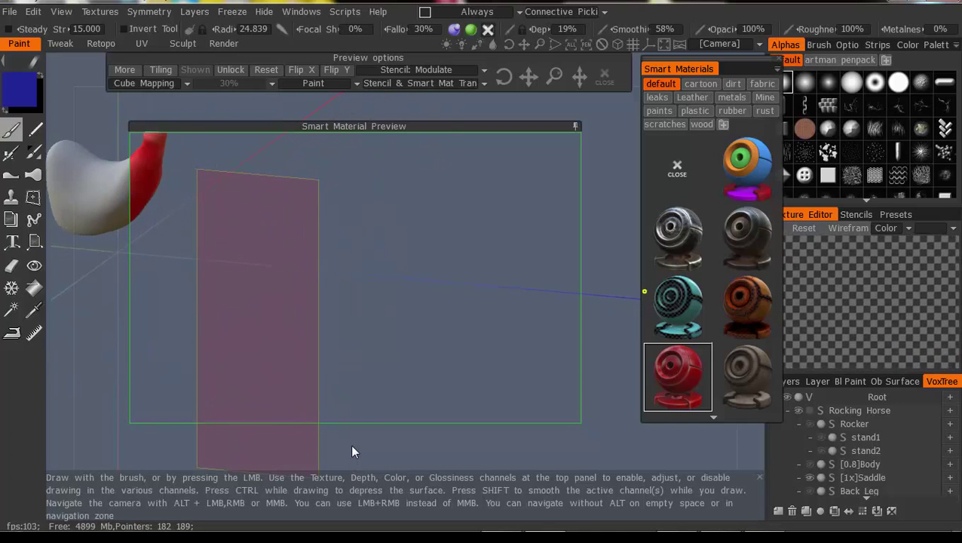
scroll(452, 459, "down", 5)
left_click_drag(571, 474, 596, 407)
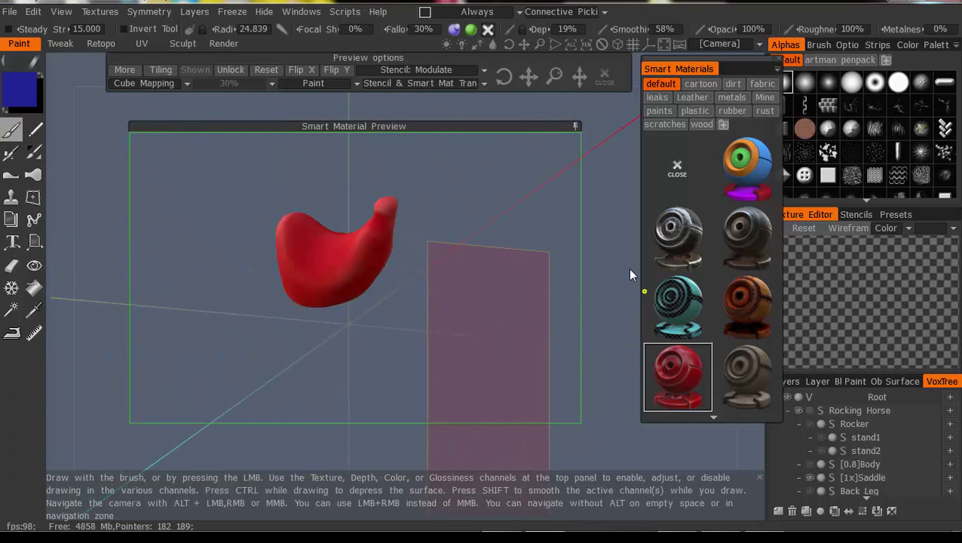
left_click_drag(593, 177, 596, 225)
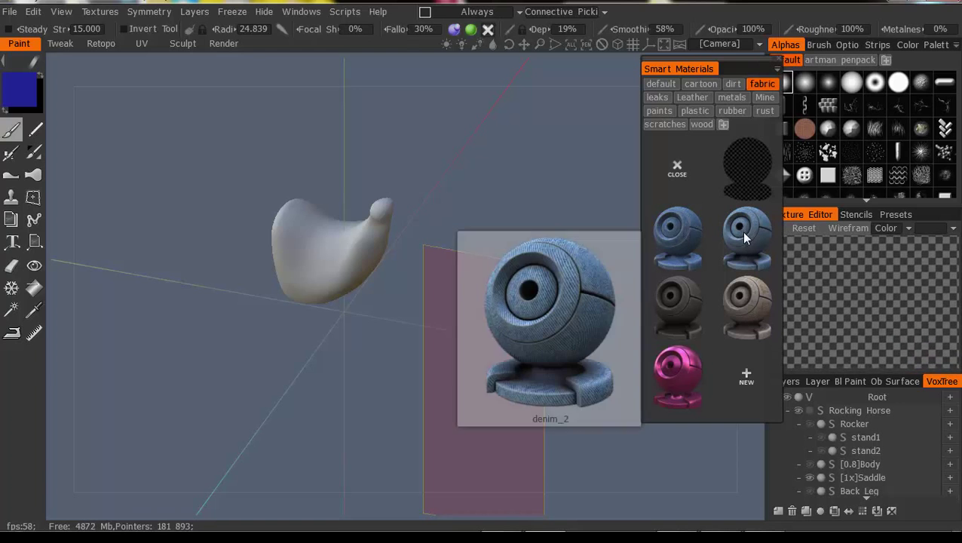
Choose the first brown leather smart material for the Saddle and calculate its ambient occlusion into a new layer with 128 lights
left_click(696, 98)
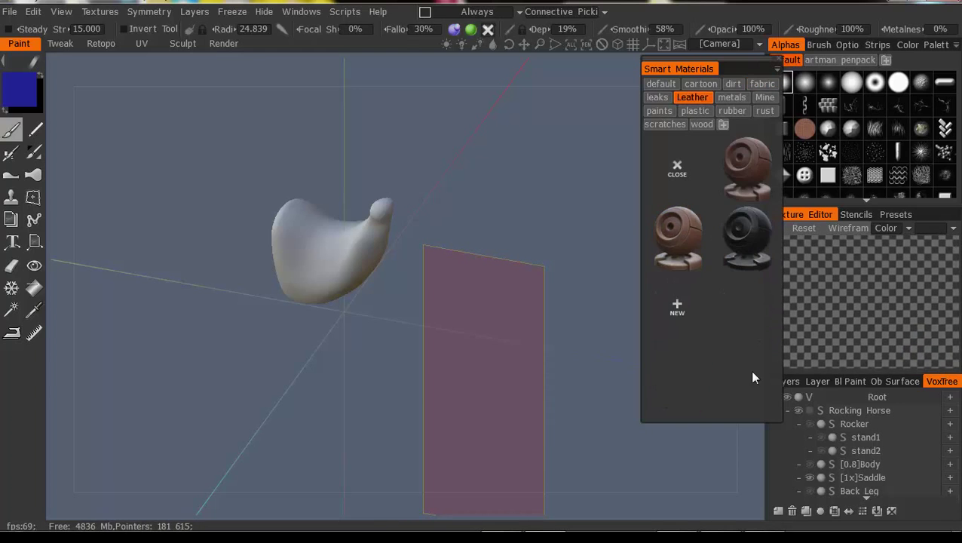
mouse_move(742, 240)
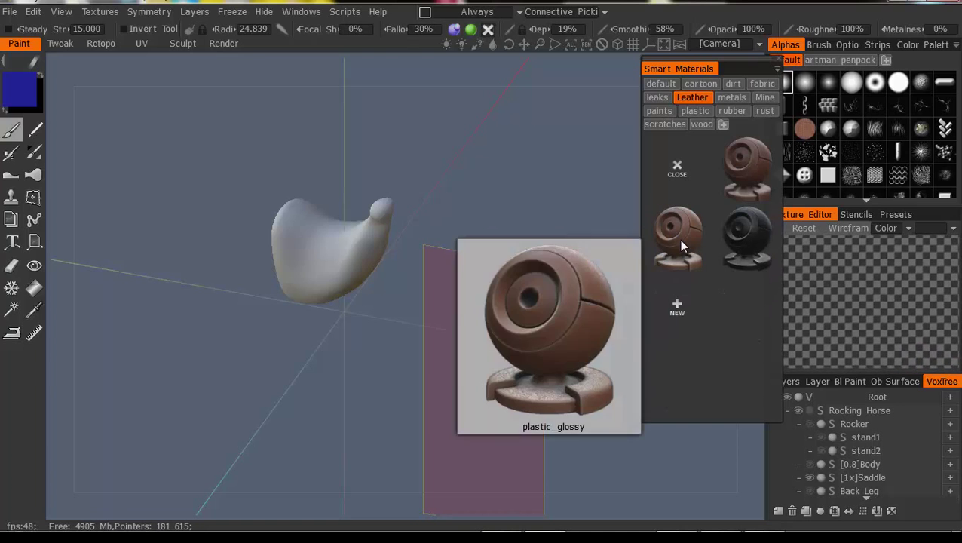
mouse_move(739, 179)
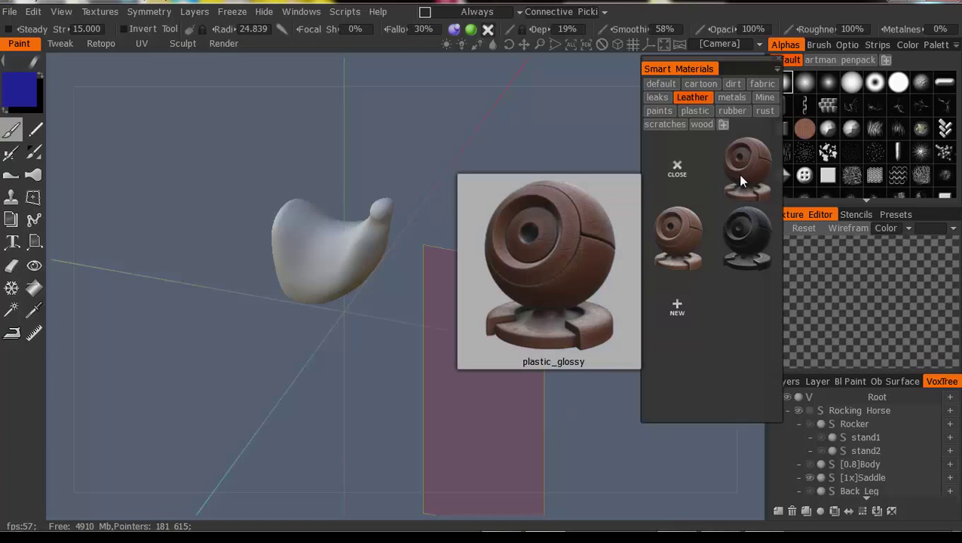
left_click(737, 177)
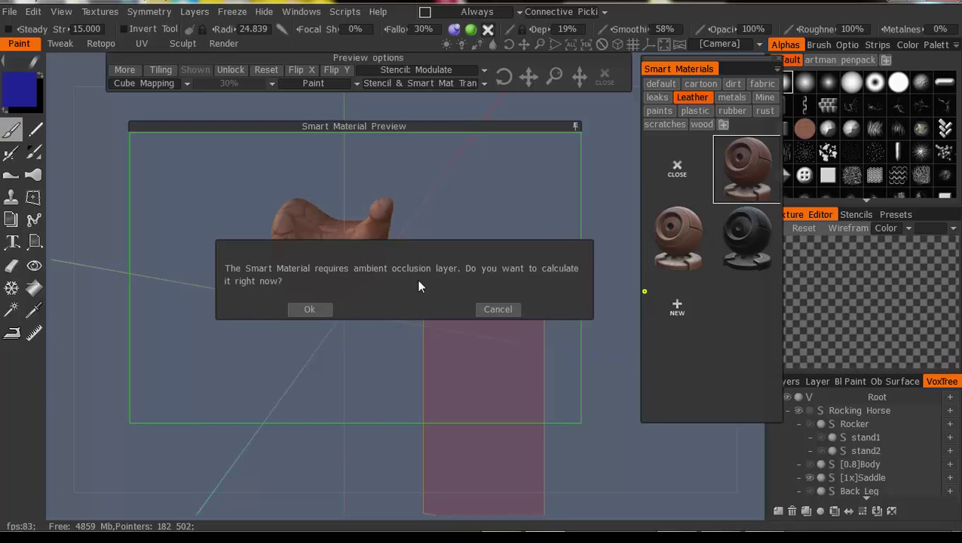
left_click(320, 311)
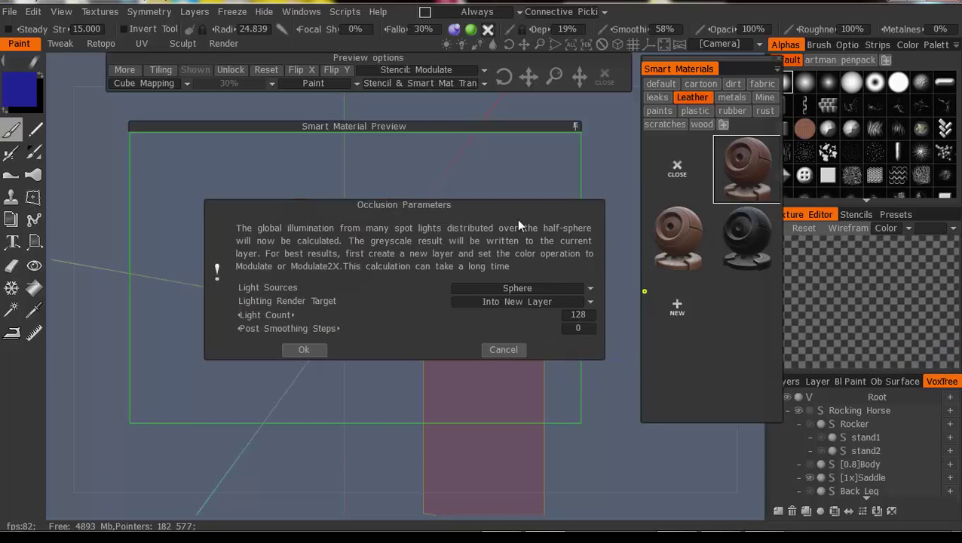
left_click(302, 350)
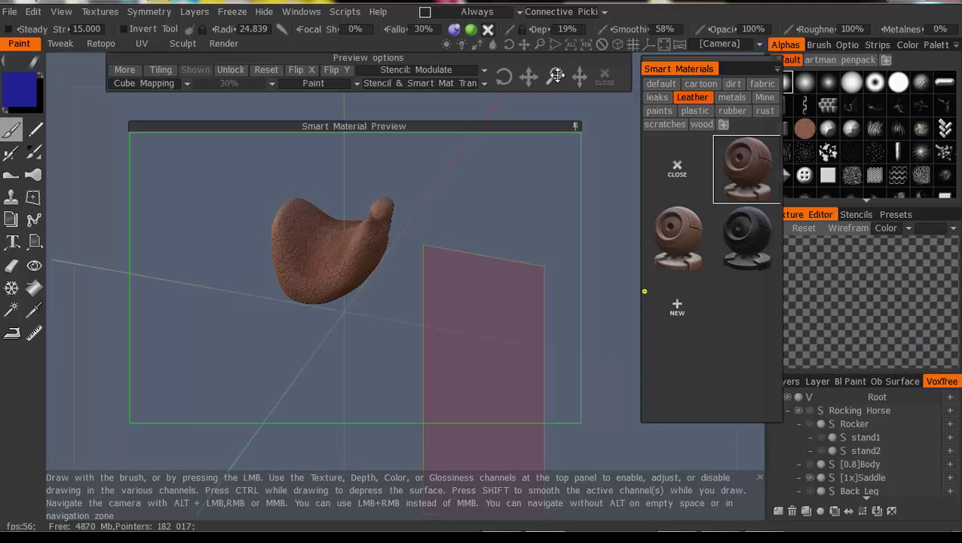
Reduce the leather's depth to 6% and adjust the gloss intensity to give 81% roughness
mouse_move(453, 30)
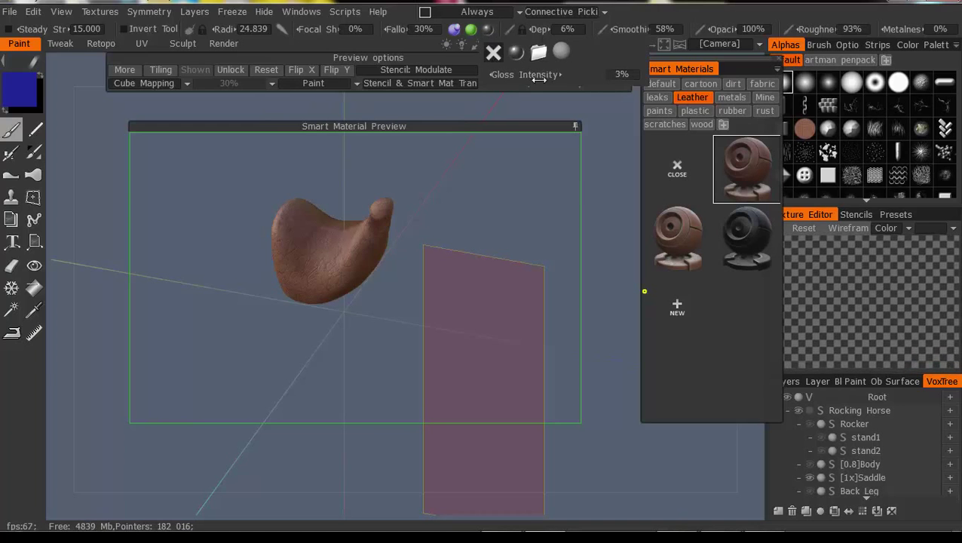
left_click(694, 98)
left_click_drag(549, 83, 569, 87)
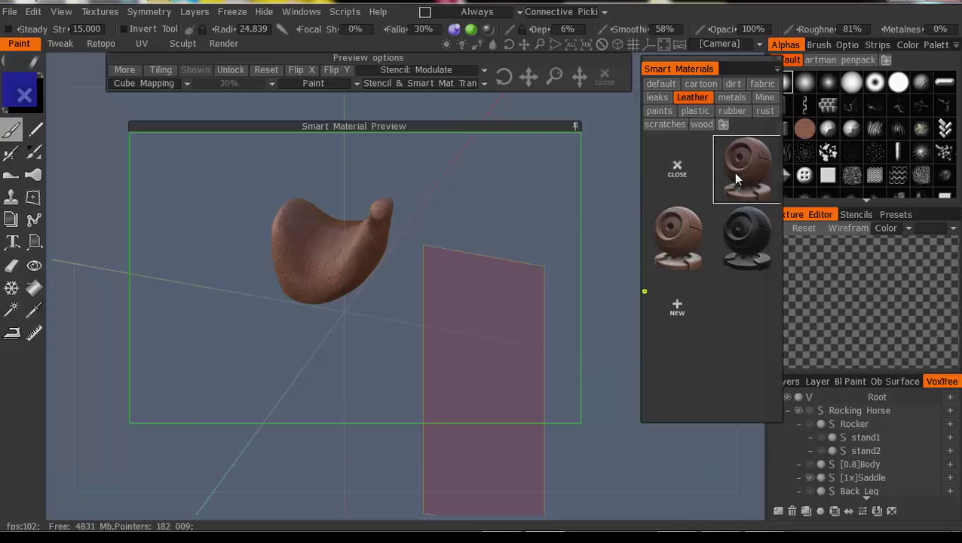
Duplicate the selected brown leather smart material within the Leather category
right_click(736, 175)
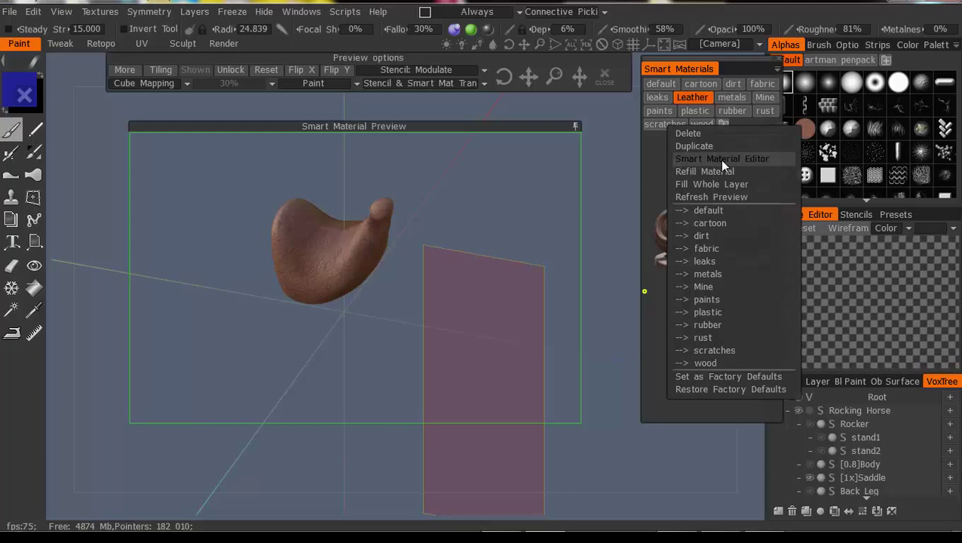
left_click(720, 159)
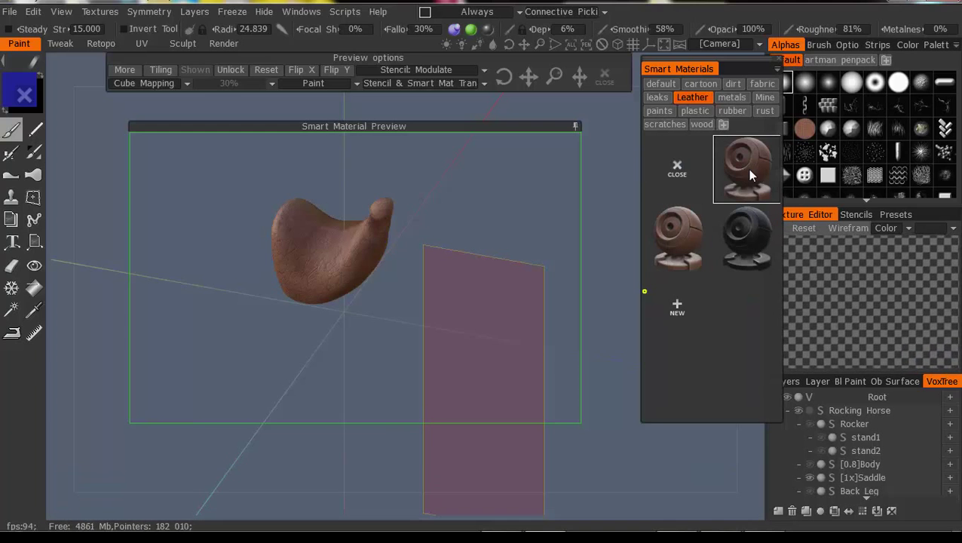
right_click(749, 171)
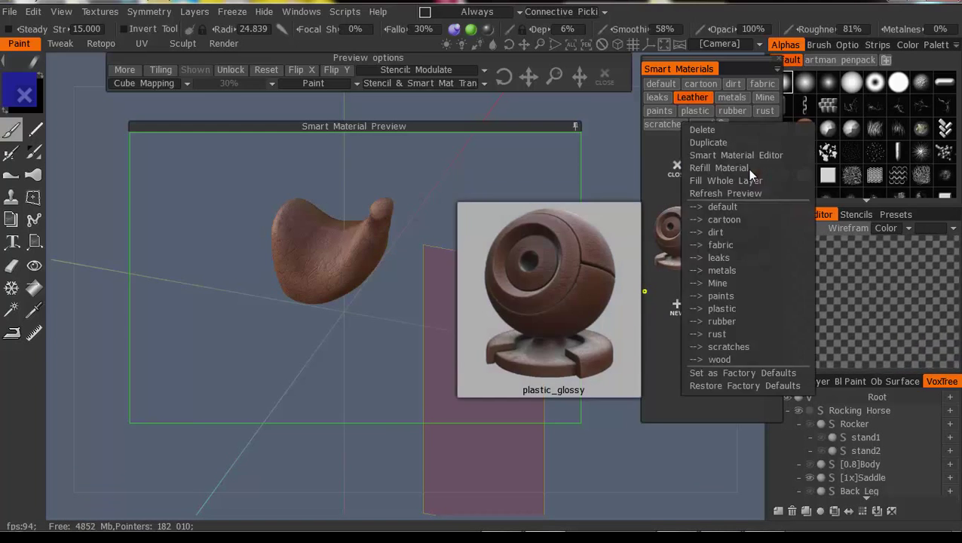
left_click(710, 142)
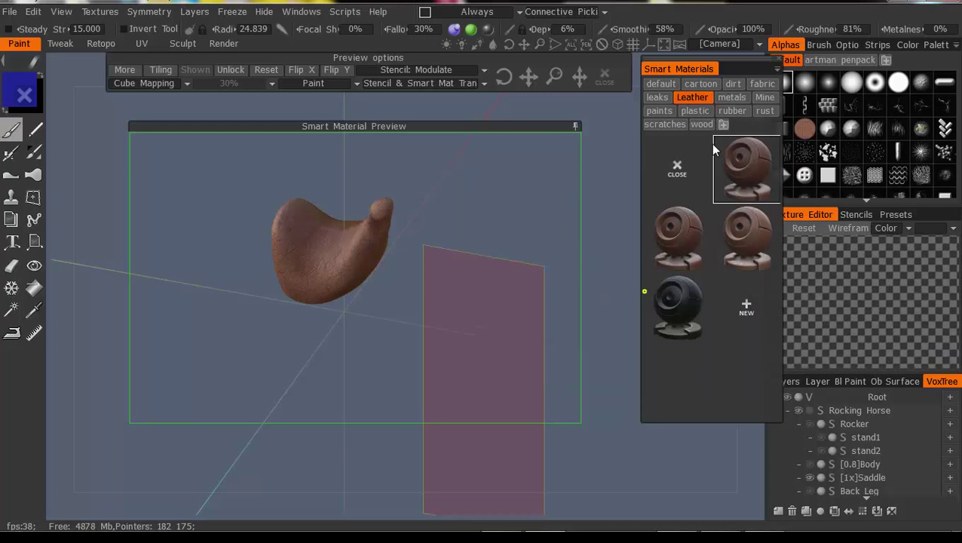
Duplicate the second brown plastic_glossy leather and open the plastic_glossy copy in the Smart Material Editor, keeping its name
mouse_move(687, 229)
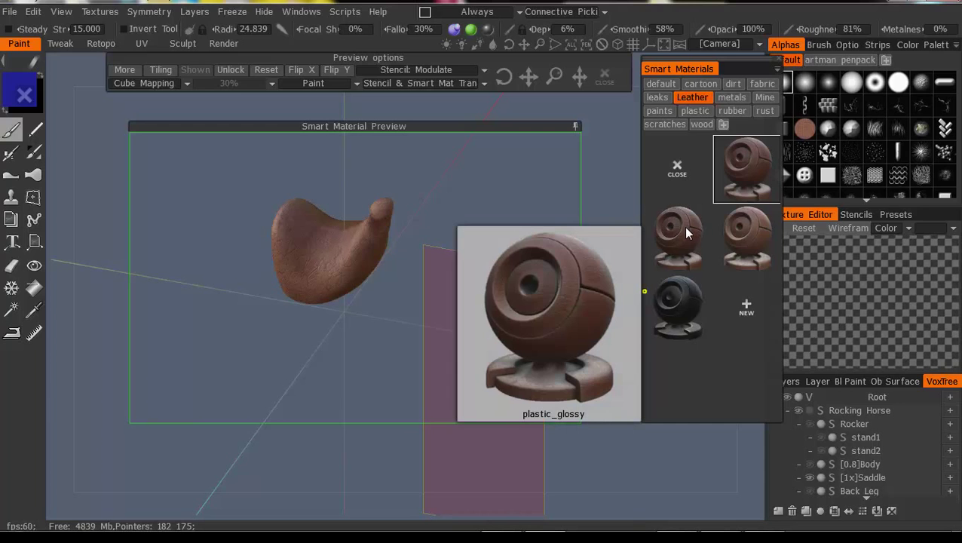
right_click(683, 226)
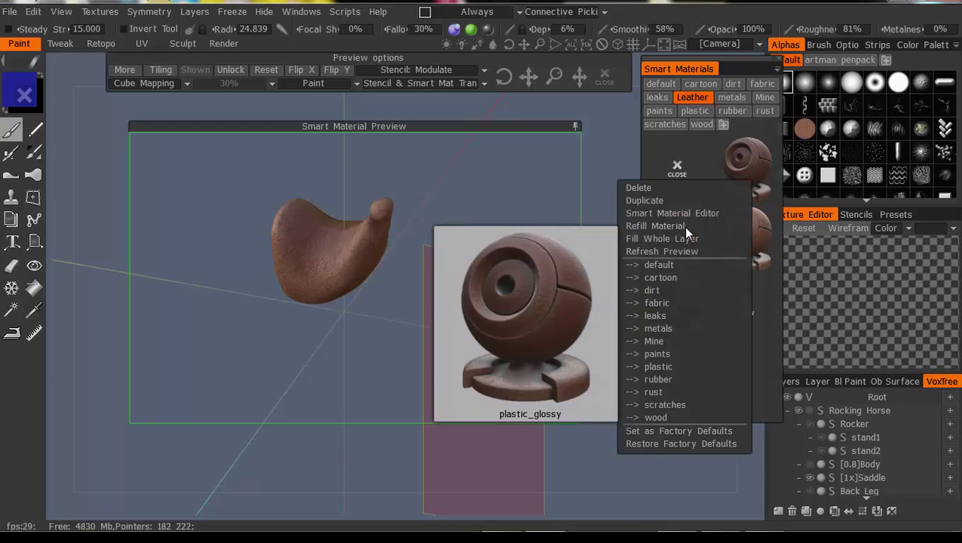
left_click(648, 212)
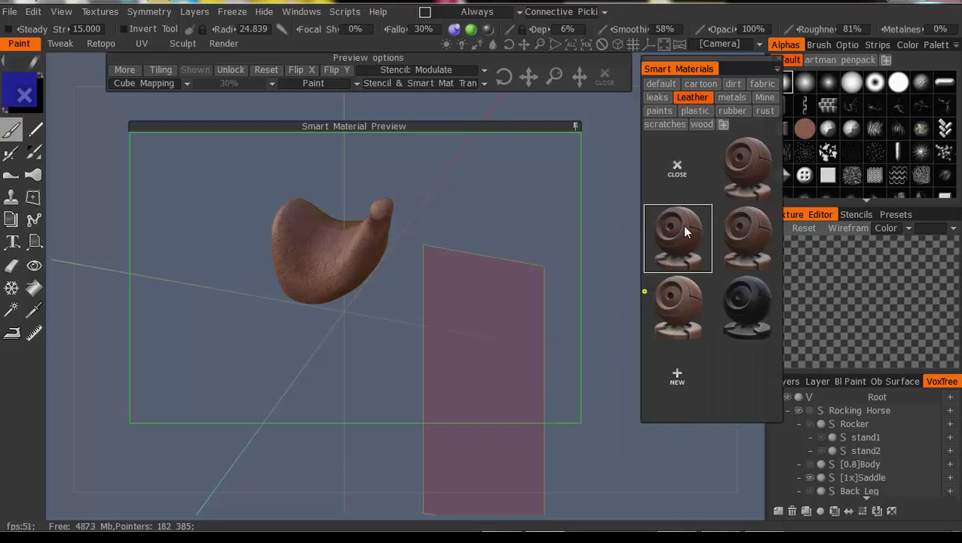
mouse_move(746, 240)
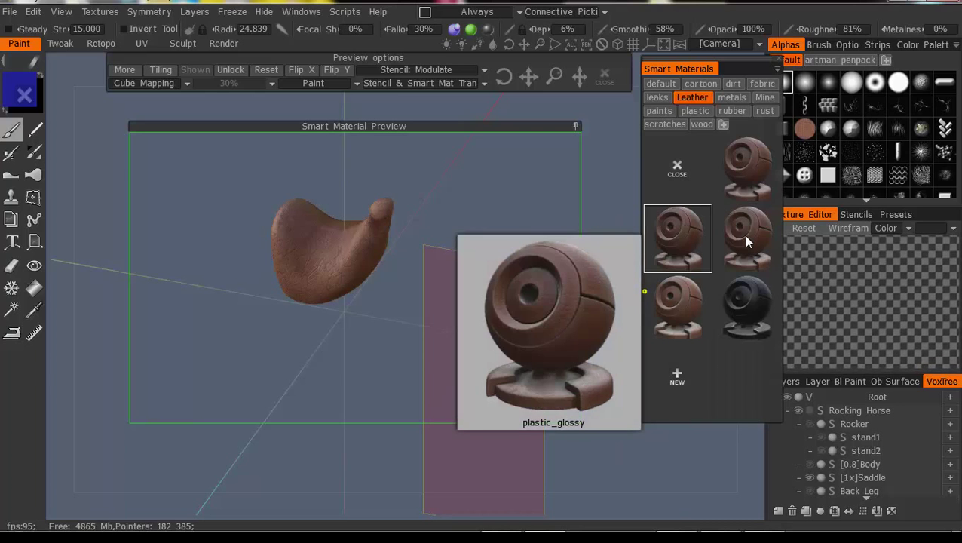
right_click(680, 236)
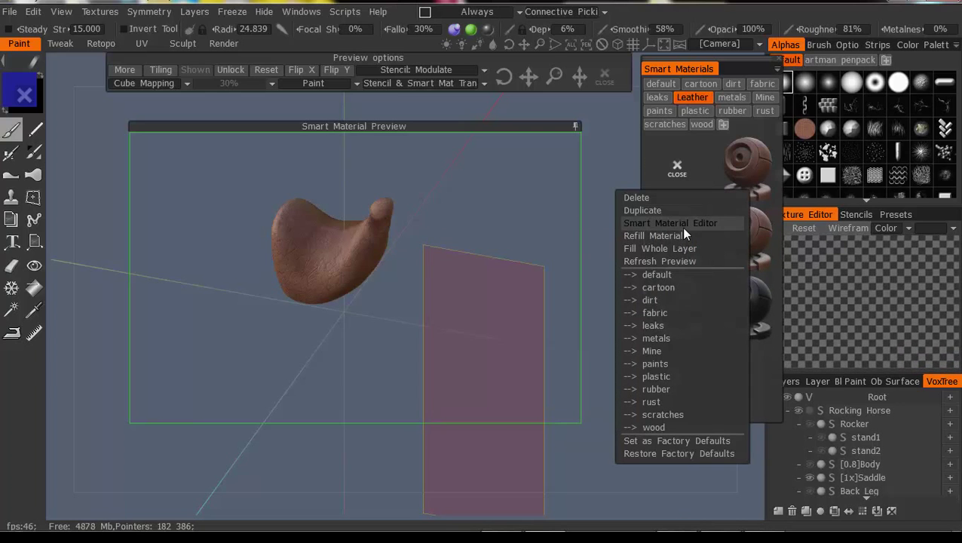
left_click(680, 225)
left_click(698, 107)
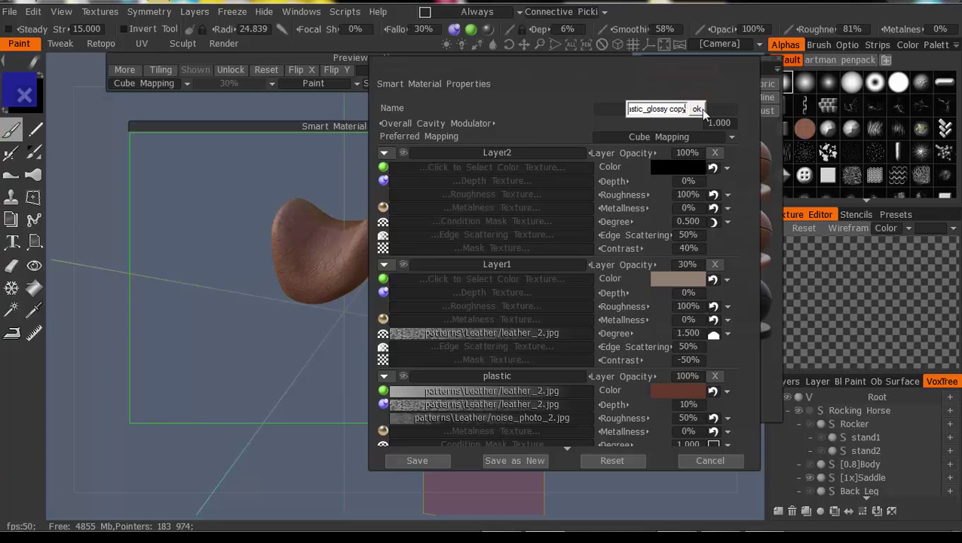
left_click(697, 110)
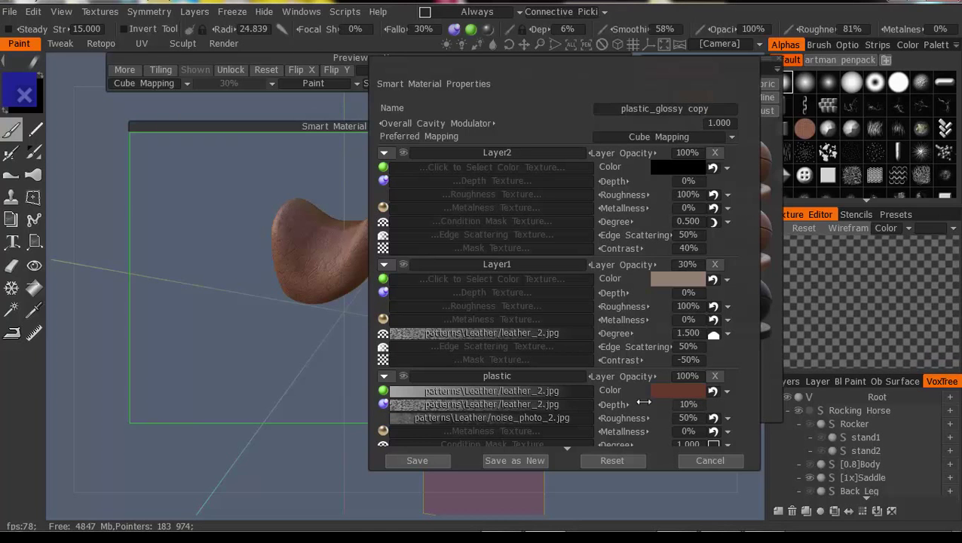
Change the plastic layer's color to dark red with 97% saturation and 39% lightness
left_click(682, 390)
left_click_drag(308, 155, 280, 143)
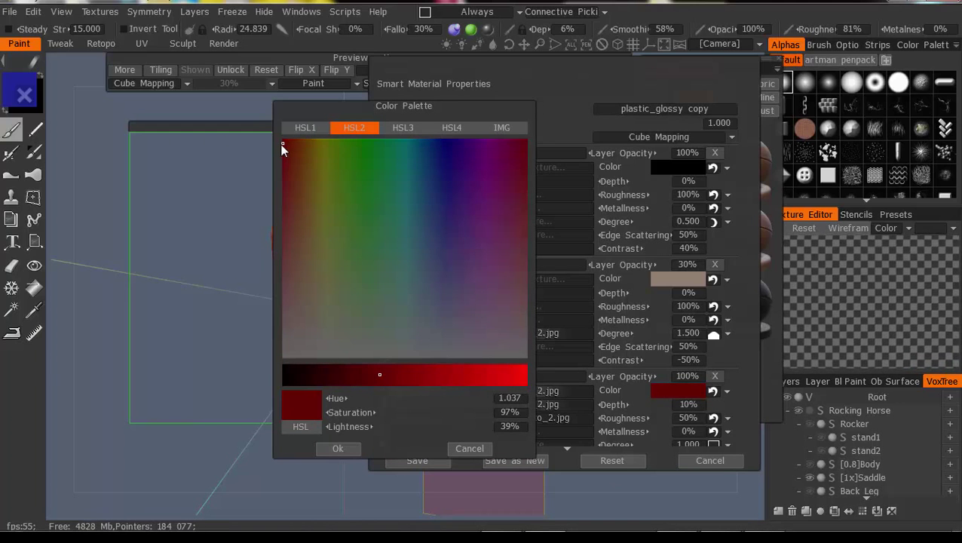
left_click(344, 447)
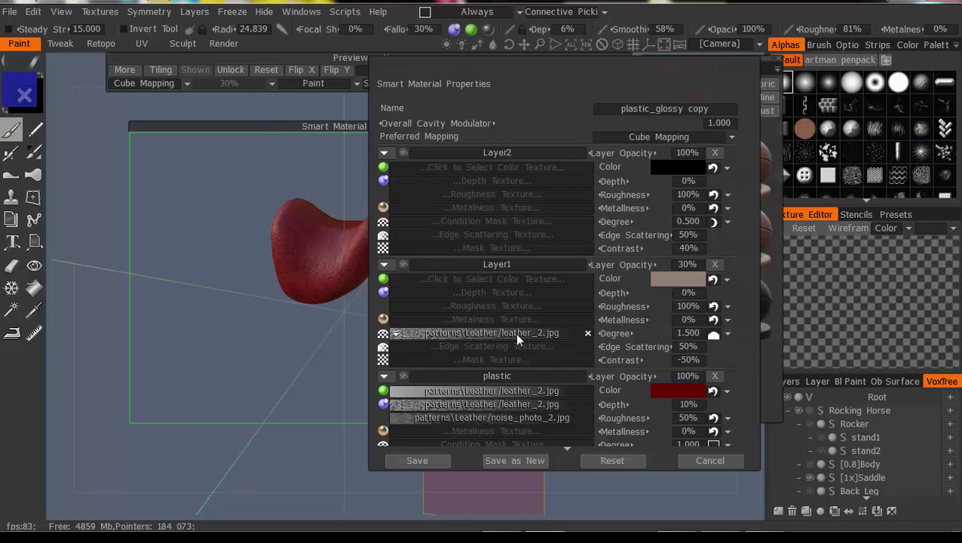
Set Layer1's opacity to 8% and the plastic layer's depth to 6%, and save the smart material
mouse_move(476, 332)
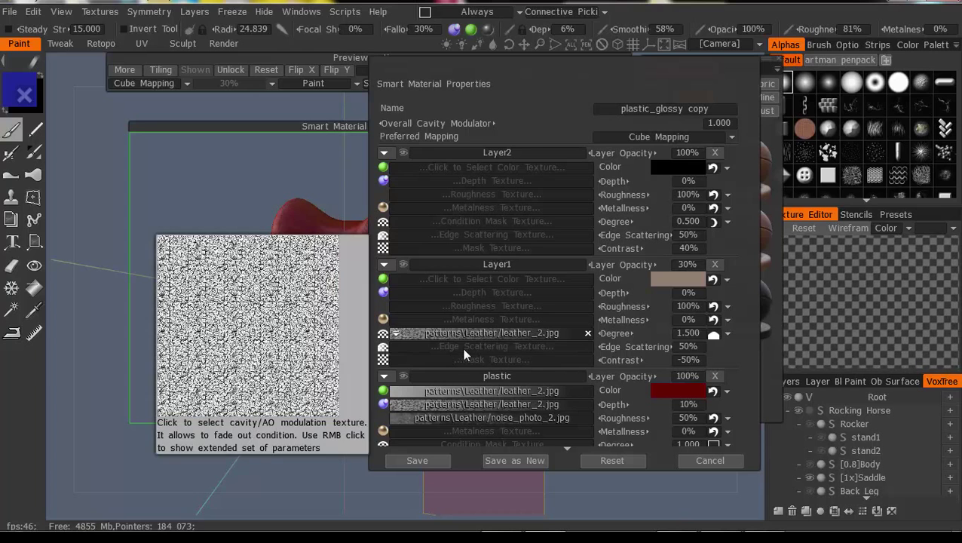
mouse_move(466, 391)
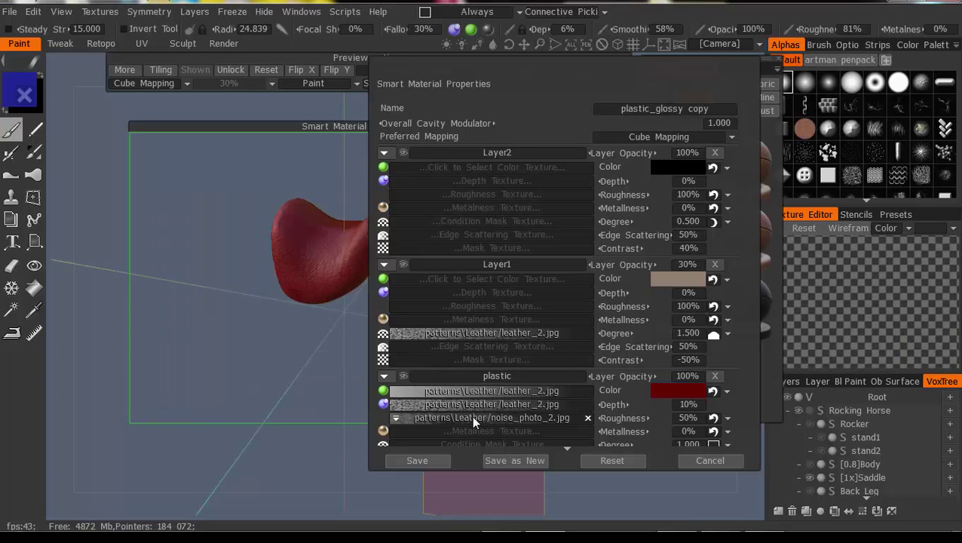
mouse_move(475, 419)
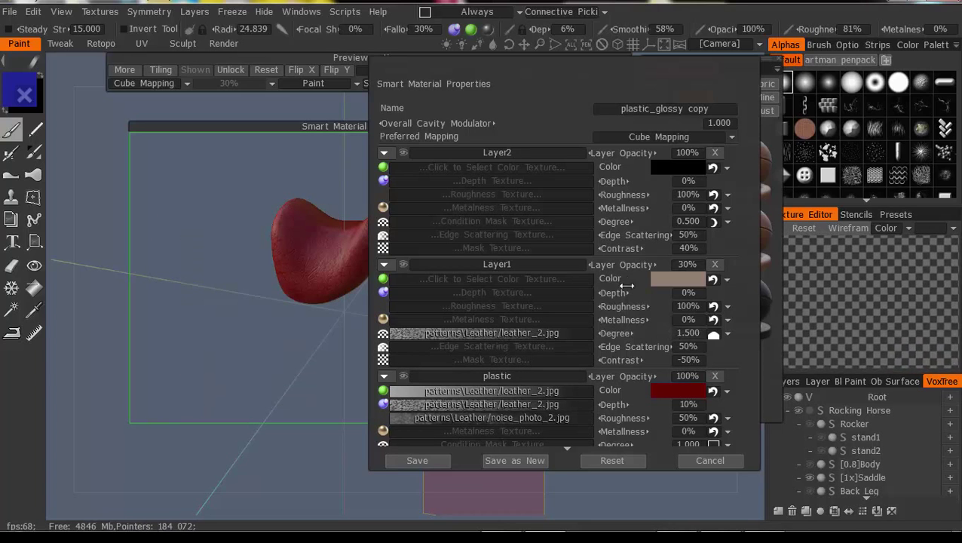
left_click_drag(639, 264, 594, 267)
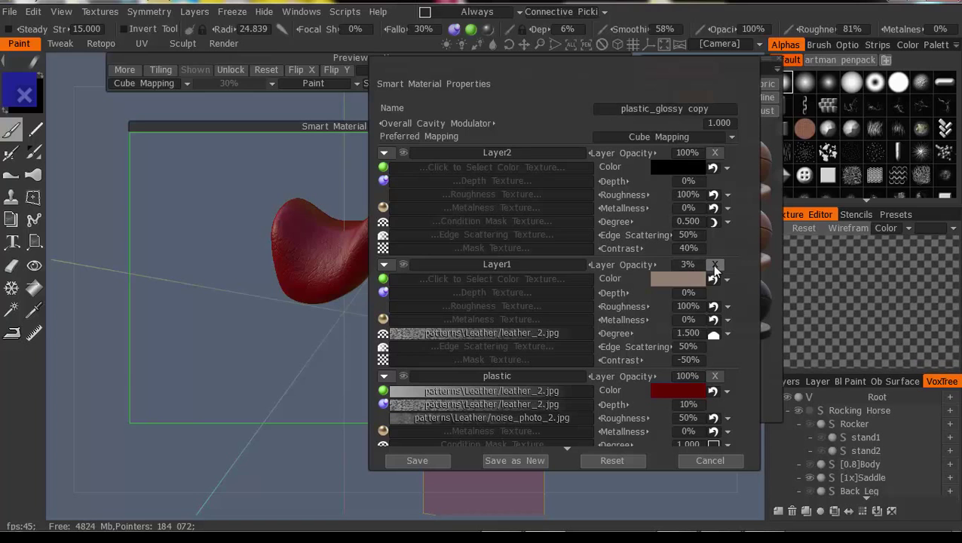
left_click_drag(636, 265, 679, 266)
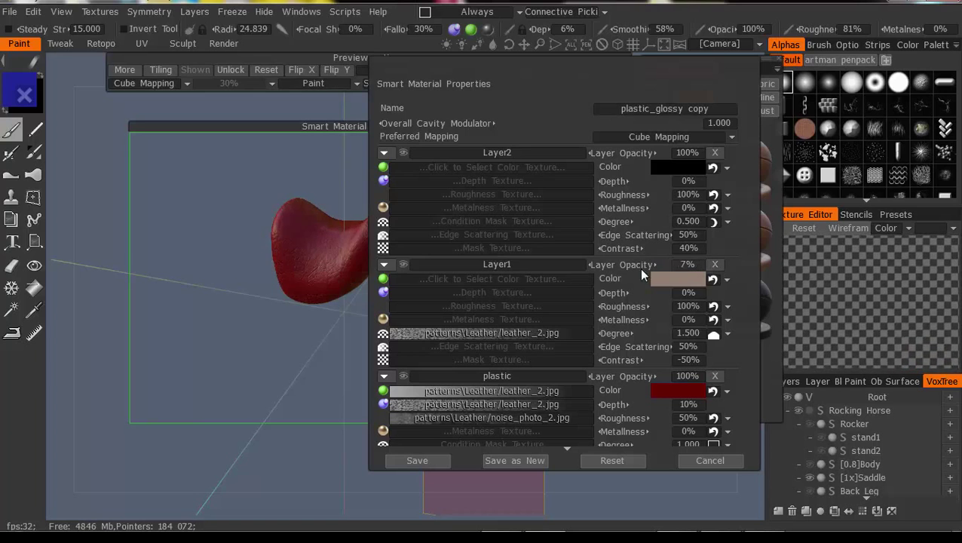
mouse_move(637, 269)
left_mouse_down()
mouse_move(714, 269)
mouse_move(639, 270)
left_mouse_up()
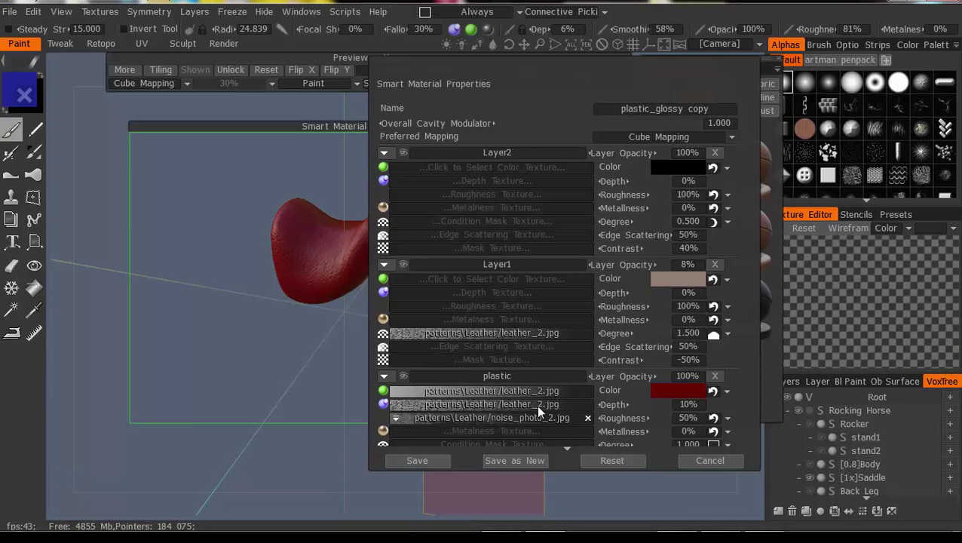
left_click_drag(617, 405, 606, 405)
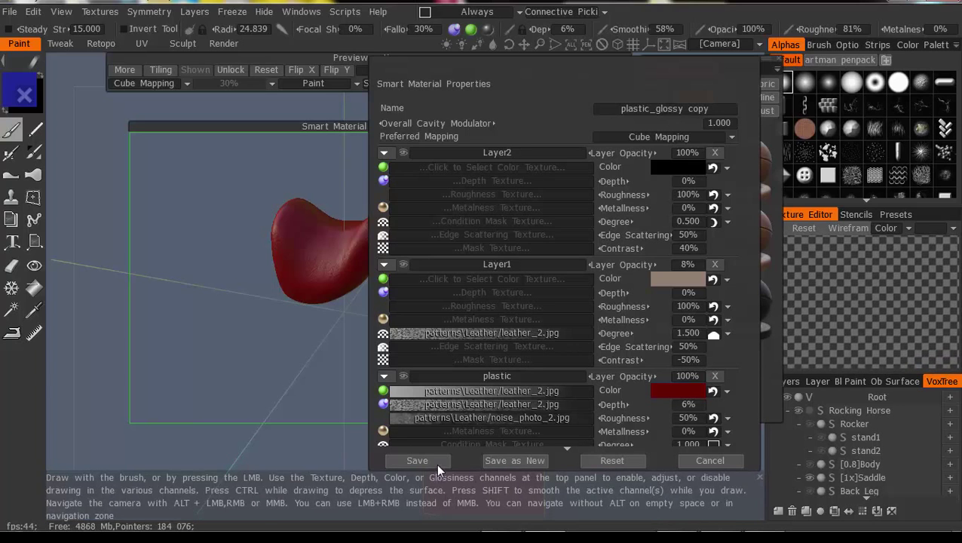
left_click(436, 459)
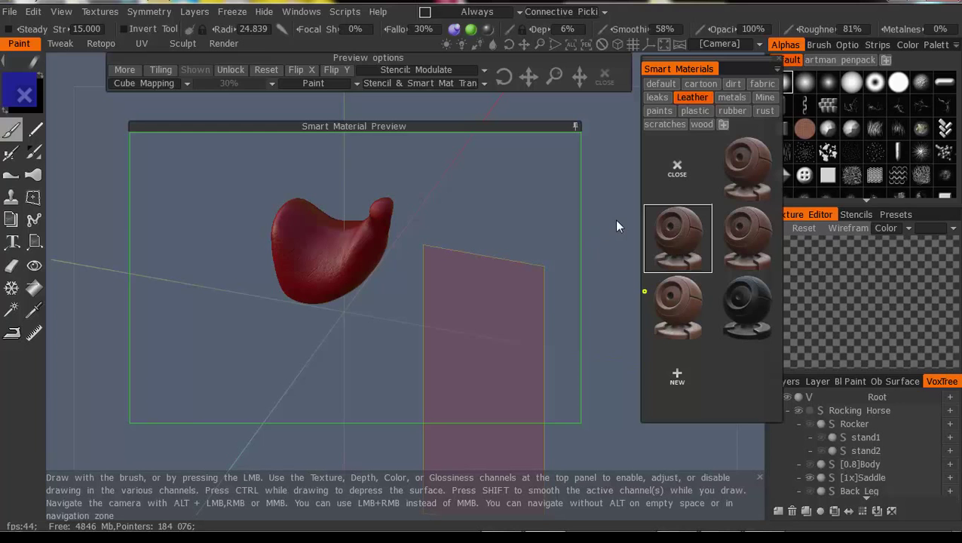
Compare the brown leather with the red plastic_glossy copy on the Saddle and fill the whole layer with the red one
left_click_drag(612, 198, 601, 244)
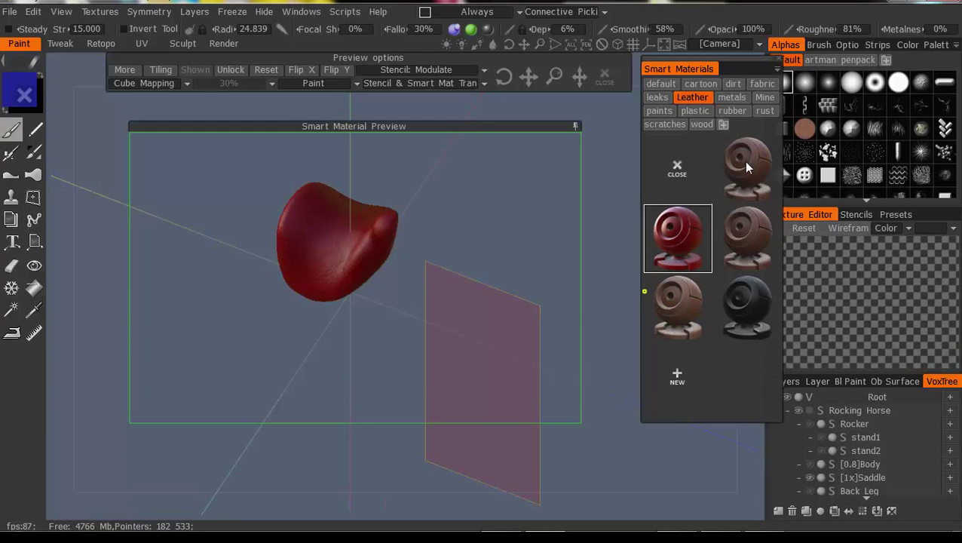
left_click(743, 160)
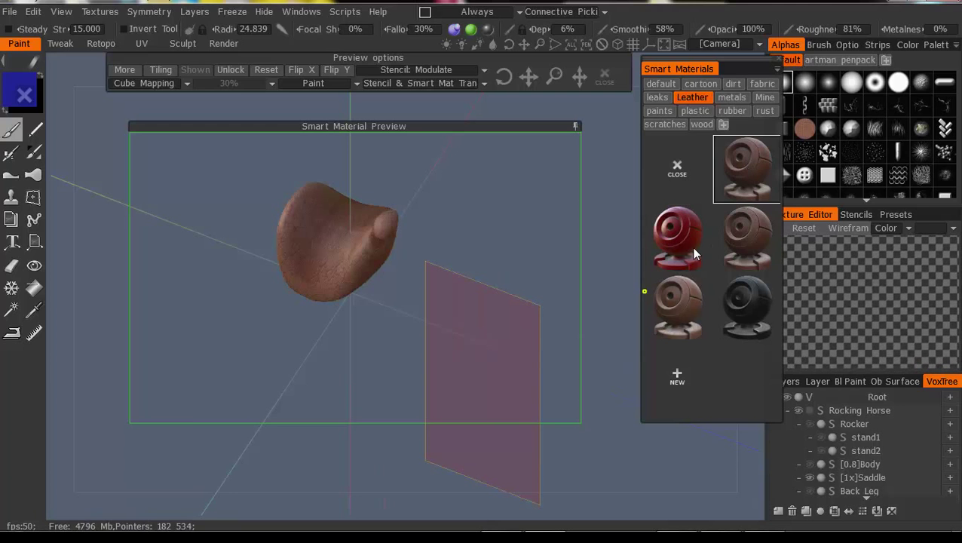
left_click(678, 228)
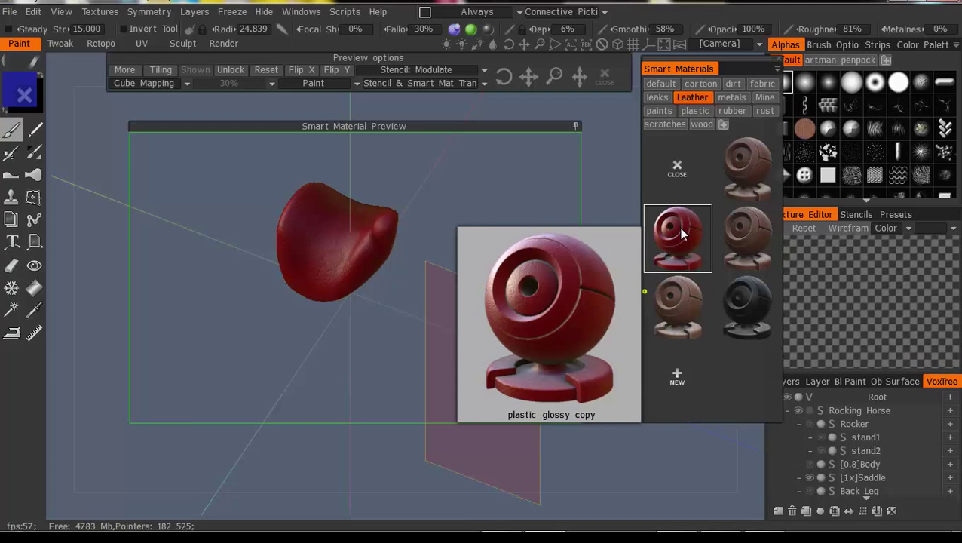
right_click(679, 228)
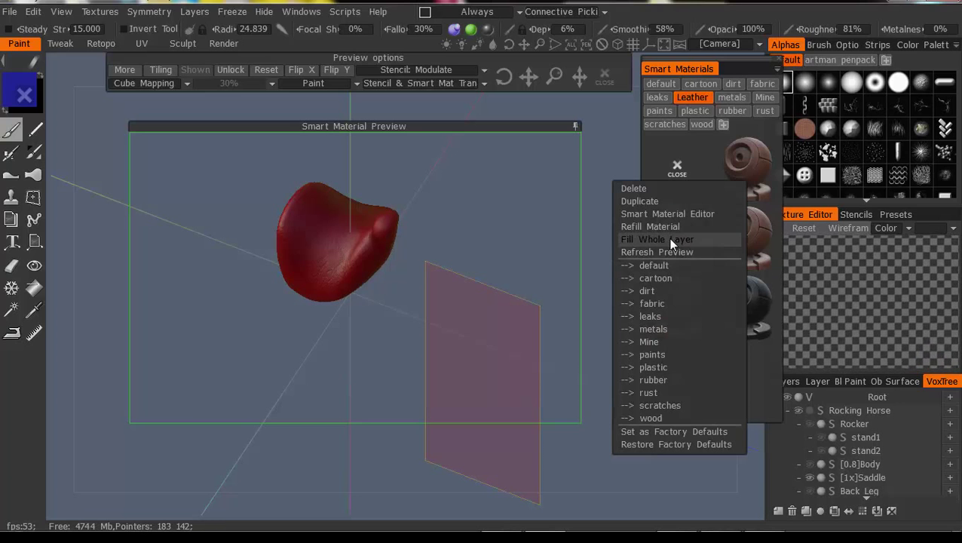
Find the Tail among the Rocking Horse volumes, make it visible and hide the Saddle
left_click(867, 438)
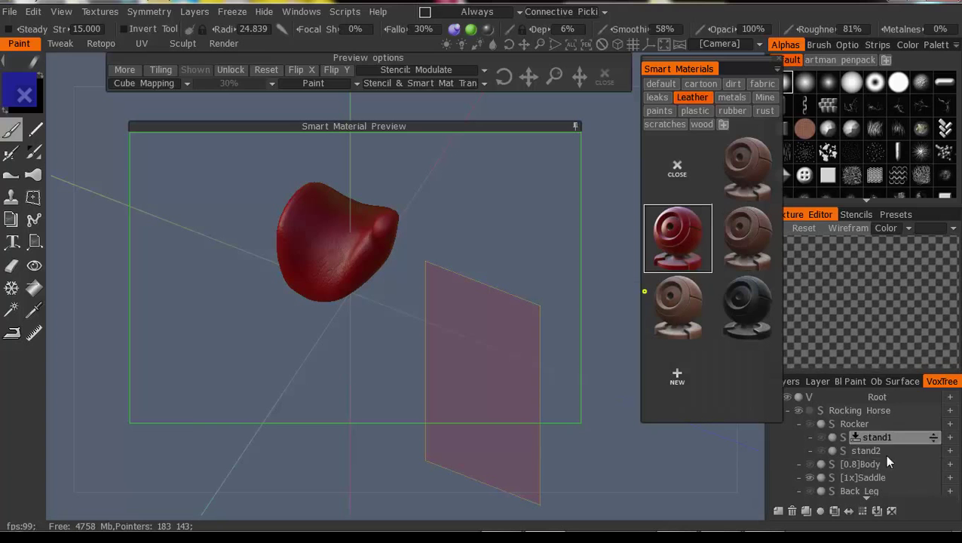
left_click(859, 410)
left_click(867, 464)
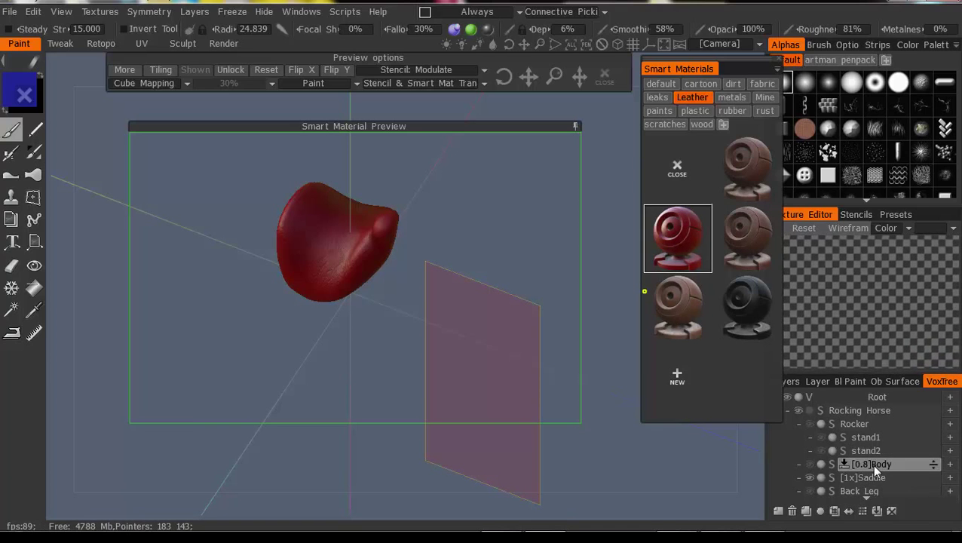
left_click(867, 450)
left_click(854, 423)
scroll(844, 453, "down", 2)
left_click(859, 459)
scroll(836, 445, "down", 2)
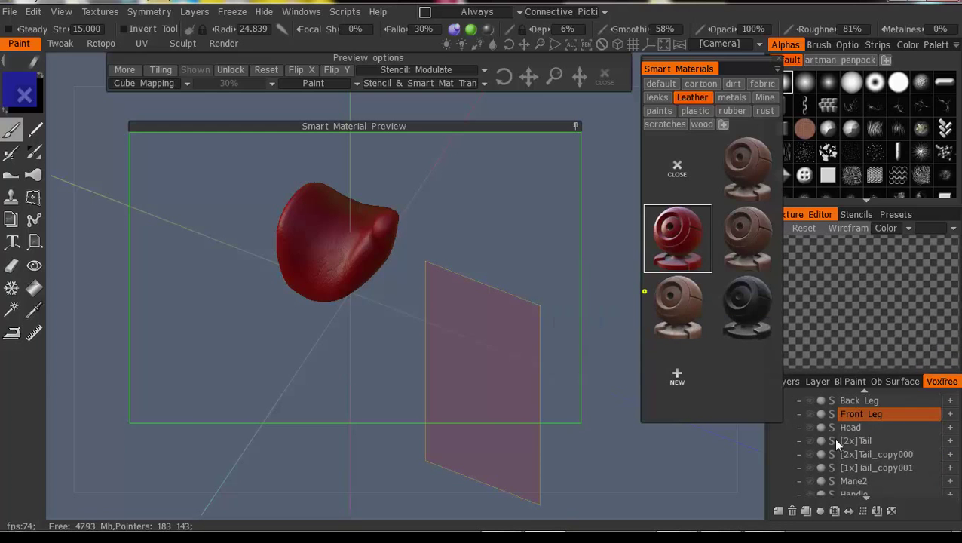
mouse_move(871, 442)
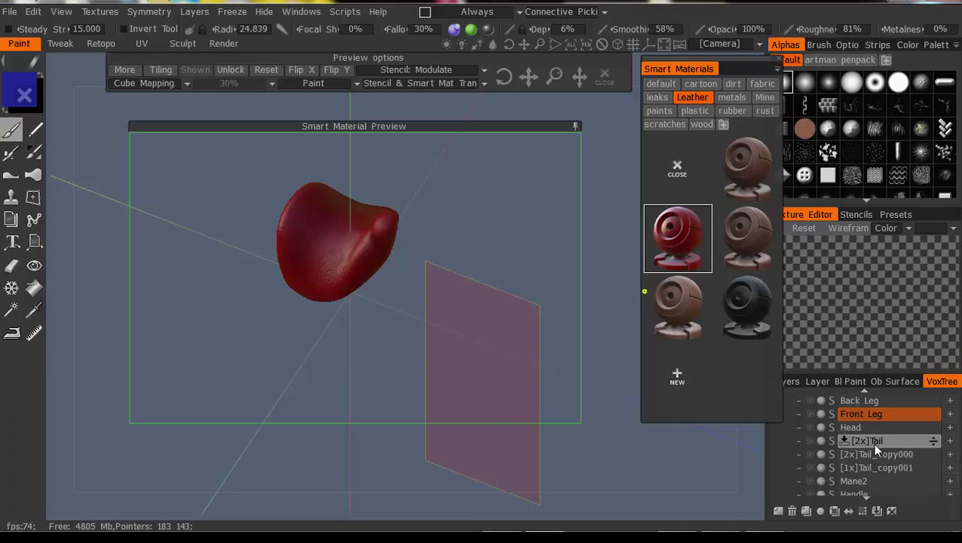
left_click(809, 441)
scroll(823, 444, "up", 3)
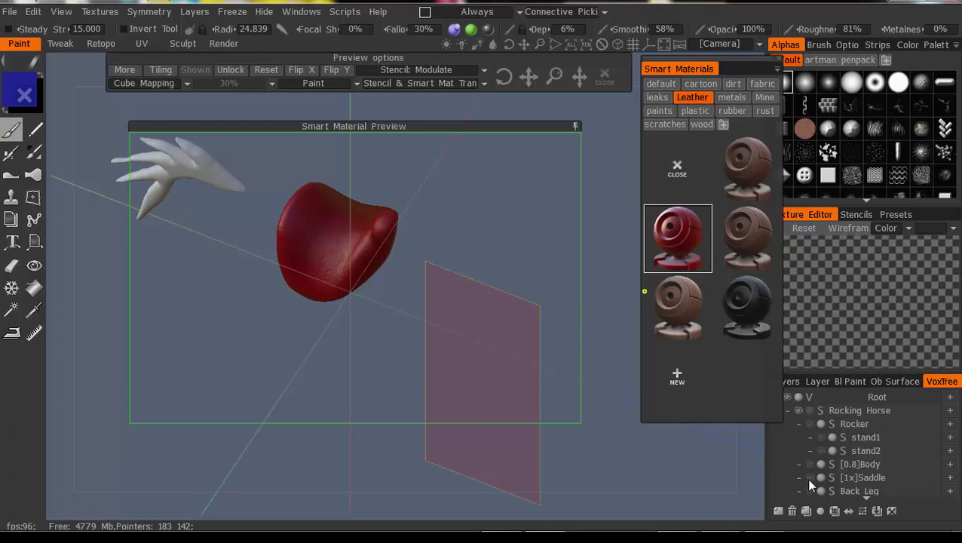
scroll(814, 470, "down", 3)
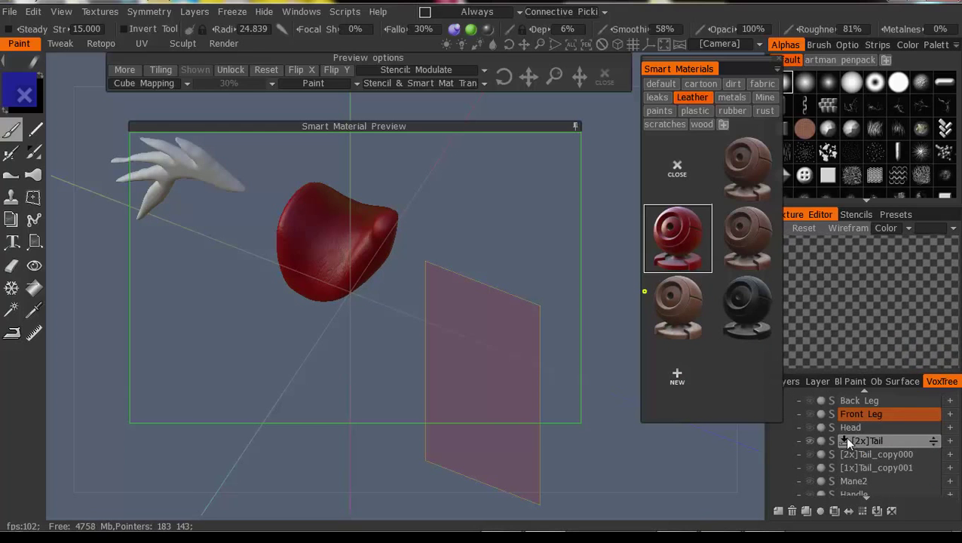
Make the Tail_copy000, Tail_copy001 and Mane2 volumes visible
left_click(809, 454)
left_click(808, 467)
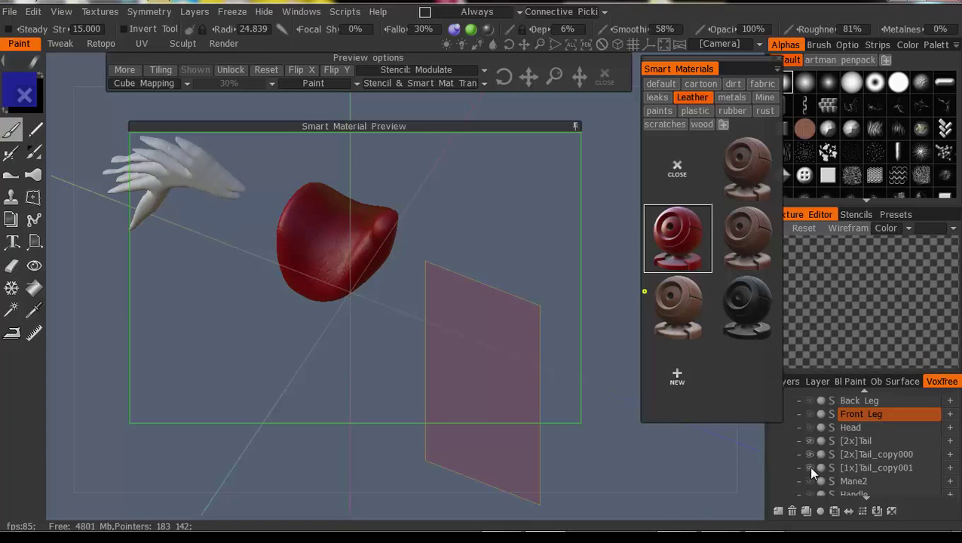
scroll(838, 455, "down", 1)
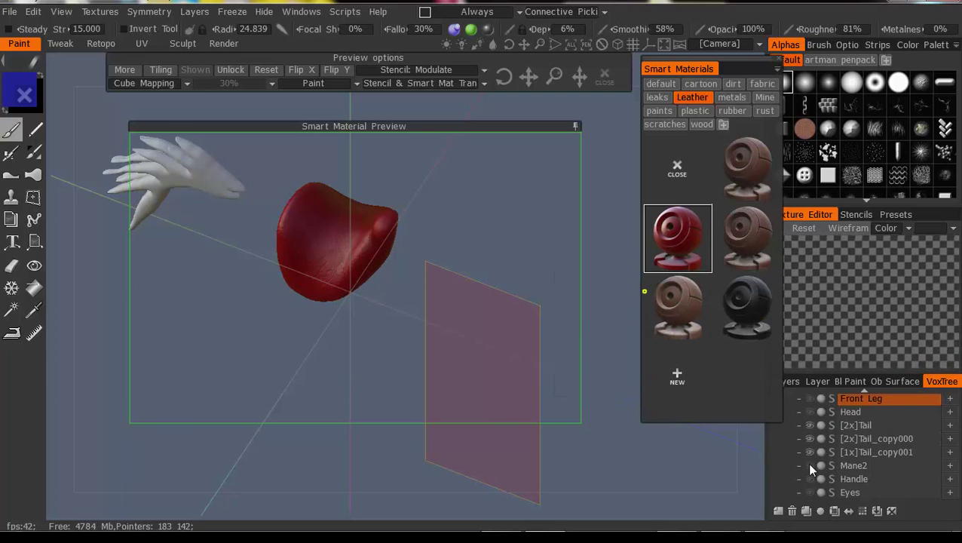
left_click(809, 465)
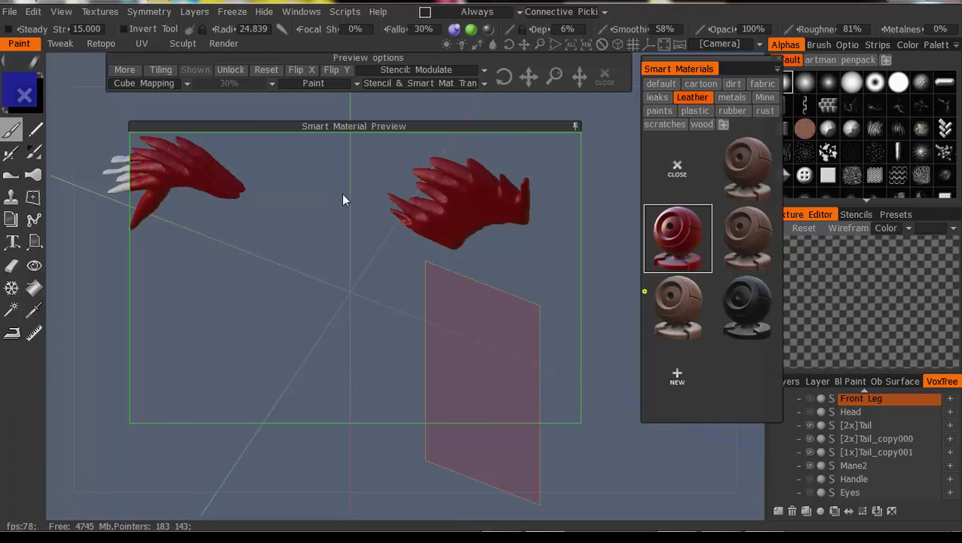
Choose the glossy red smart material from the default category for the tail and mane and raise the color opacity to about 131%
left_click_drag(565, 429, 428, 405)
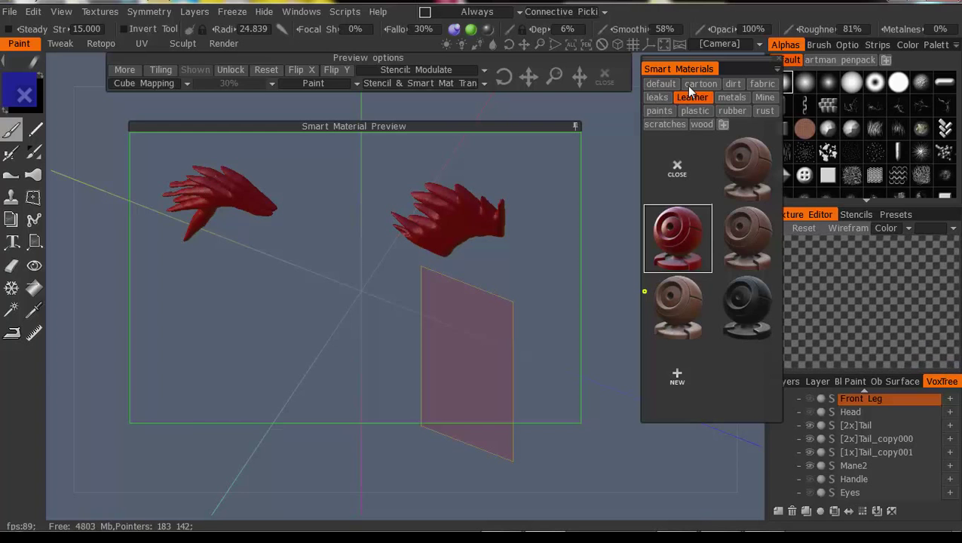
left_click(660, 85)
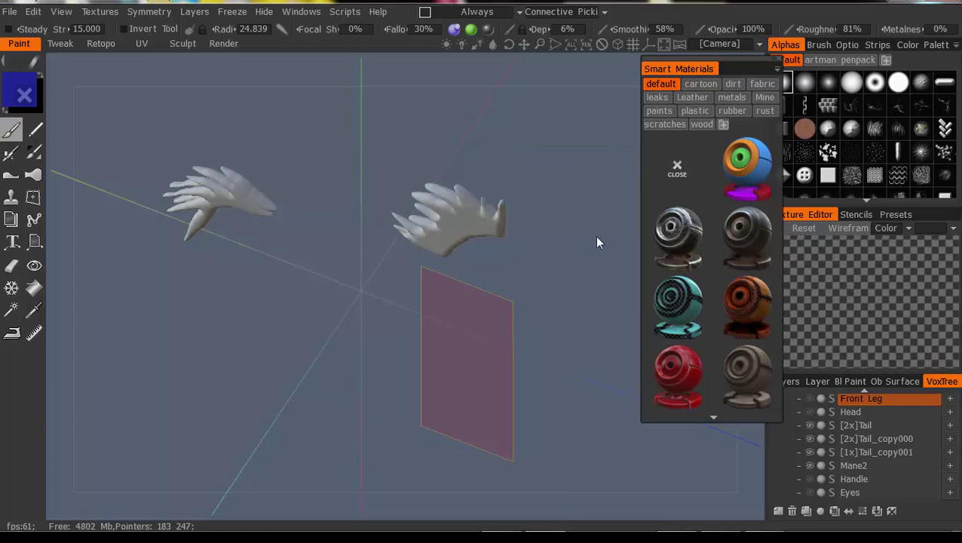
left_click(677, 368)
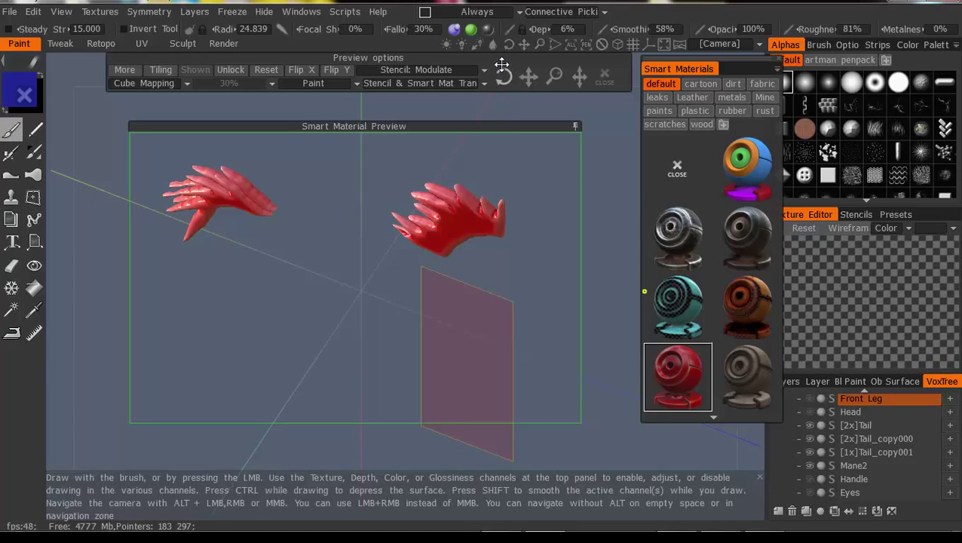
mouse_move(471, 39)
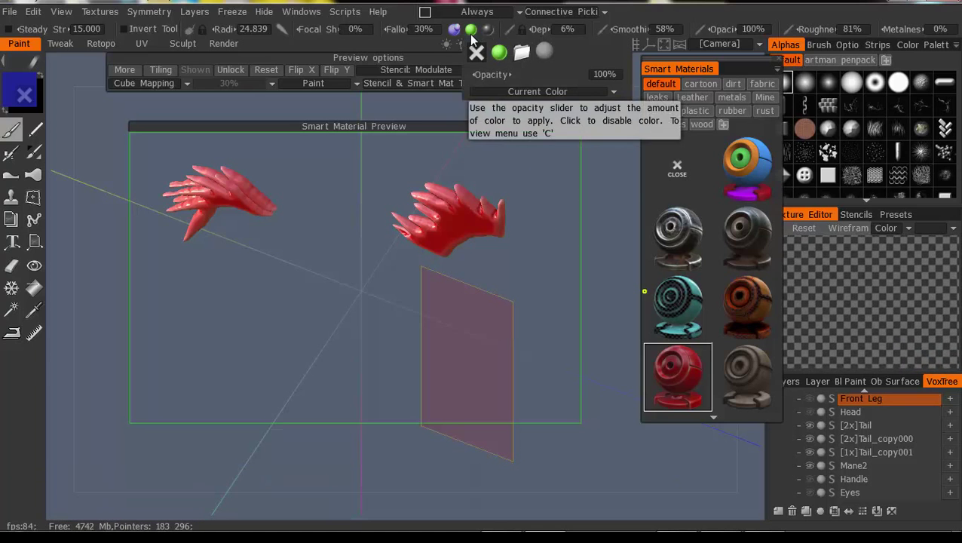
left_click_drag(486, 74, 511, 90)
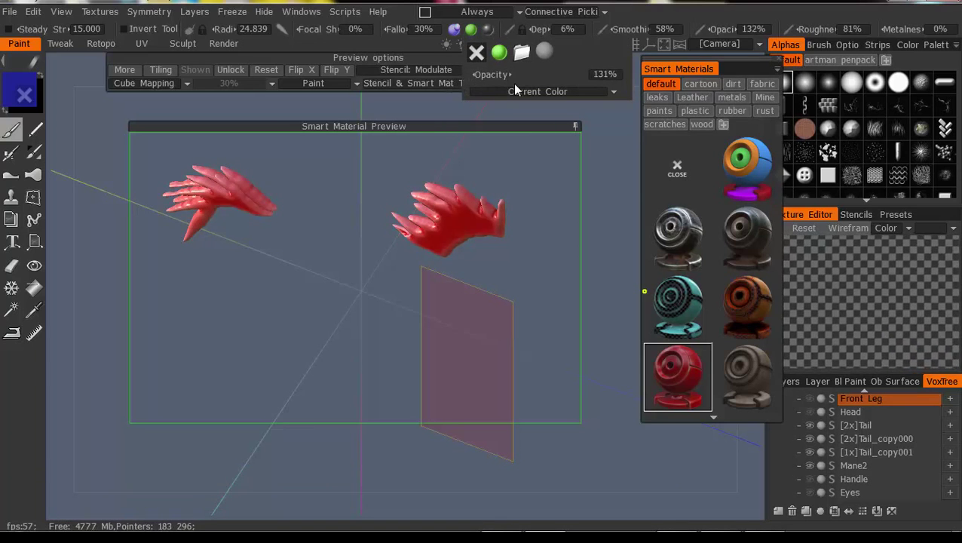
Duplicate the 0_oldschool_paint smart material in the default category and open the copy in the Smart Material Editor
mouse_move(488, 37)
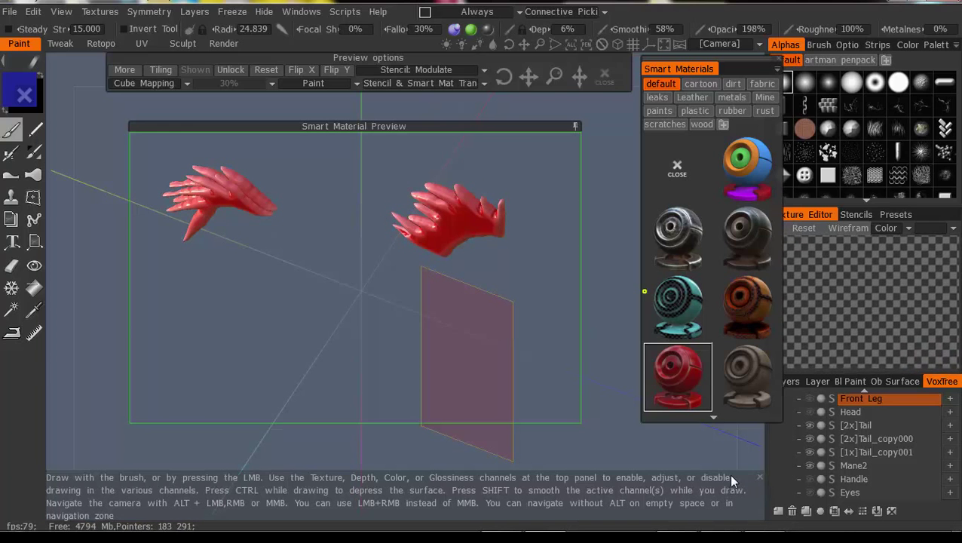
left_click(752, 179)
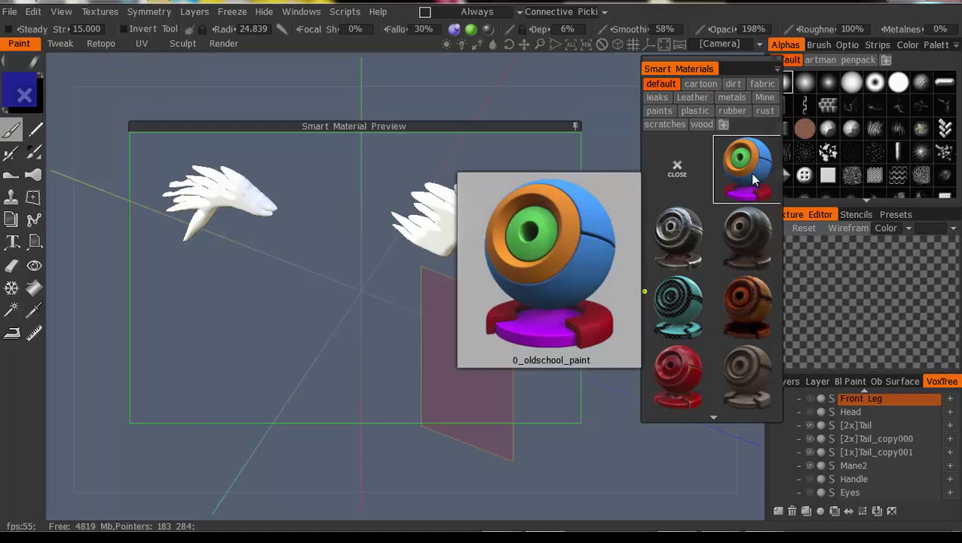
right_click(709, 157)
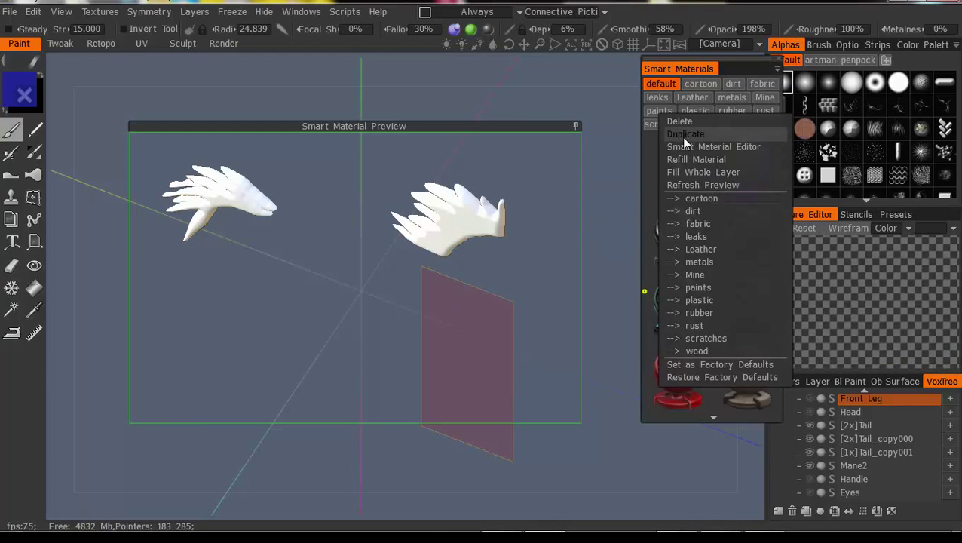
left_click(694, 211)
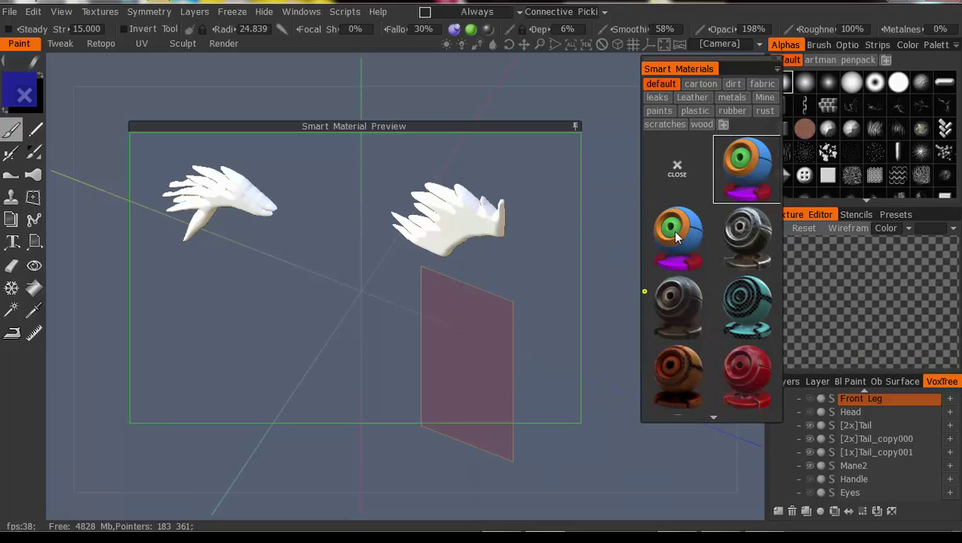
right_click(668, 233)
left_click(648, 217)
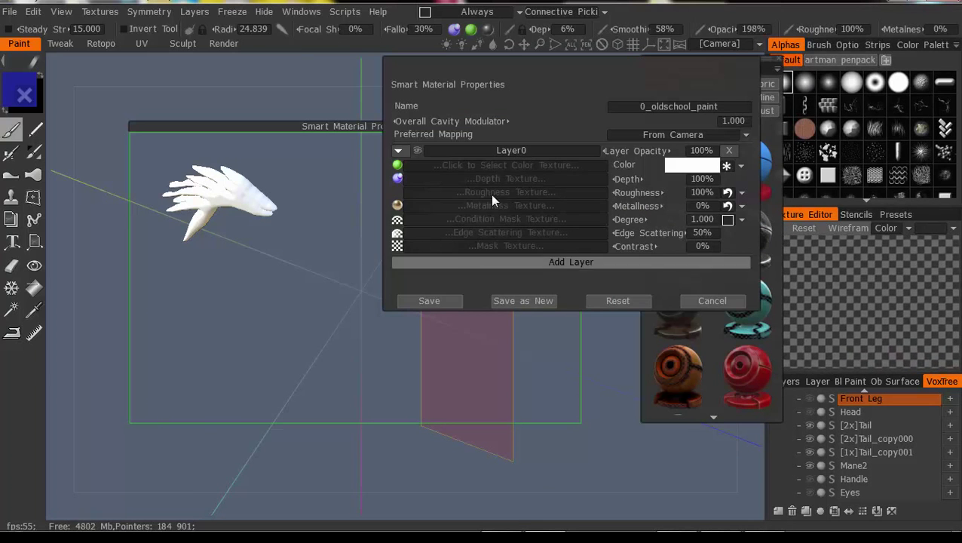
Set the material copy to black with 27% roughness, 100% metalness, 84% edge scattering and 82% layer opacity, and save it
left_click(692, 164)
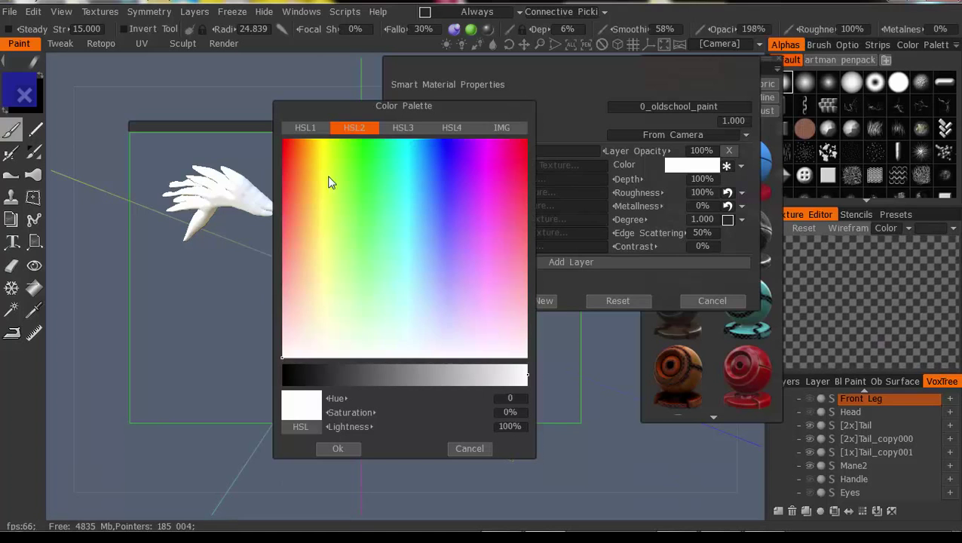
left_click_drag(315, 370, 283, 382)
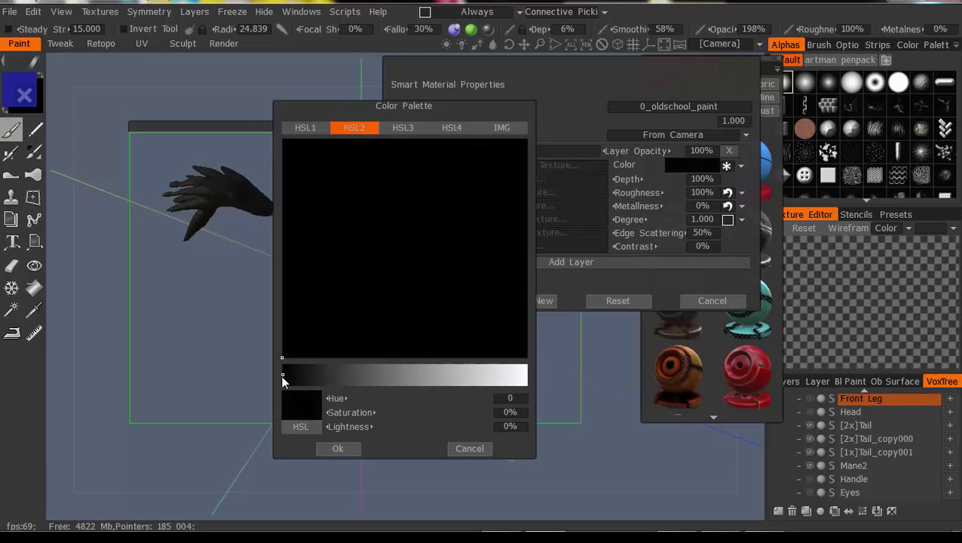
left_click(339, 448)
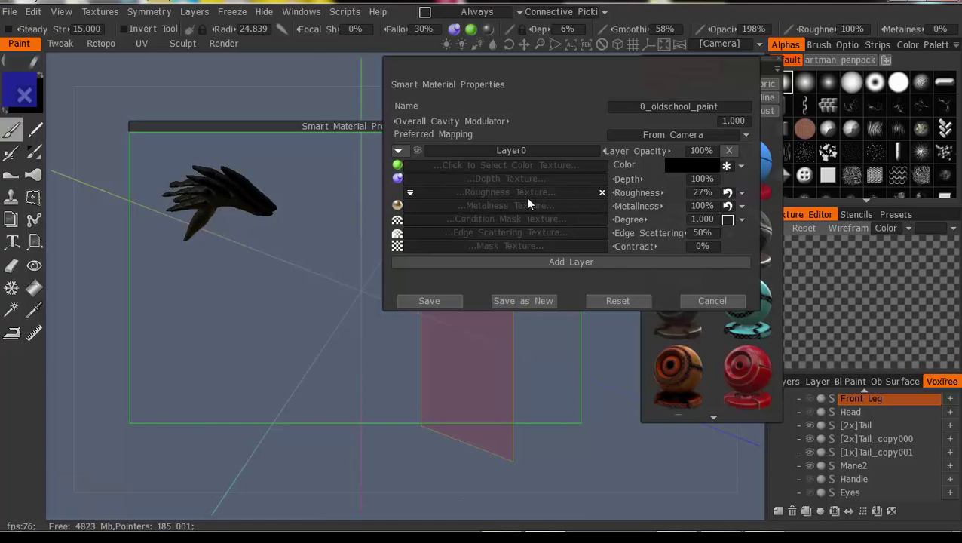
left_click_drag(541, 201, 520, 194)
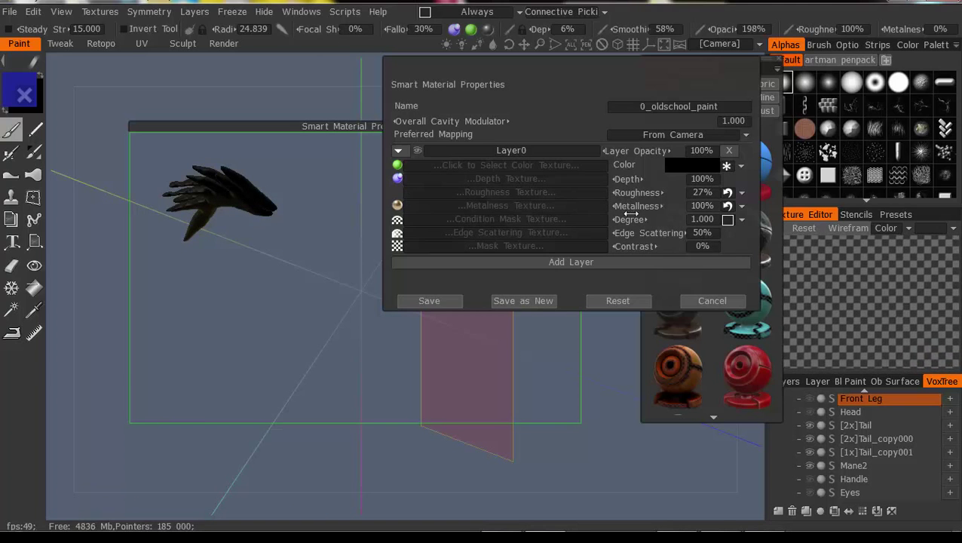
left_click_drag(661, 233, 622, 233)
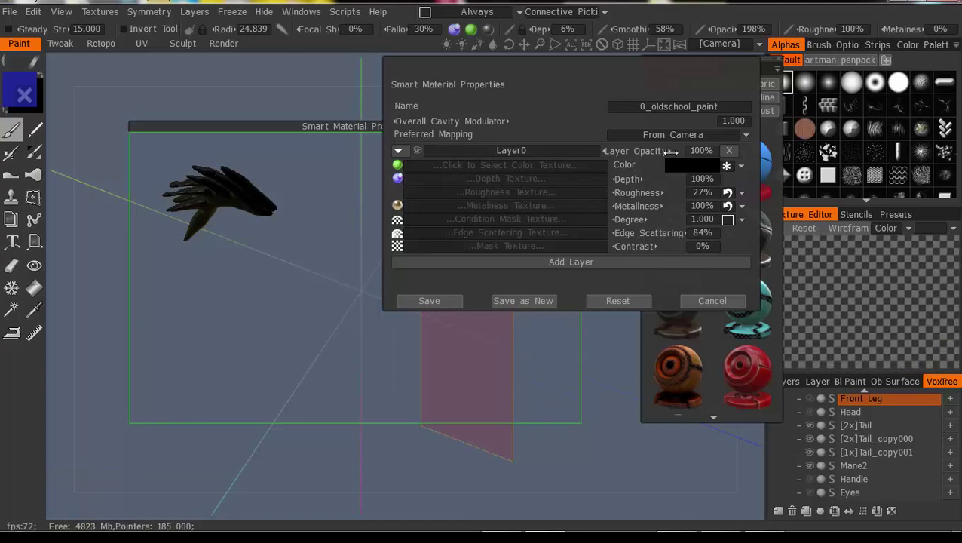
left_click_drag(660, 153, 631, 155)
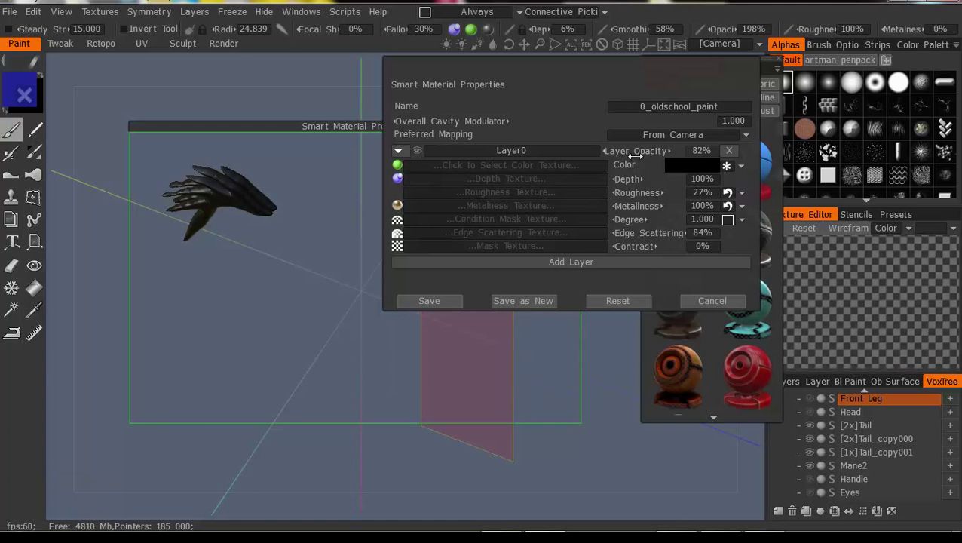
left_click(453, 300)
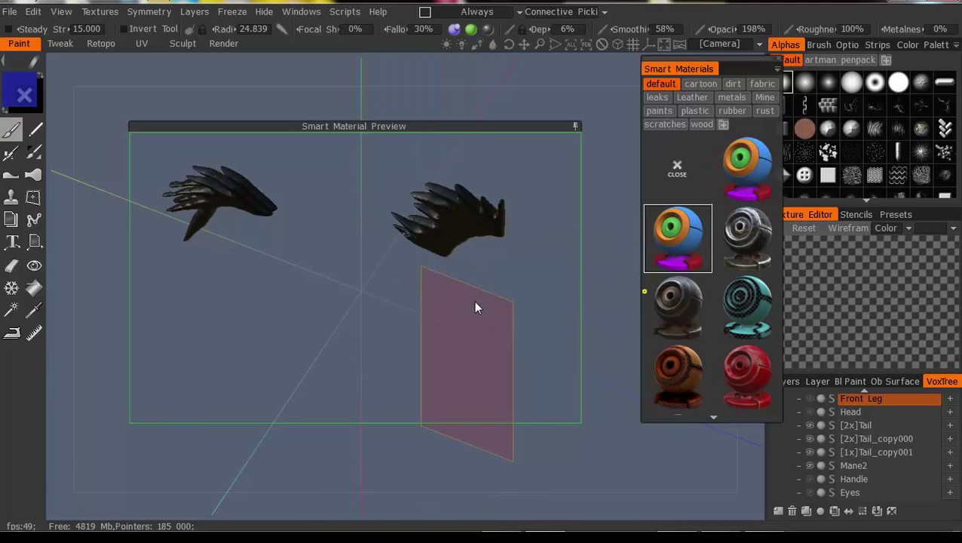
Fill the whole layer on the visible tail and mane with the black smart material
right_click(686, 239)
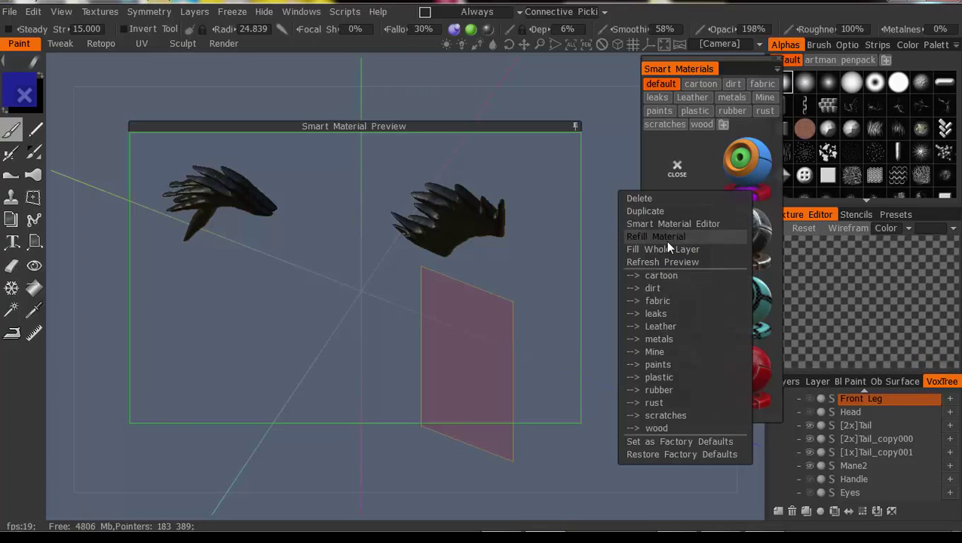
left_click(639, 341)
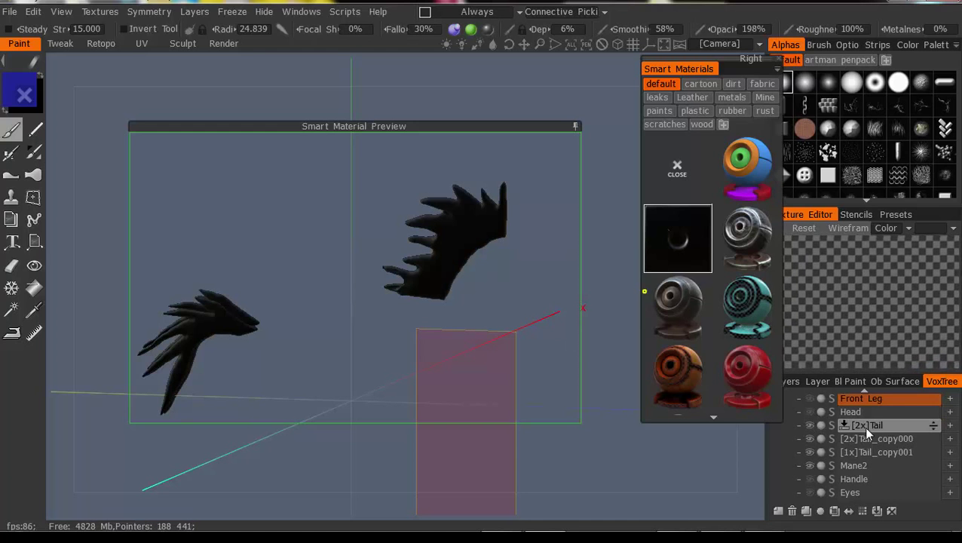
Show all hidden volumes of the rocking horse and collapse the Smart Material Preview
right_click(861, 397)
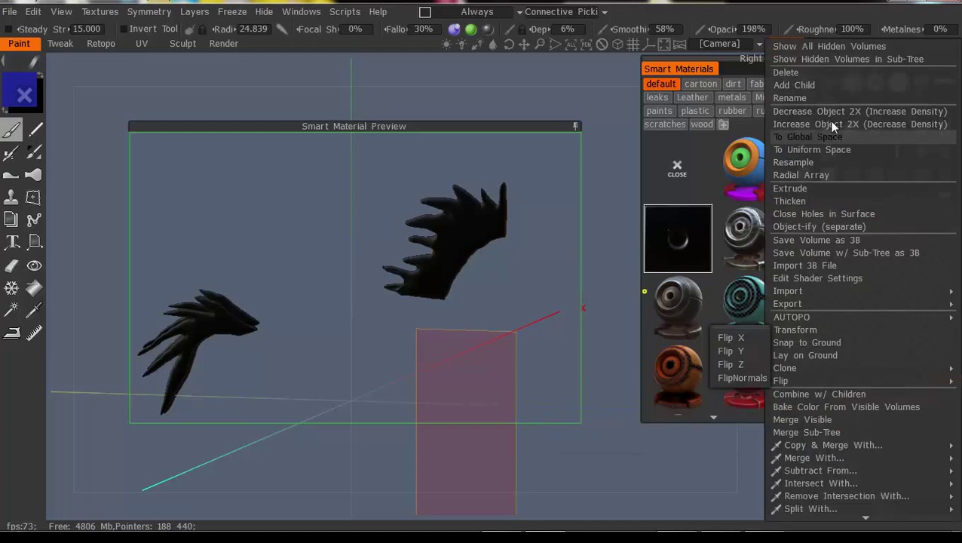
left_click(856, 48)
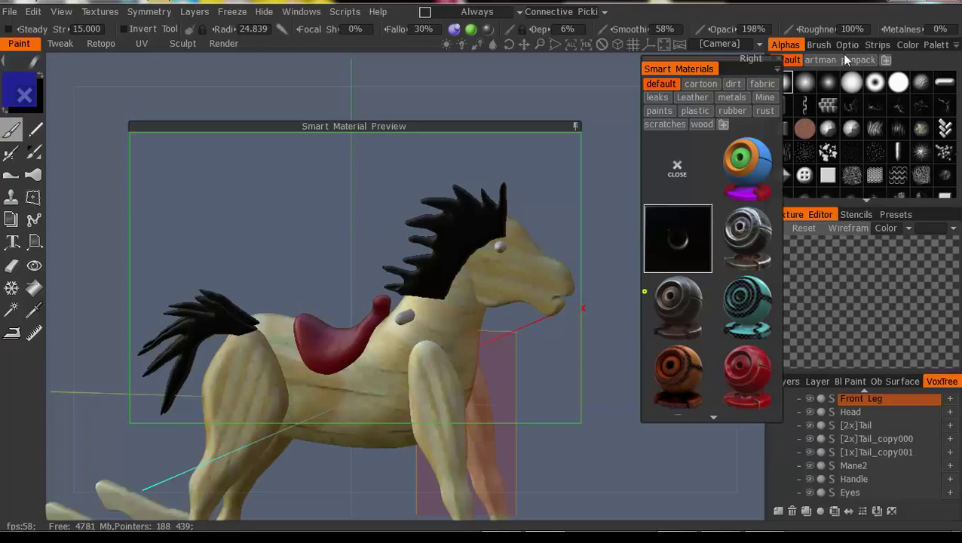
left_click_drag(569, 300, 572, 358)
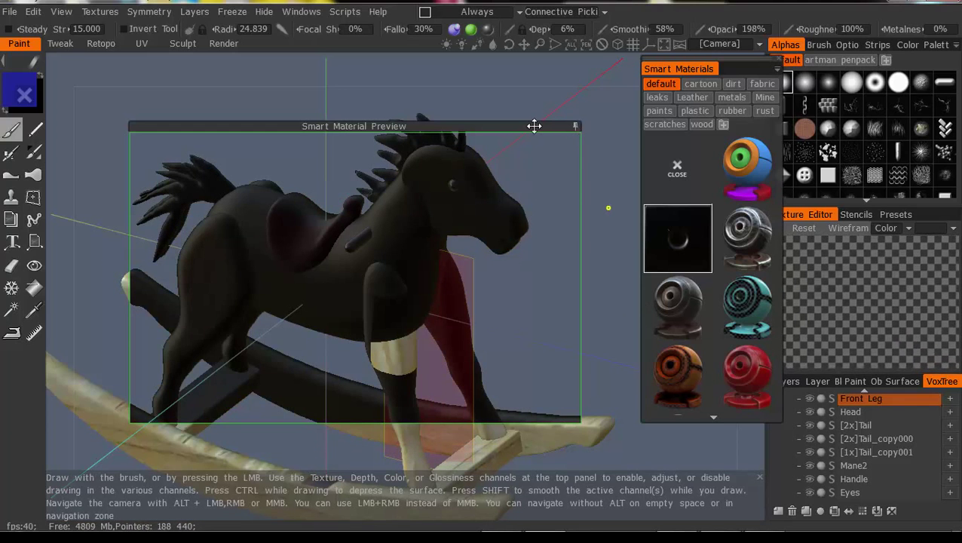
left_click(575, 125)
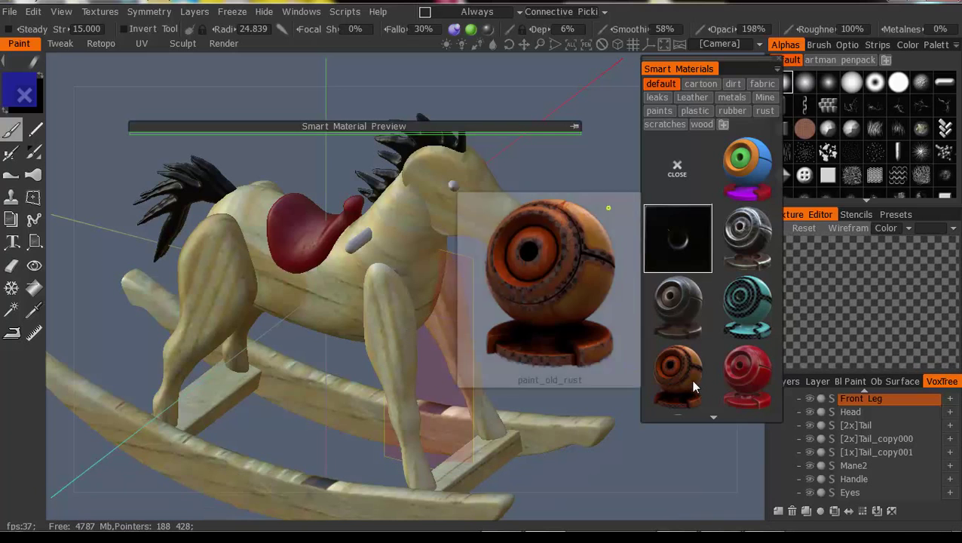
Select the Handle volume and set the Fill tool's color to dark red with 100% saturation and 59% lightness
left_click(852, 478)
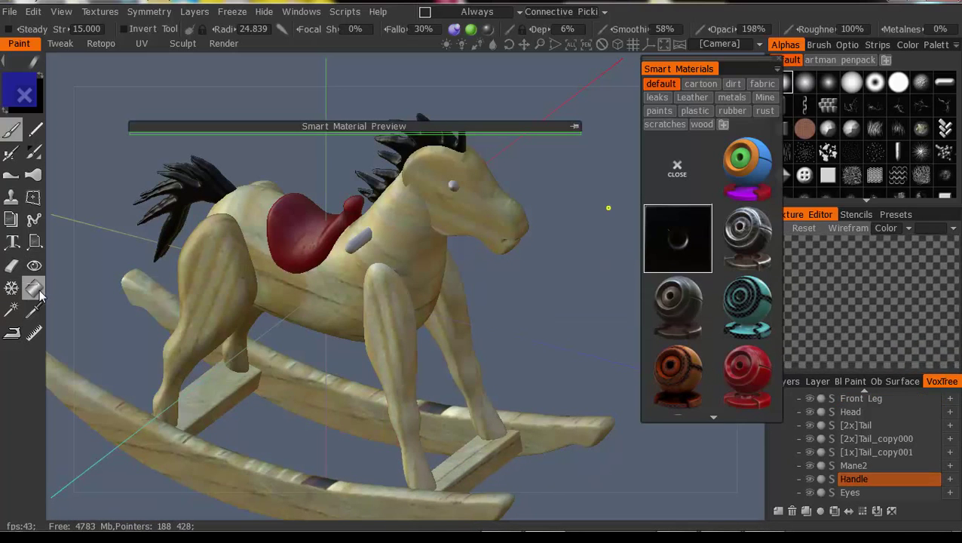
left_click(33, 287)
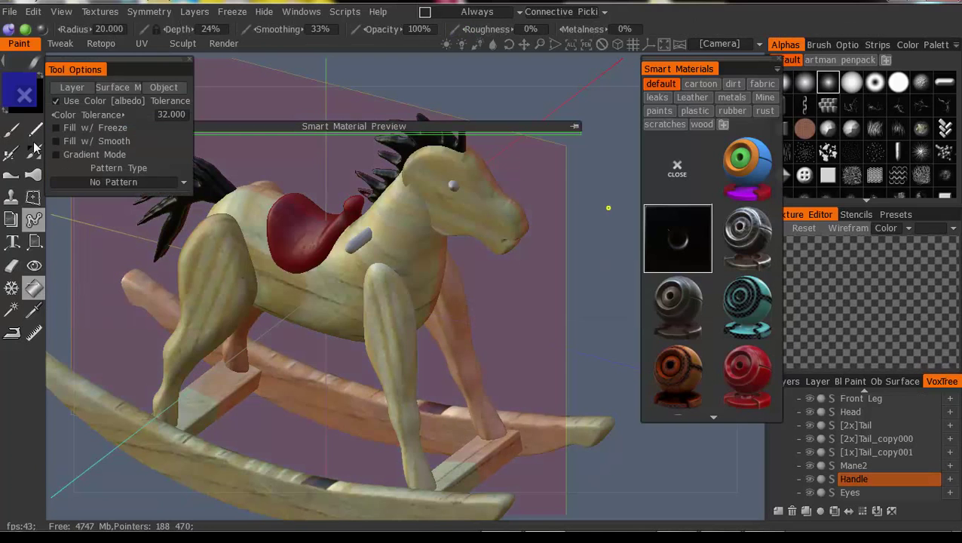
left_click(25, 92)
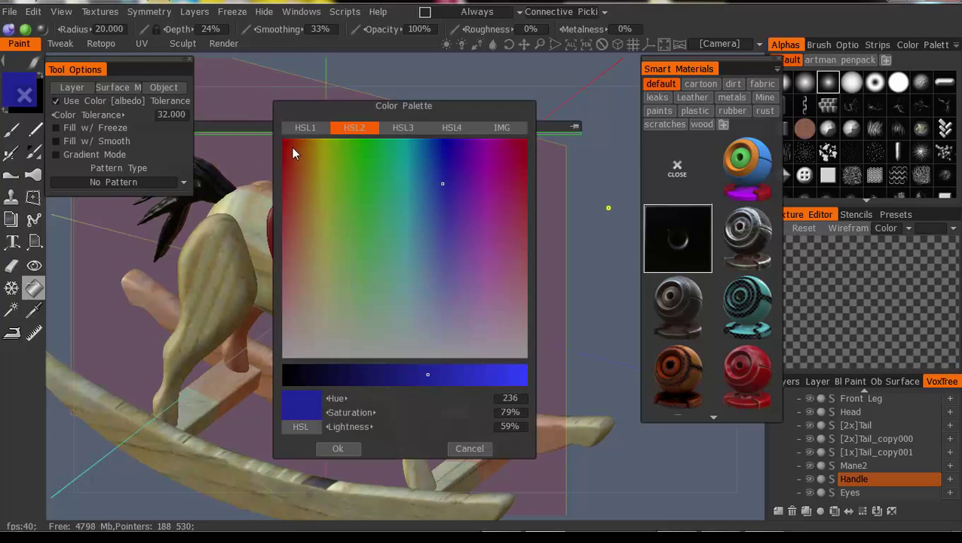
left_click(285, 143)
left_click(283, 138)
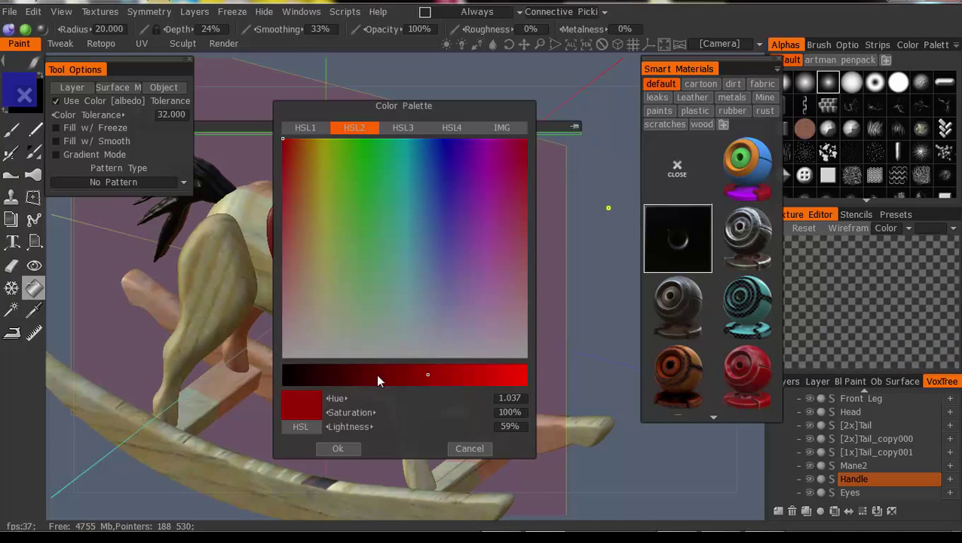
left_click(337, 448)
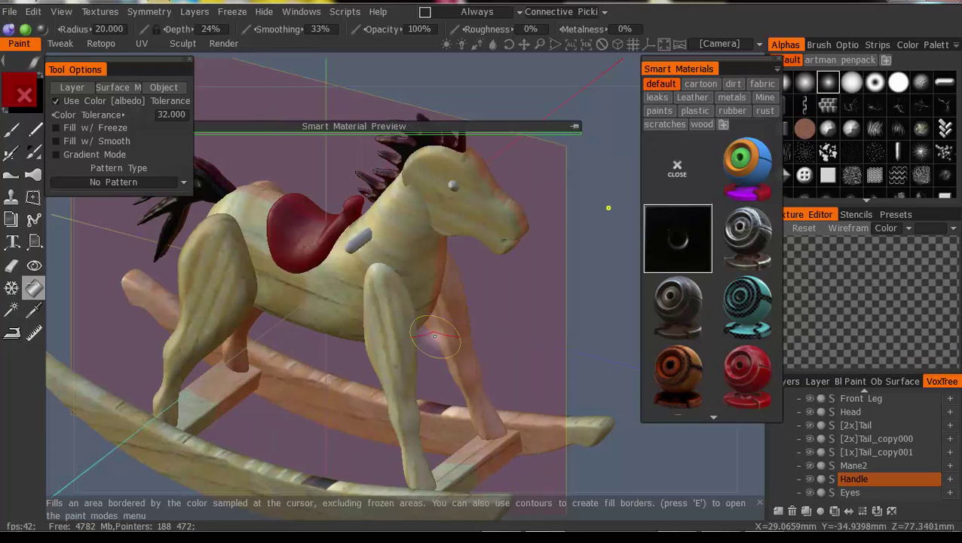
left_click(360, 240)
mouse_move(590, 260)
middle_mouse_down()
mouse_move(515, 307)
mouse_move(421, 304)
mouse_move(412, 283)
mouse_move(565, 285)
mouse_move(514, 266)
middle_mouse_up()
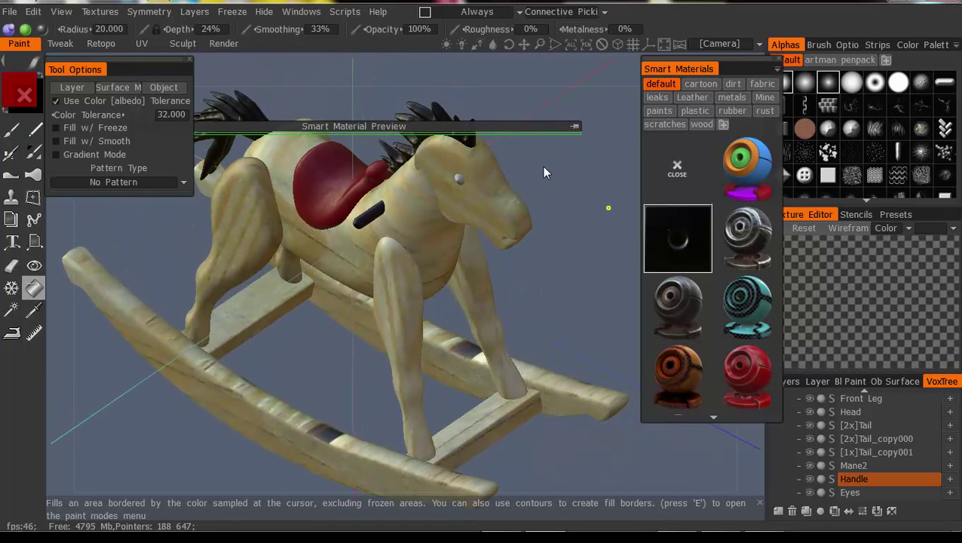
key("ctrl+z")
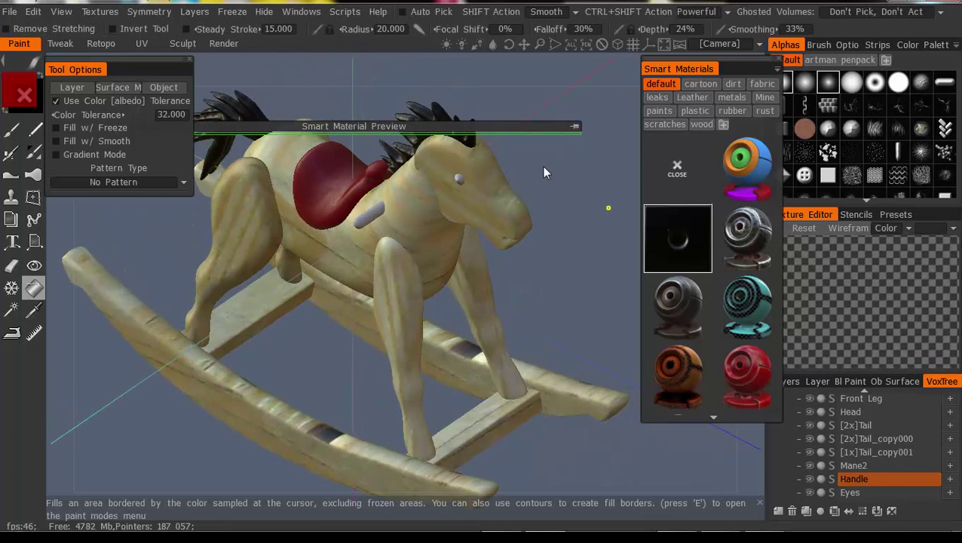
Turn off the black smart material and fill the Handle with the plain dark red color
left_click(744, 173)
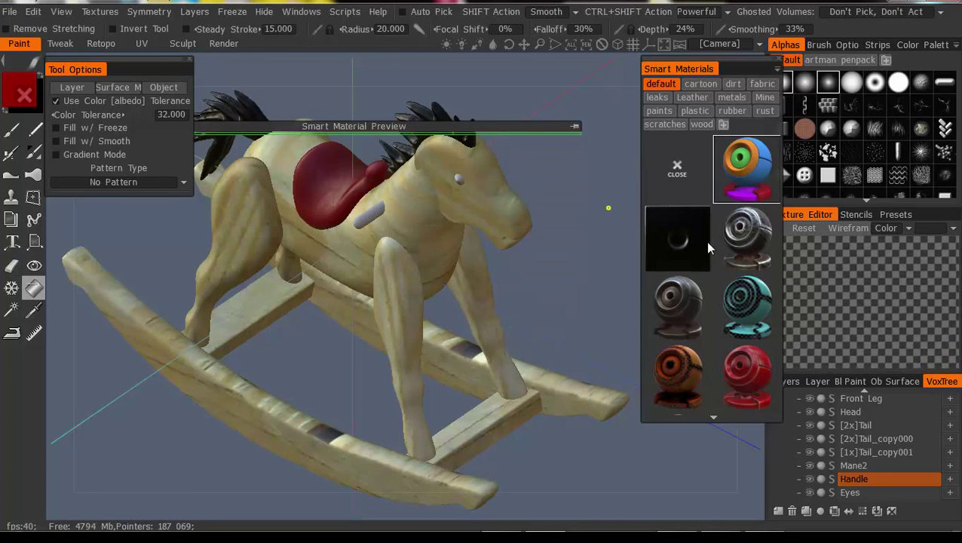
mouse_move(682, 243)
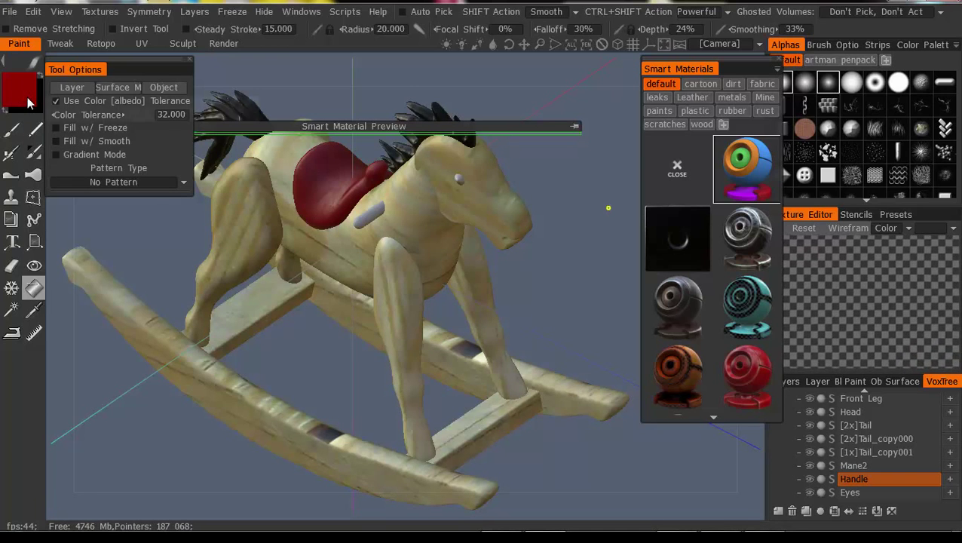
left_click(366, 217)
mouse_move(566, 228)
left_mouse_down()
mouse_move(526, 259)
mouse_move(387, 232)
mouse_move(396, 205)
mouse_move(447, 208)
mouse_move(557, 187)
mouse_move(545, 206)
left_mouse_up()
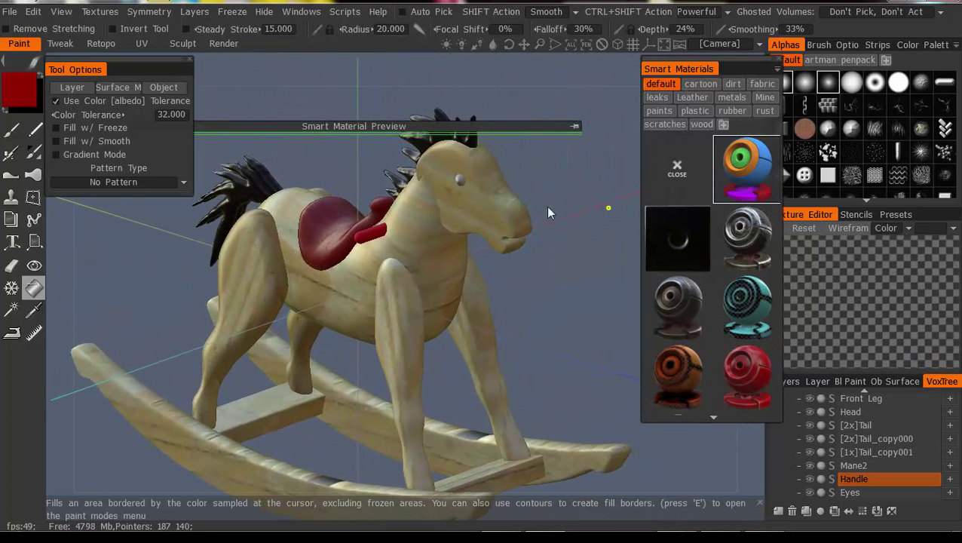
Set the paint color to violet with hue 253, saturation 56% and lightness 75%, and fill the Eyes with it
left_click(19, 85)
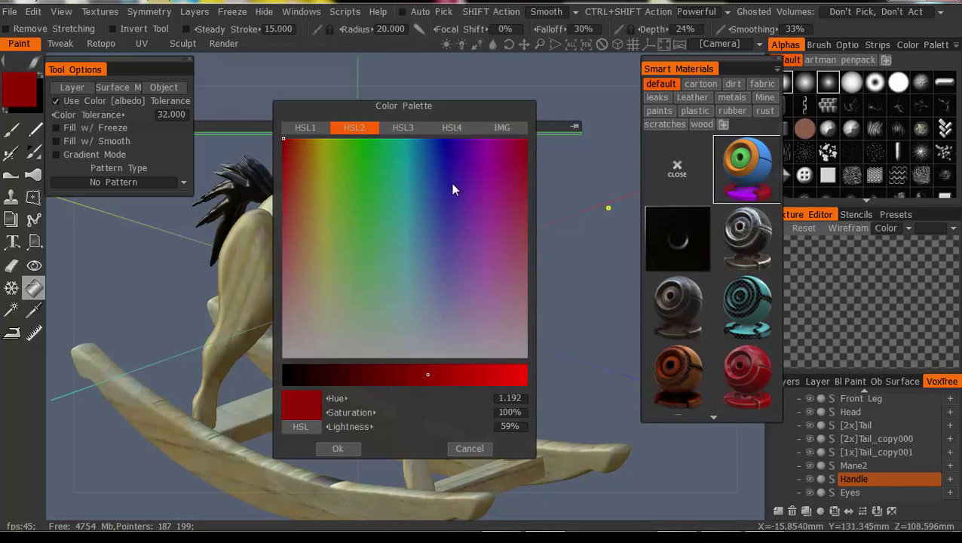
left_click(454, 234)
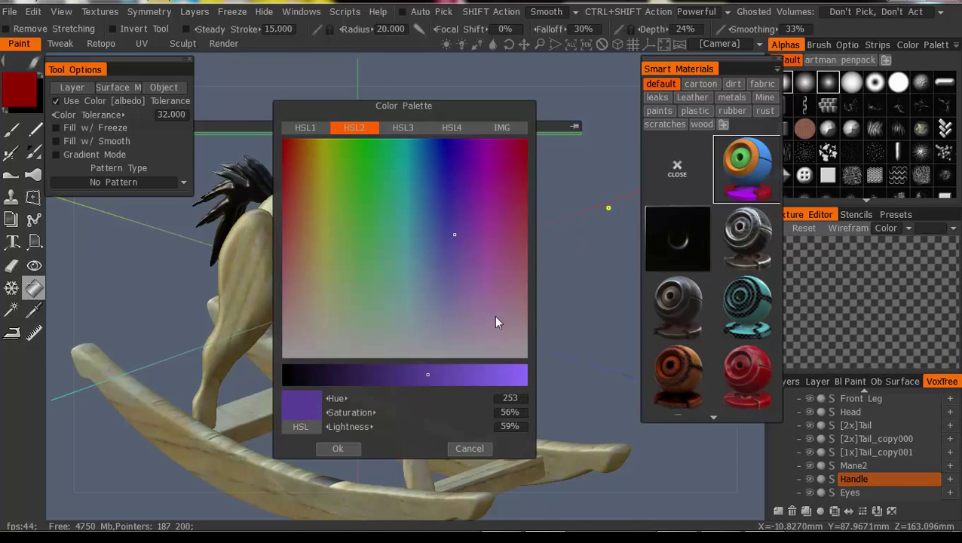
left_click(465, 373)
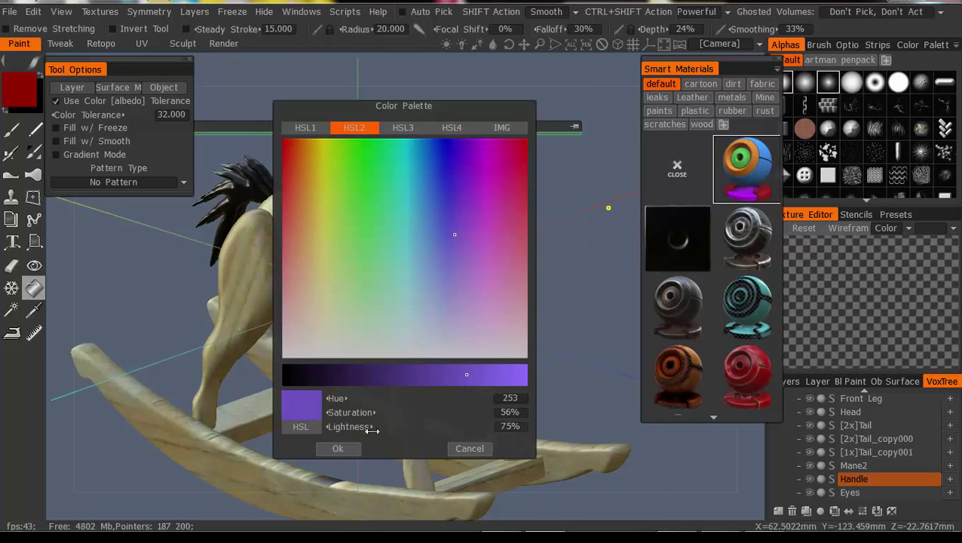
left_click(338, 448)
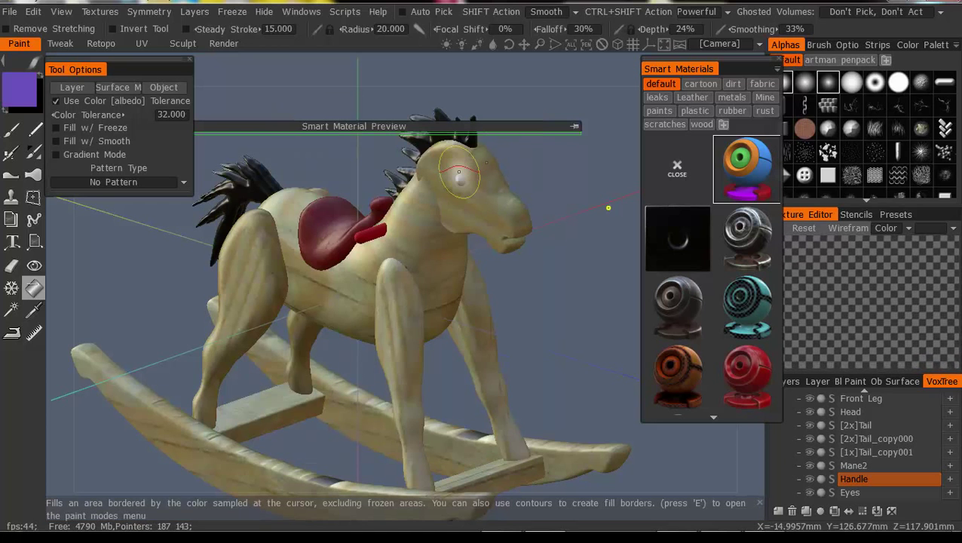
left_click(458, 179)
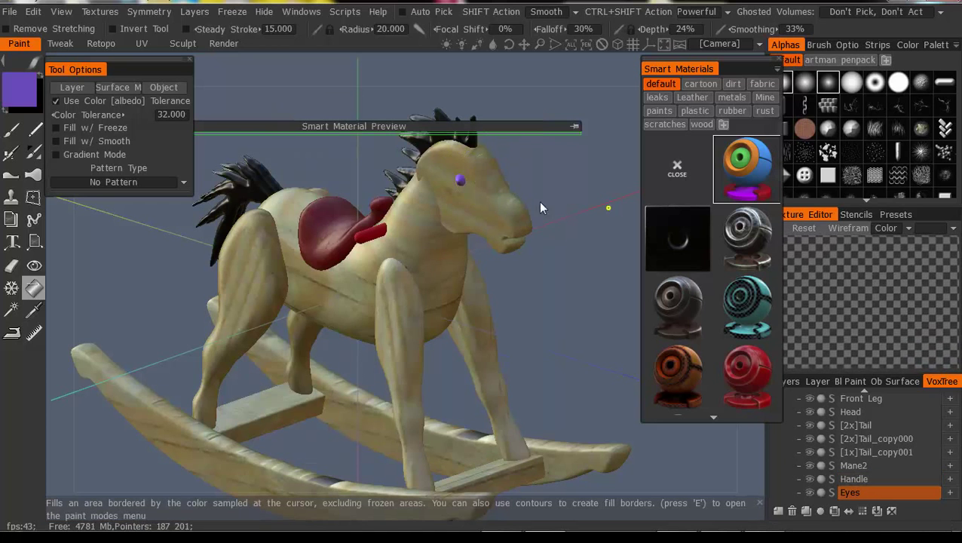
mouse_move(539, 226)
left_mouse_down()
mouse_move(416, 234)
mouse_move(634, 219)
mouse_move(553, 194)
mouse_move(584, 231)
mouse_move(502, 445)
left_mouse_up()
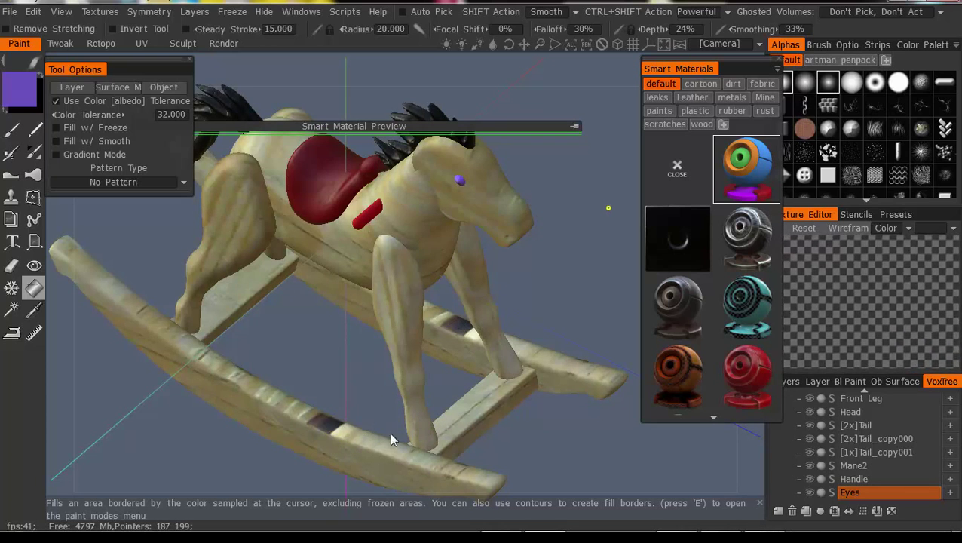
middle_click_drag(223, 475, 272, 404)
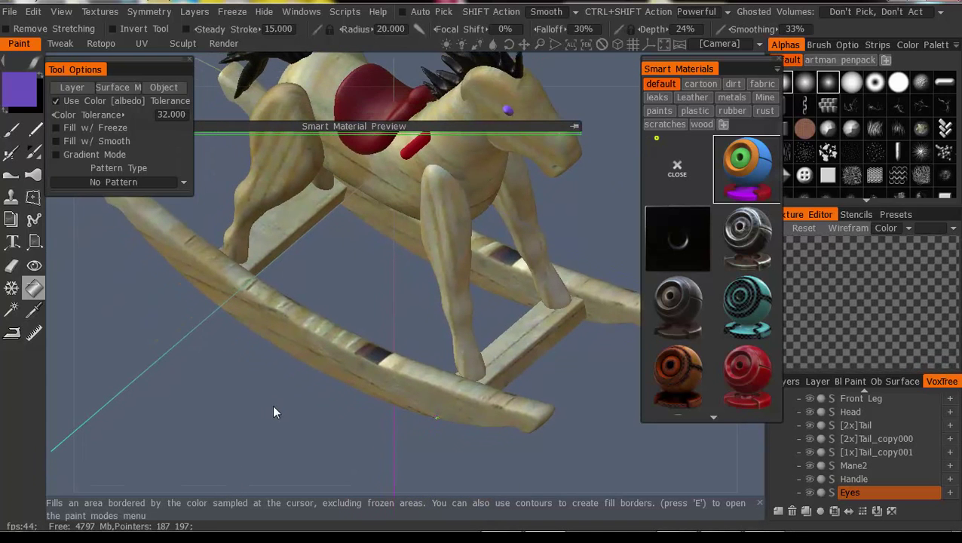
Switch to the Render room and frame the whole rocking horse in a three-quarter front view
left_click_drag(375, 440, 411, 403)
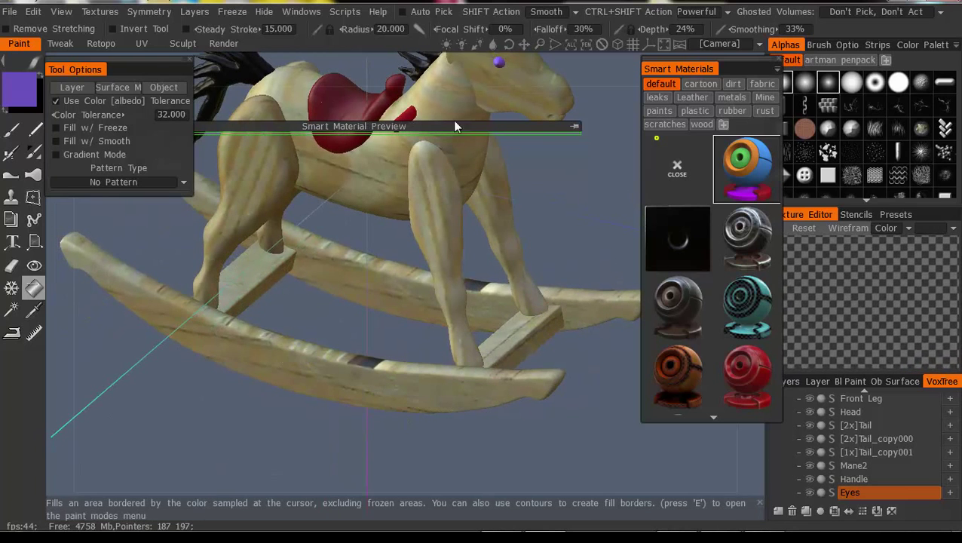
left_click(223, 44)
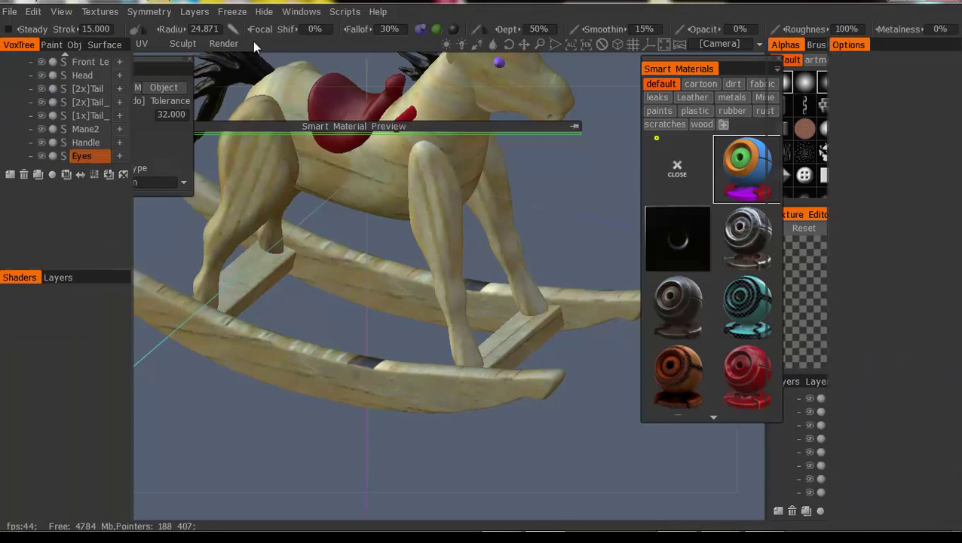
left_click_drag(678, 174, 615, 256)
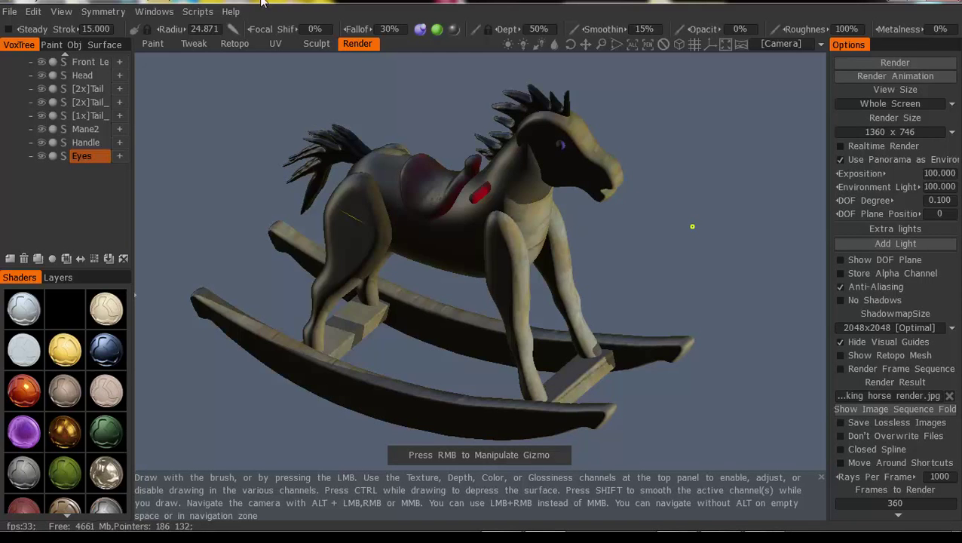
Check the program's version in the About 3D-Coat information and close it
left_click(233, 12)
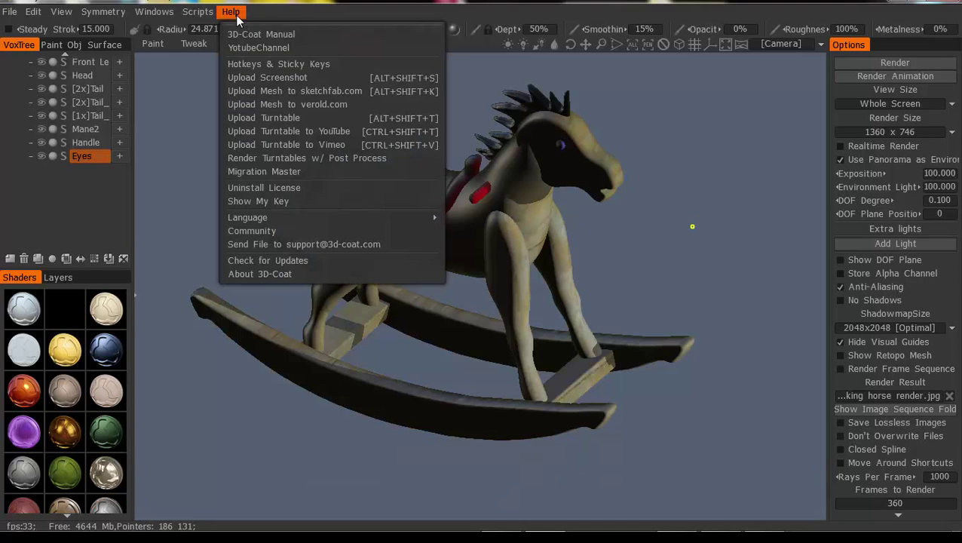
left_click(276, 275)
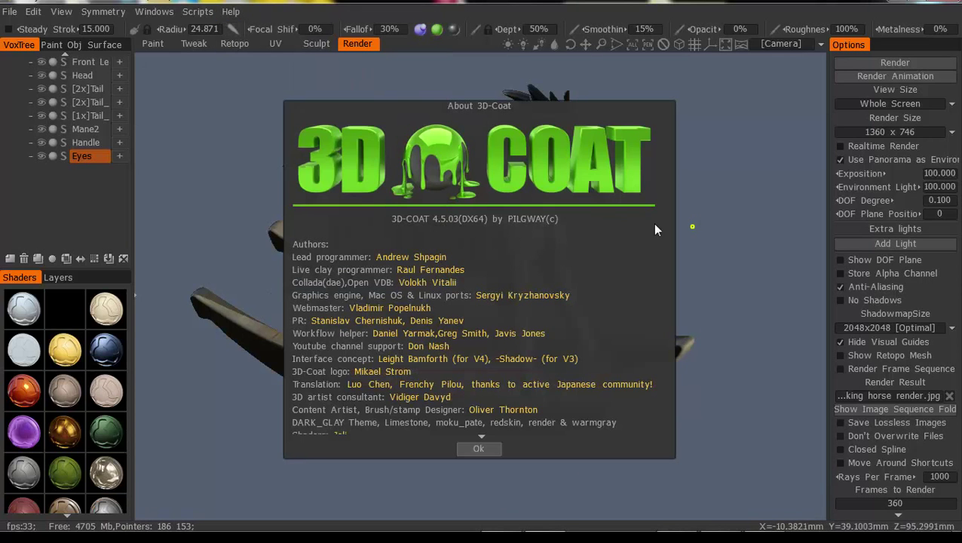
left_click(466, 446)
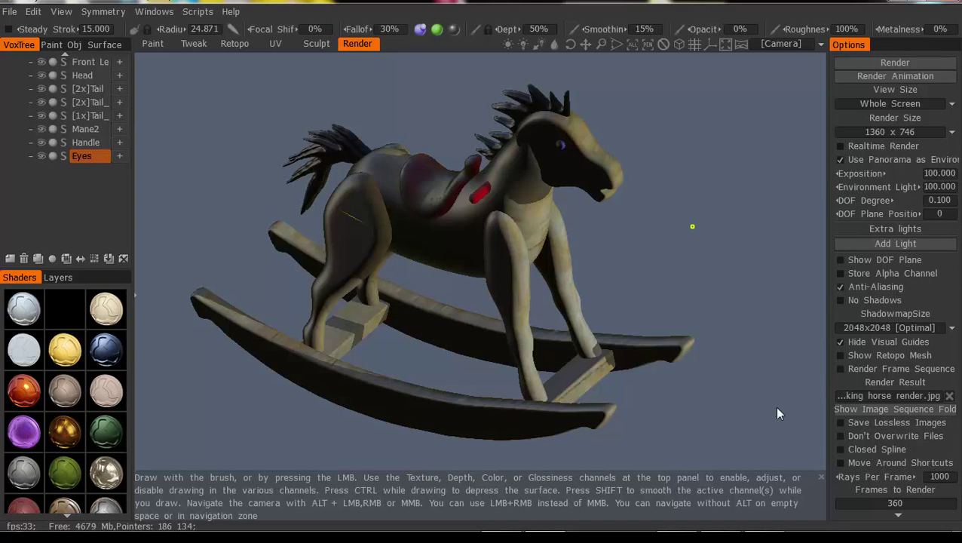
Set the render result file to "hobby horse" in jpg format in the 3 AAA Cubify Fans folder
left_click(908, 396)
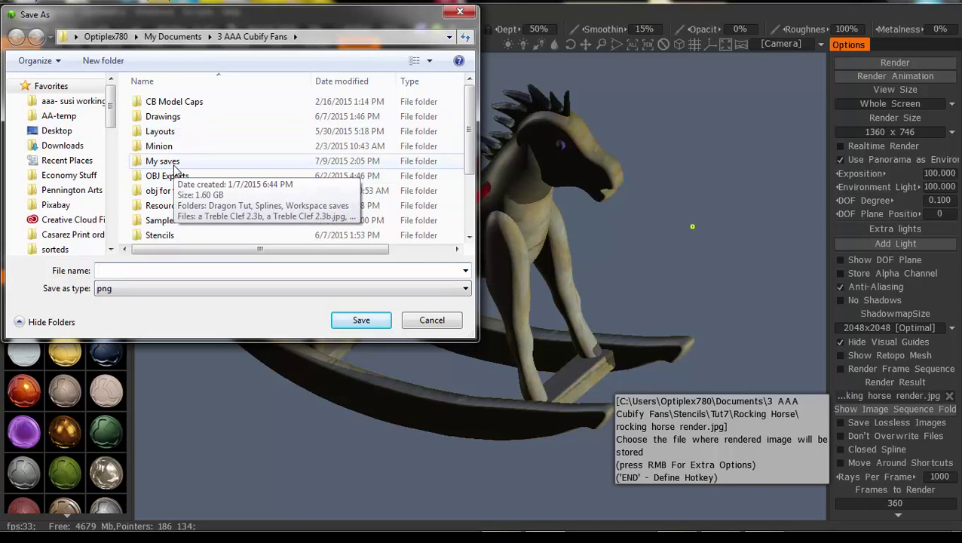
type("hobby ")
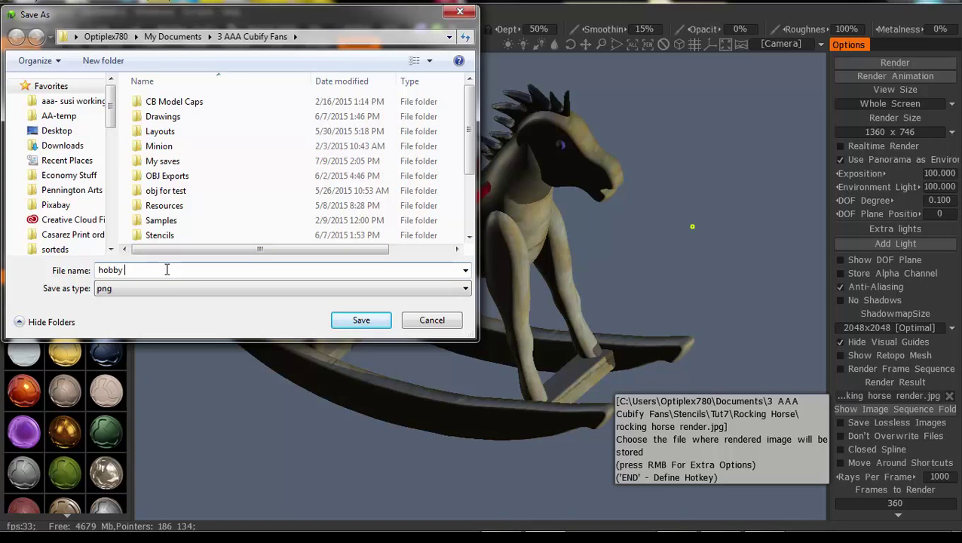
type("horse")
left_click(123, 293)
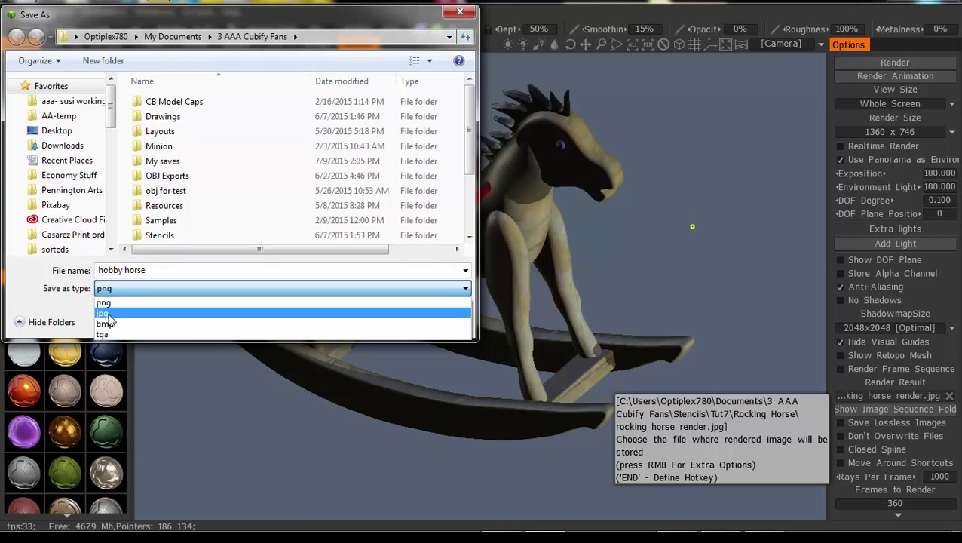
left_click(117, 305)
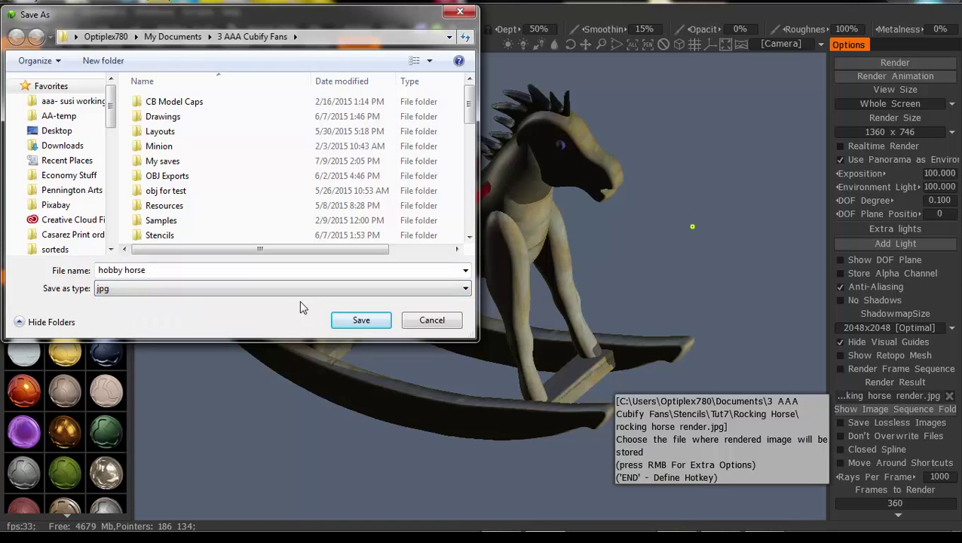
left_click(361, 320)
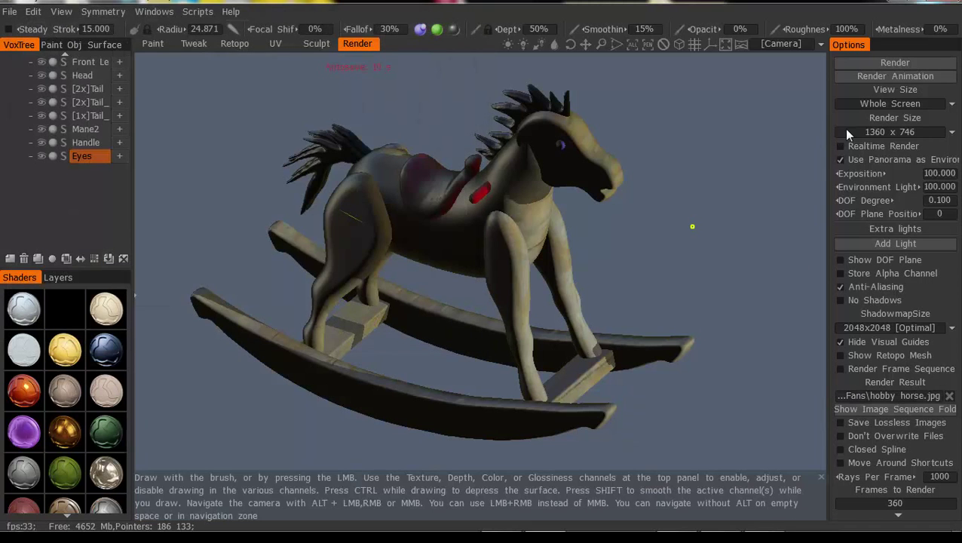
Render the rocking horse image, exit the render view and dismiss the Windows color scheme dialog without changing the scheme
left_click(894, 64)
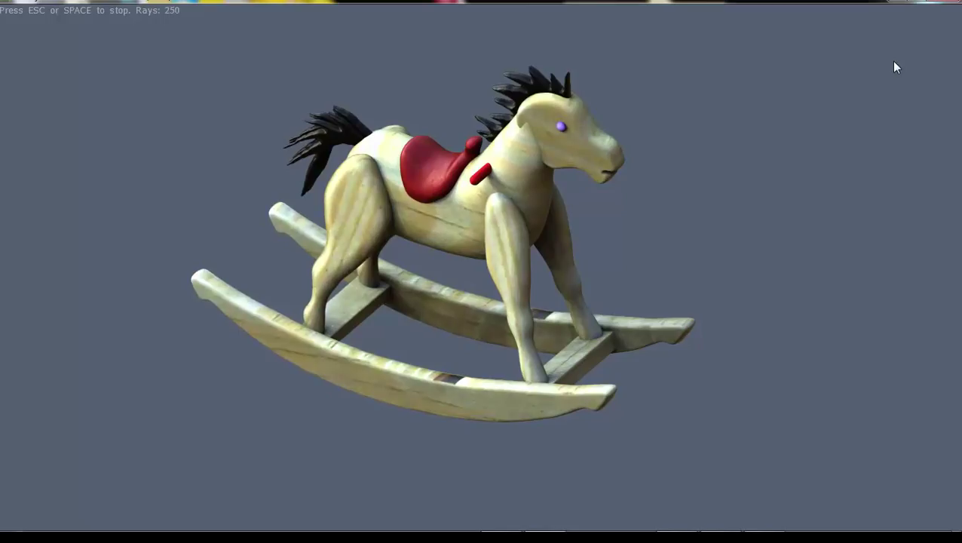
key("Escape")
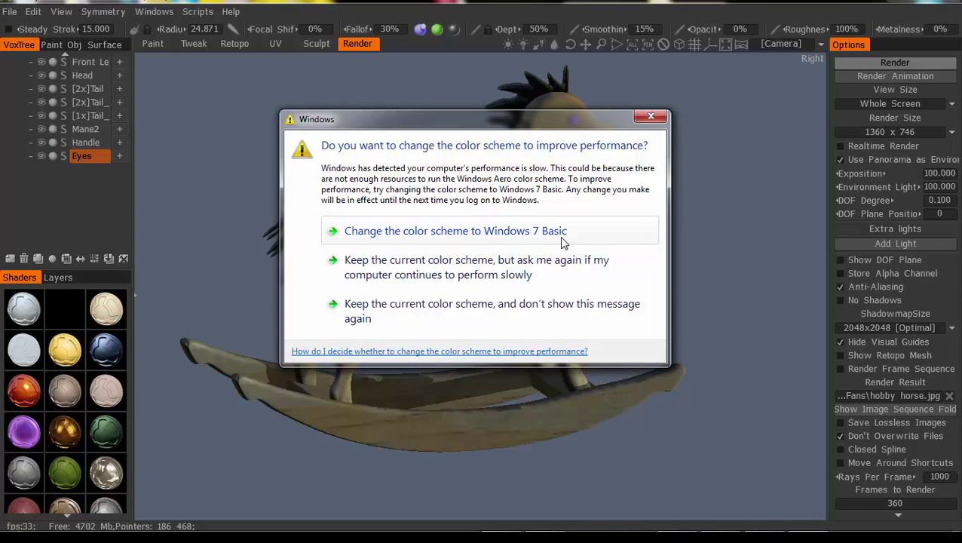
left_click(651, 119)
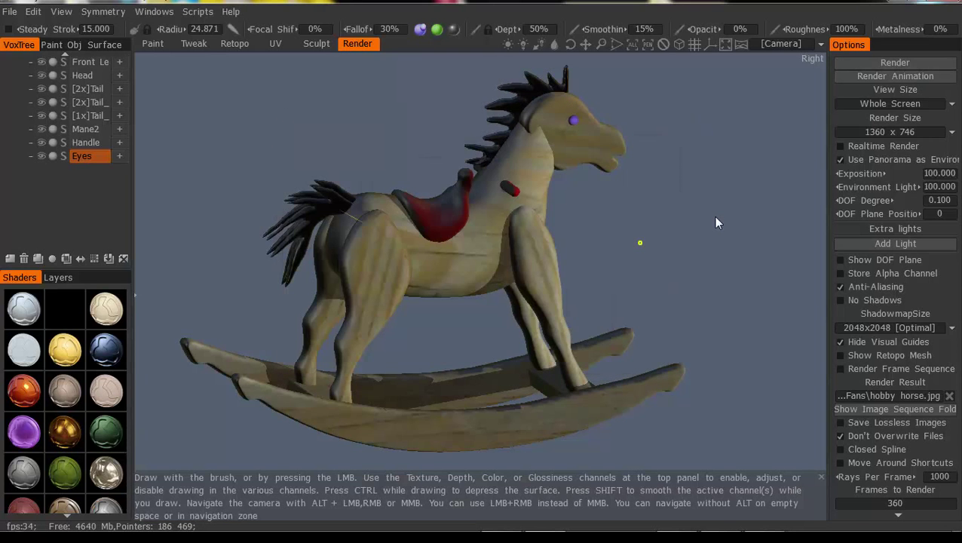